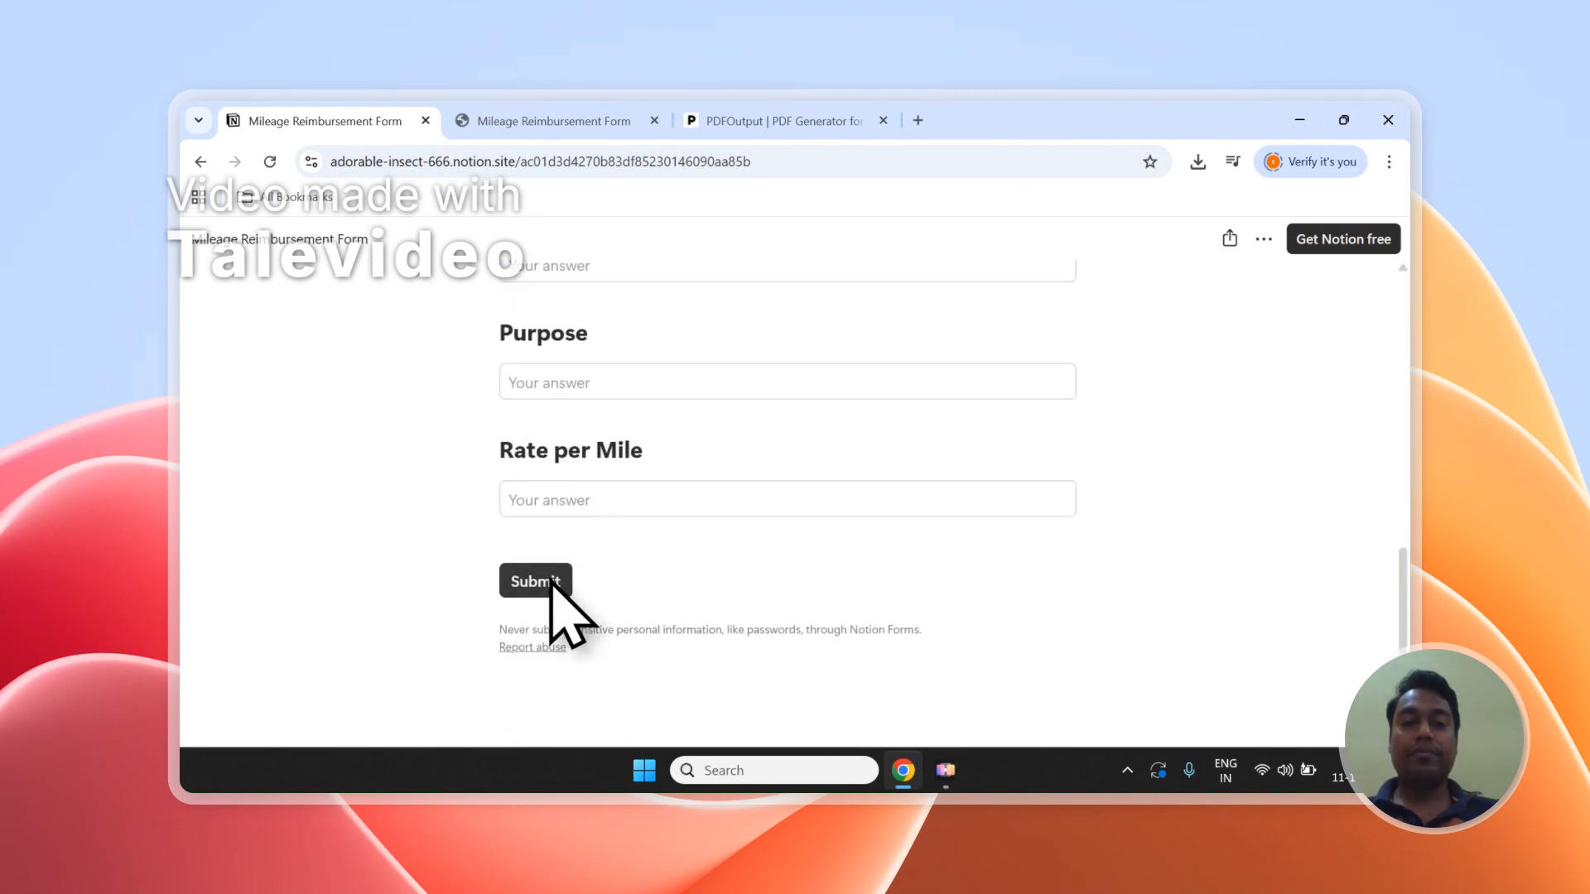
Step: Open the Mileage Reimbursement Form responses table in Notion, mark Entry-1 and Entry-2, and clear the selection
{"action": "left_click", "coordinate": [617, 121]}
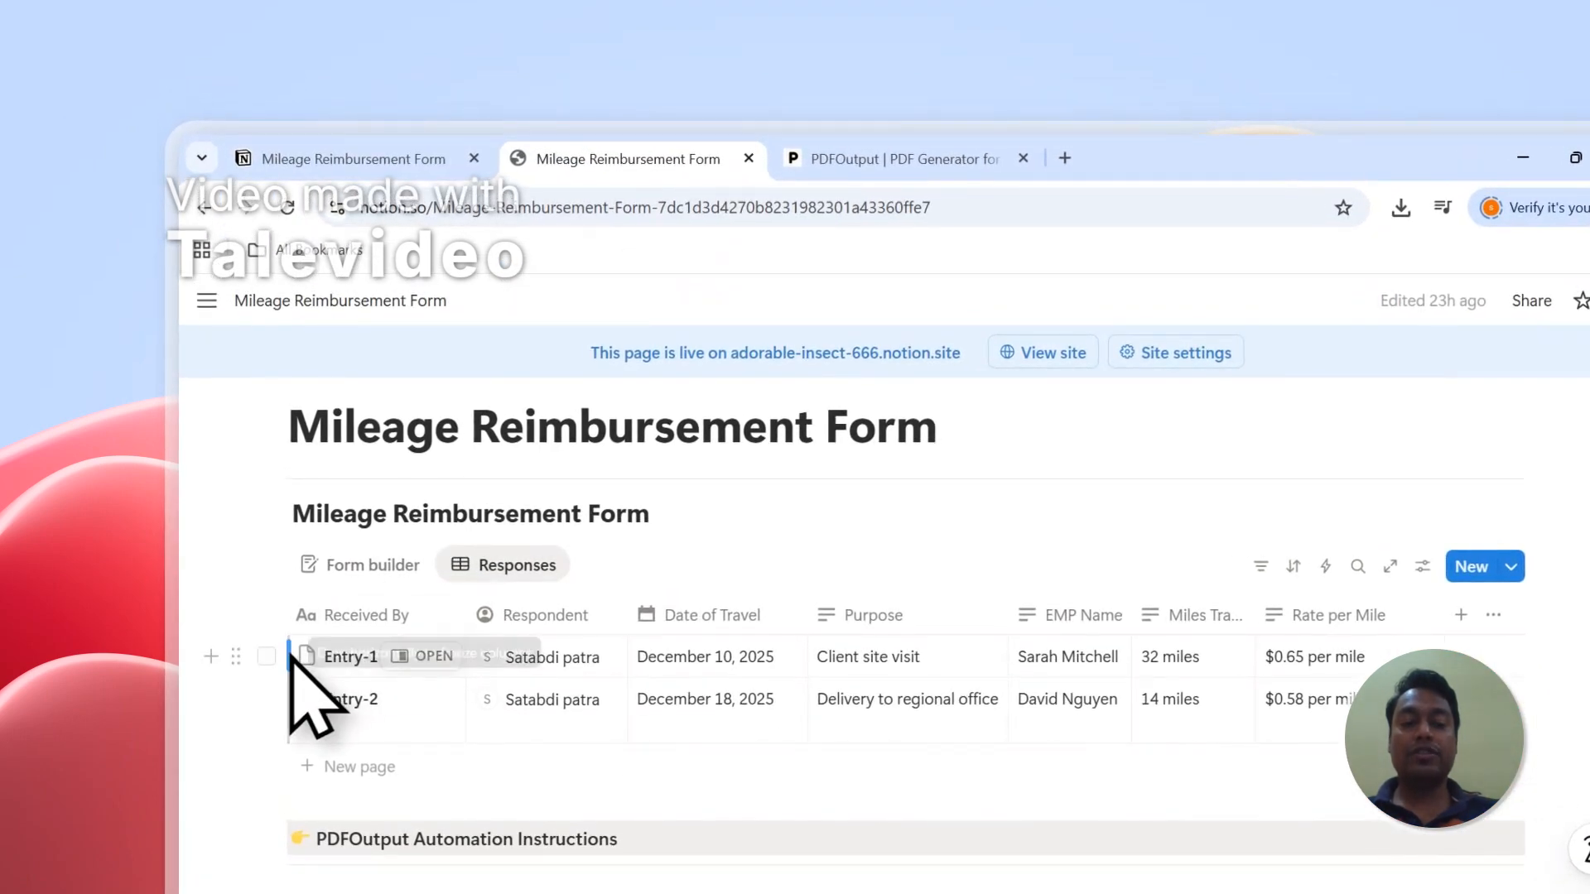
{"action": "left_click", "coordinate": [266, 657]}
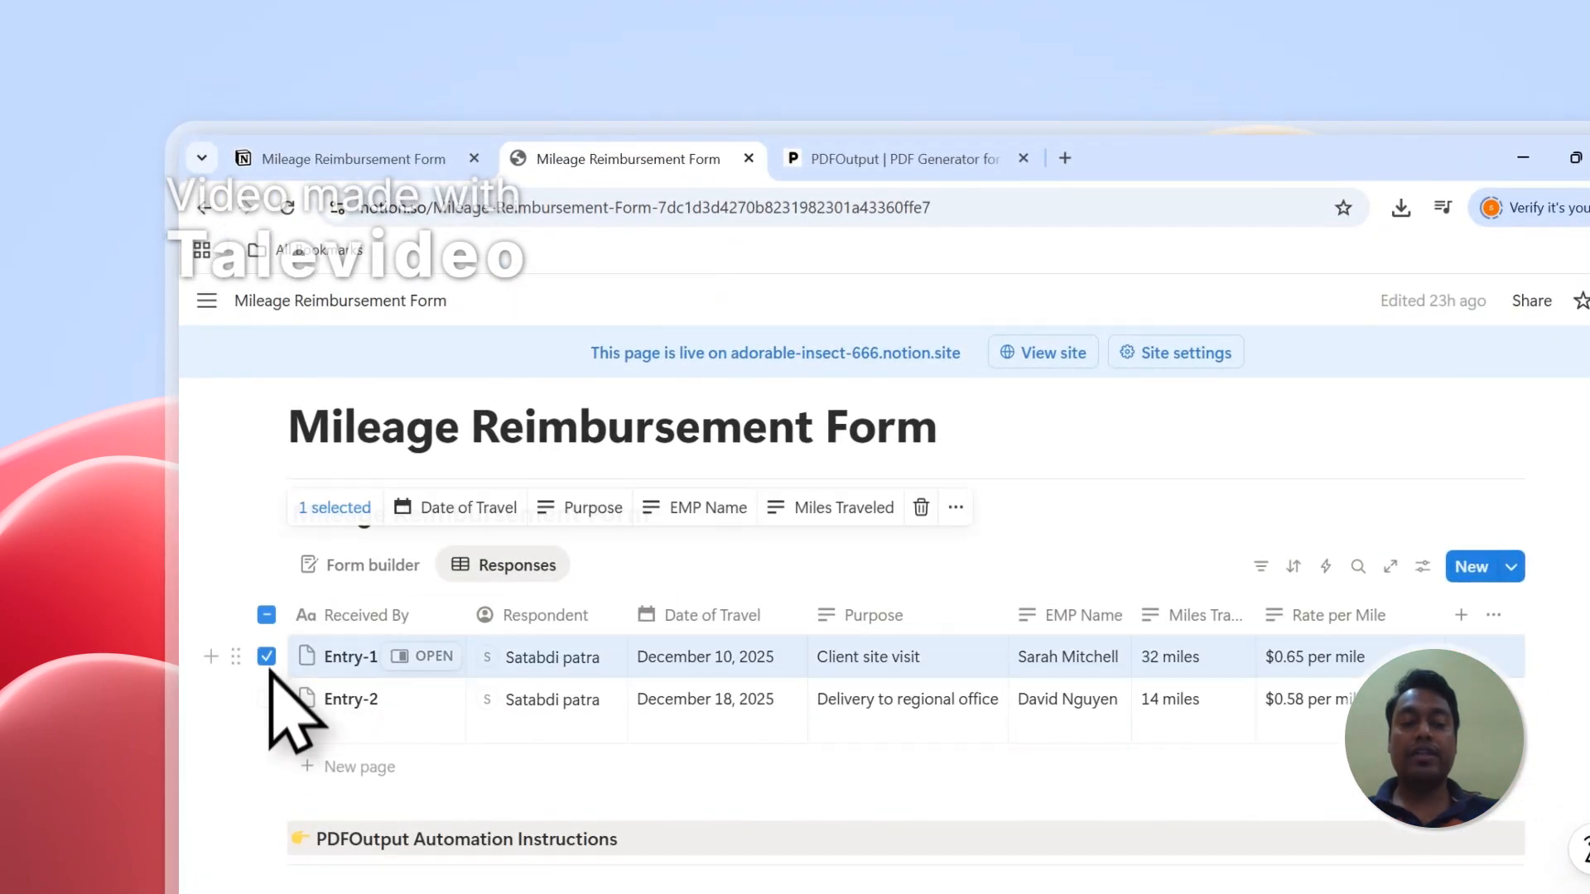
{"action": "left_click", "coordinate": [266, 700]}
{"action": "key", "text": "Escape"}
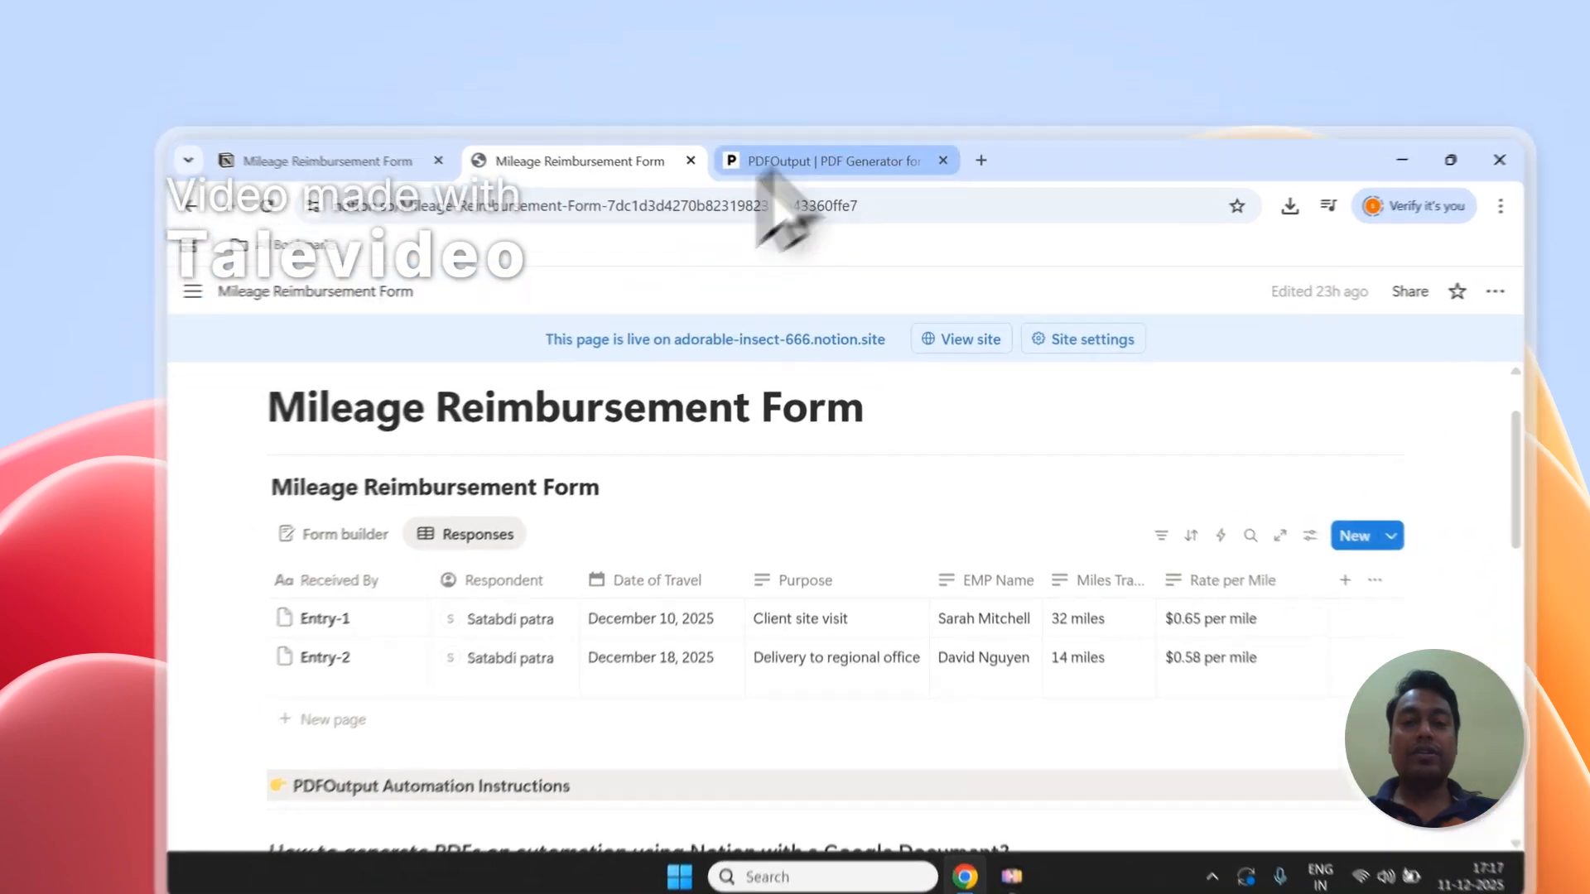
Step: Switch to the PDFOutput website and highlight "PDFs", "Google Docs" and "Notion Database" in its headline
{"action": "left_click", "coordinate": [778, 121]}
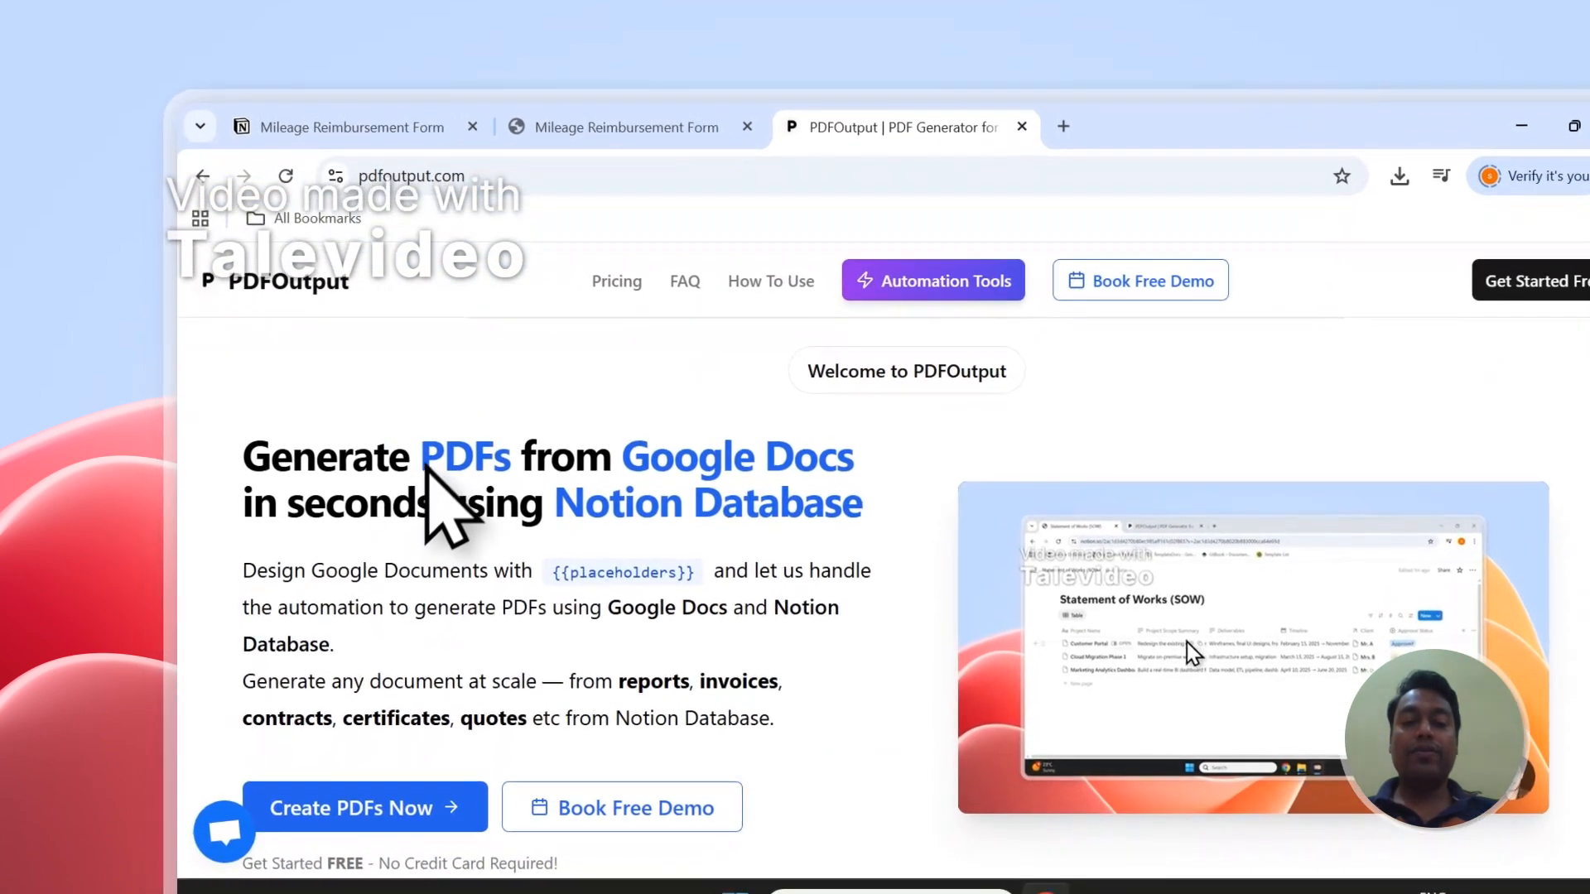
{"action": "left_click_drag", "start_coordinate": [403, 534], "coordinate": [455, 533]}
{"action": "left_click_drag", "start_coordinate": [431, 451], "coordinate": [514, 452]}
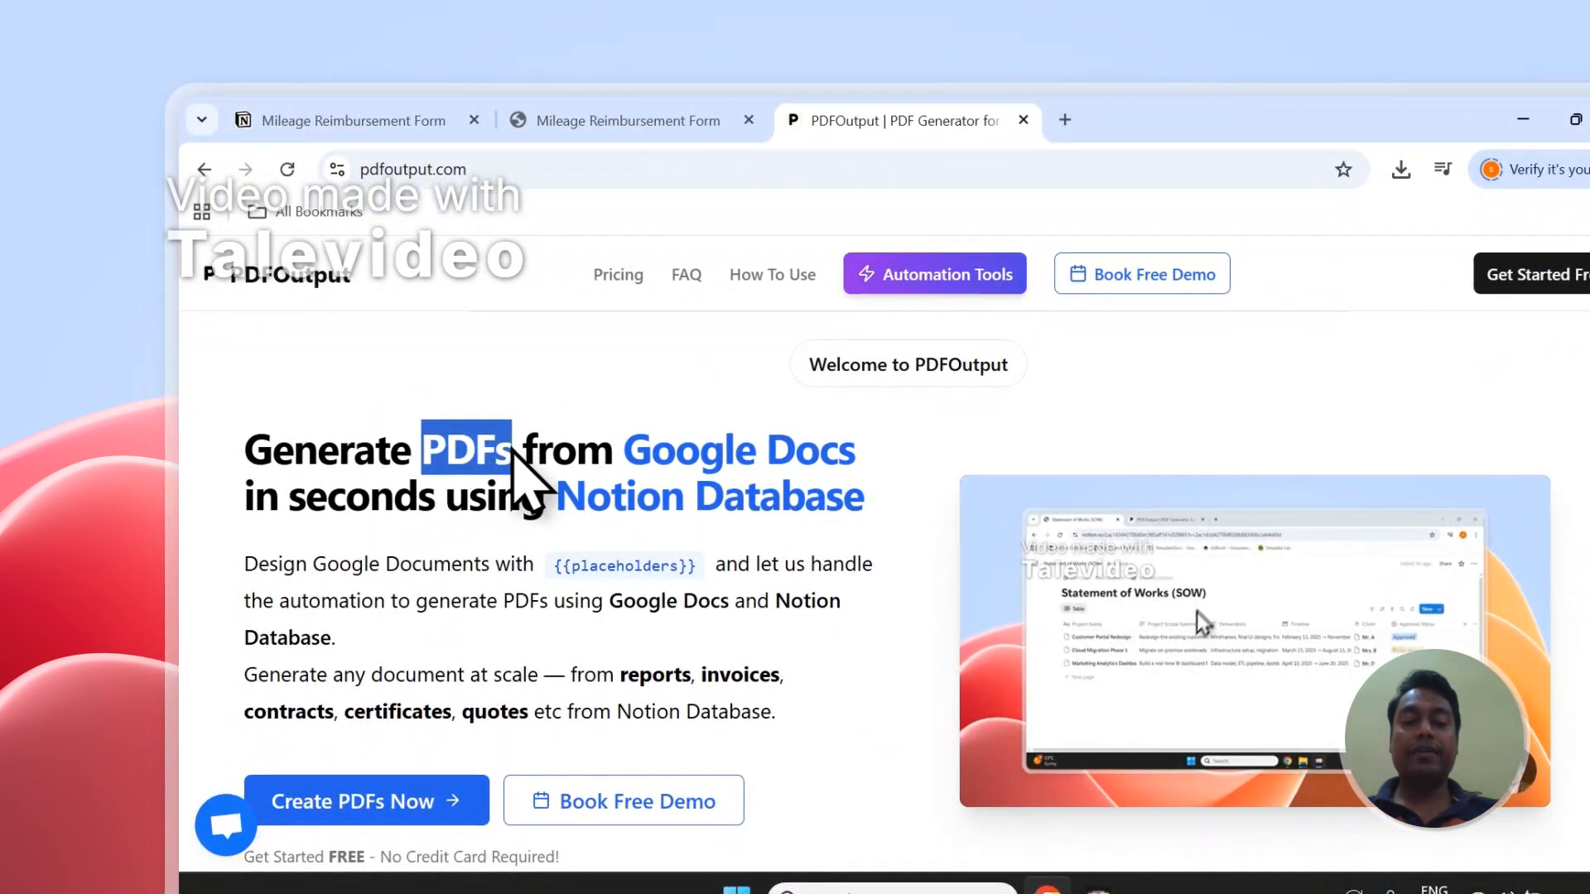
{"action": "left_click_drag", "start_coordinate": [625, 452], "coordinate": [862, 455]}
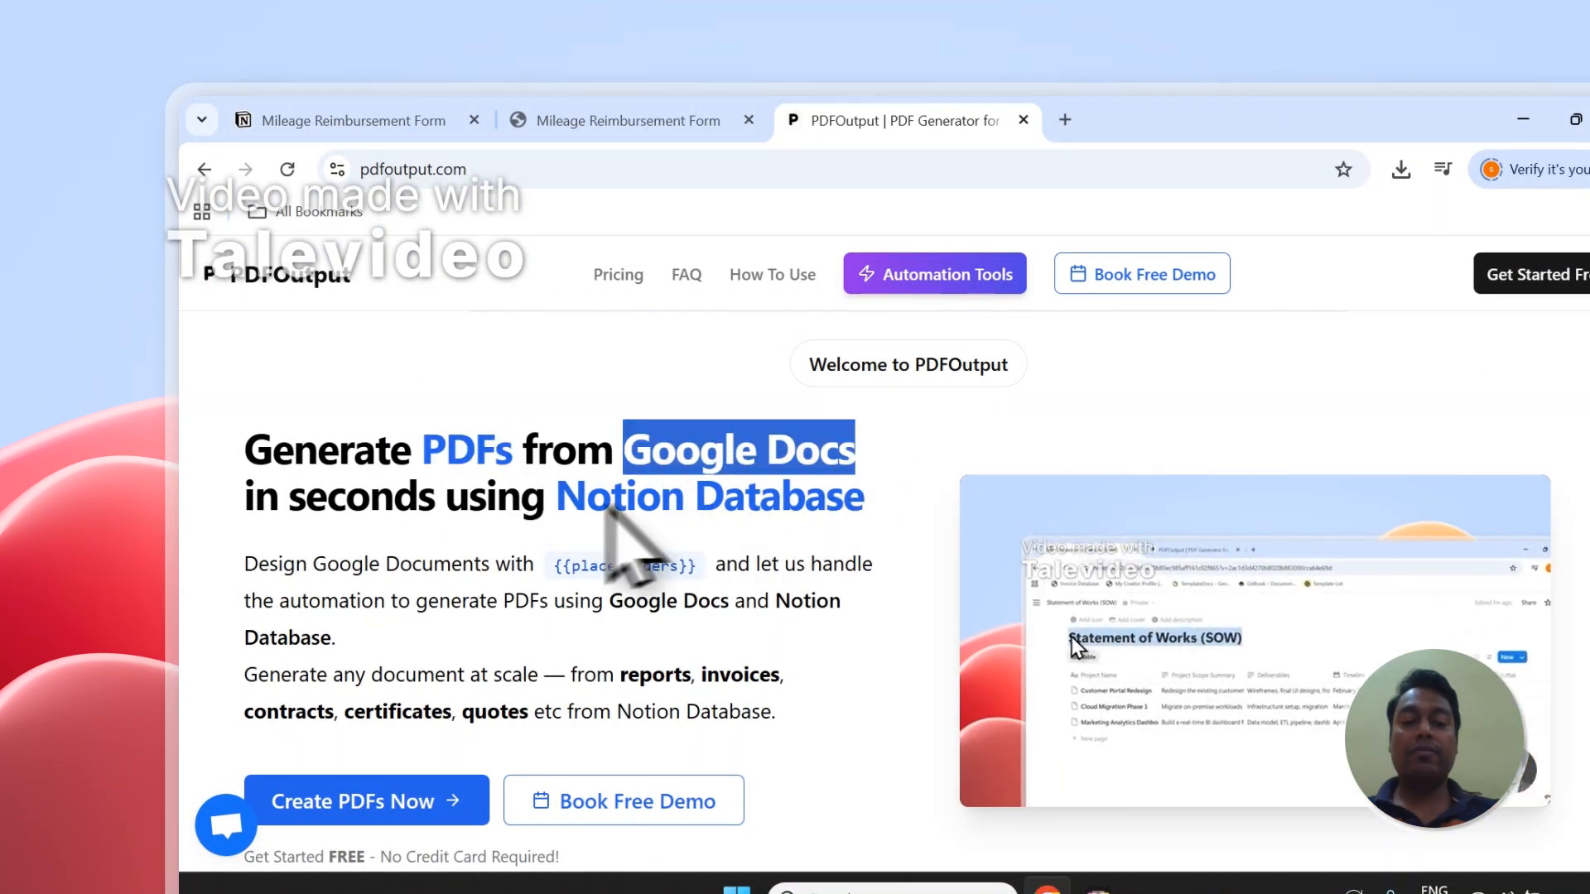
{"action": "left_click_drag", "start_coordinate": [557, 497], "coordinate": [870, 509]}
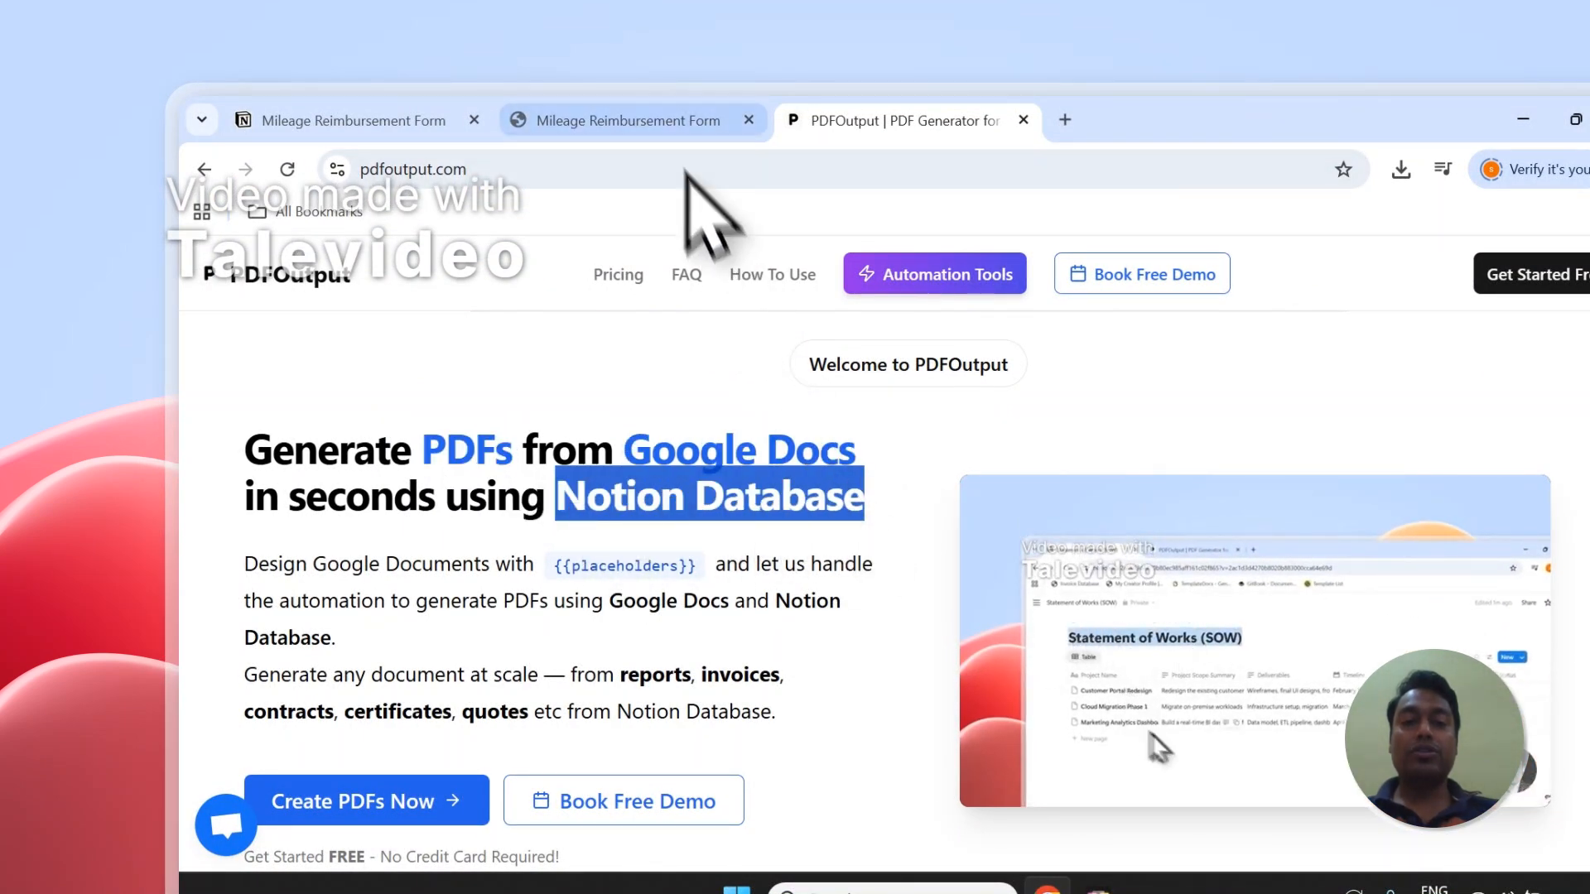
Step: Return to the Notion responses table and select the Entry-1 and Entry-2 records
{"action": "left_click", "coordinate": [628, 120]}
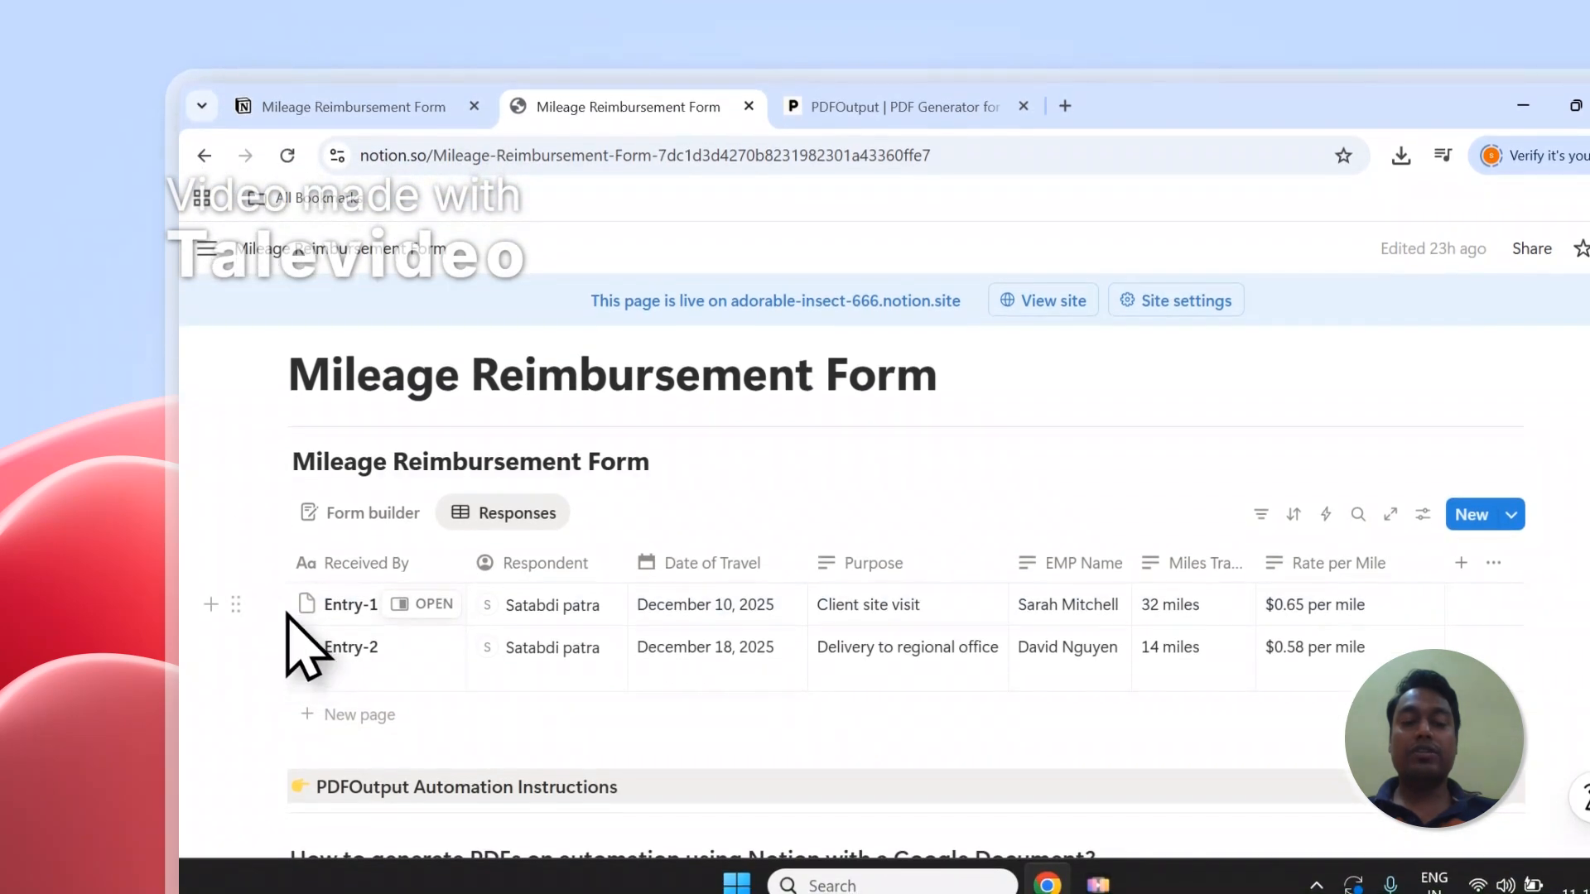
{"action": "left_click", "coordinate": [265, 603]}
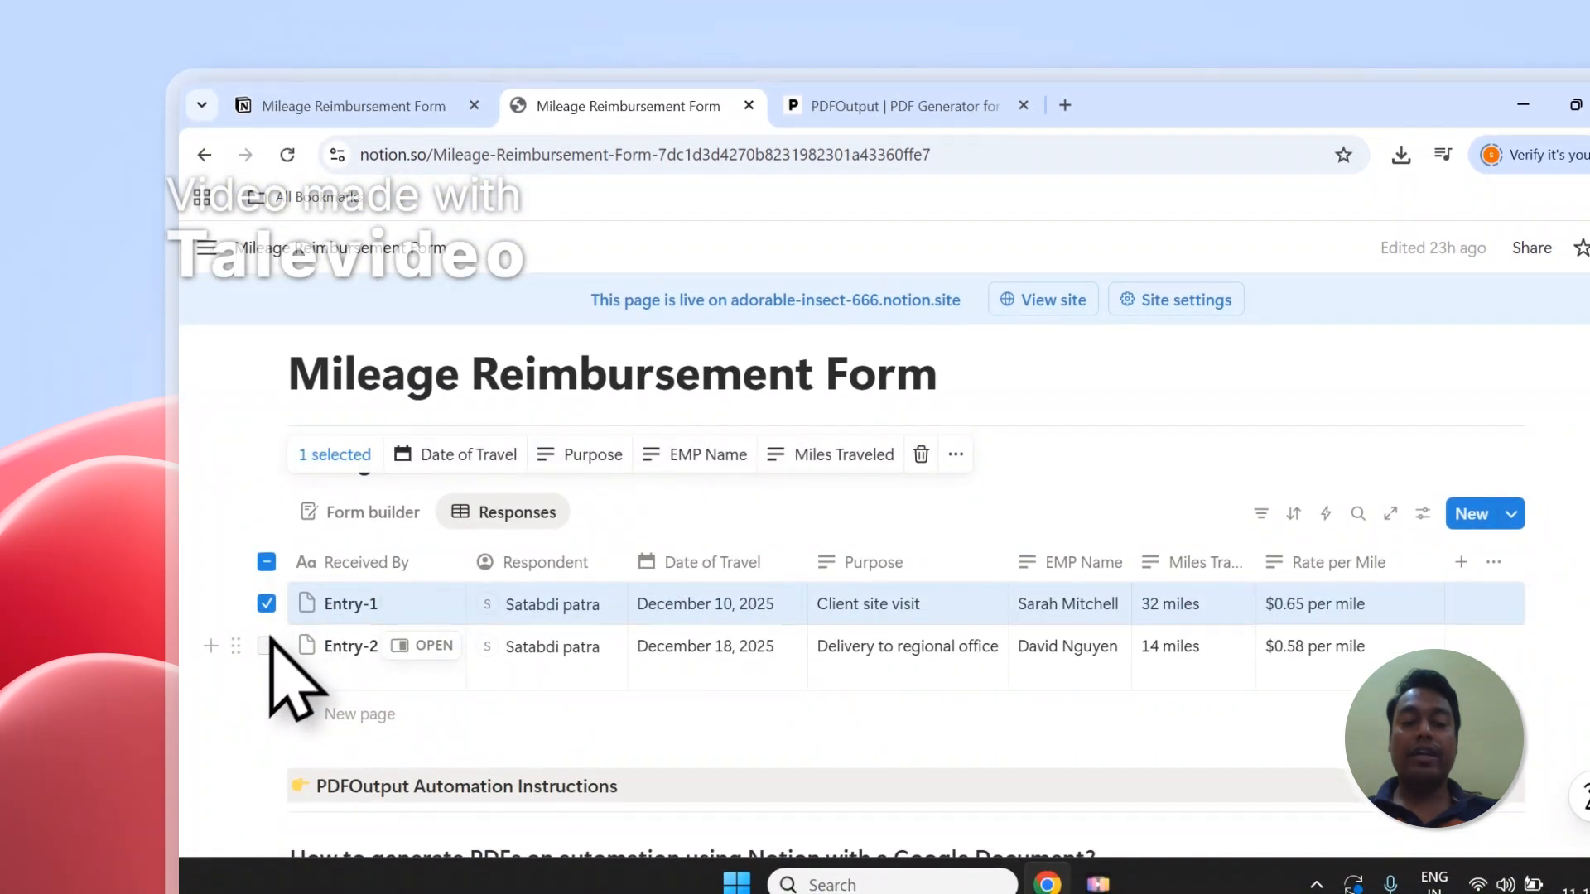
{"action": "left_click", "coordinate": [266, 646]}
Step: Go back to the PDFOutput home page, highlight "Google Docs" in the headline, and read the description of supported documents
{"action": "left_click", "coordinate": [890, 105]}
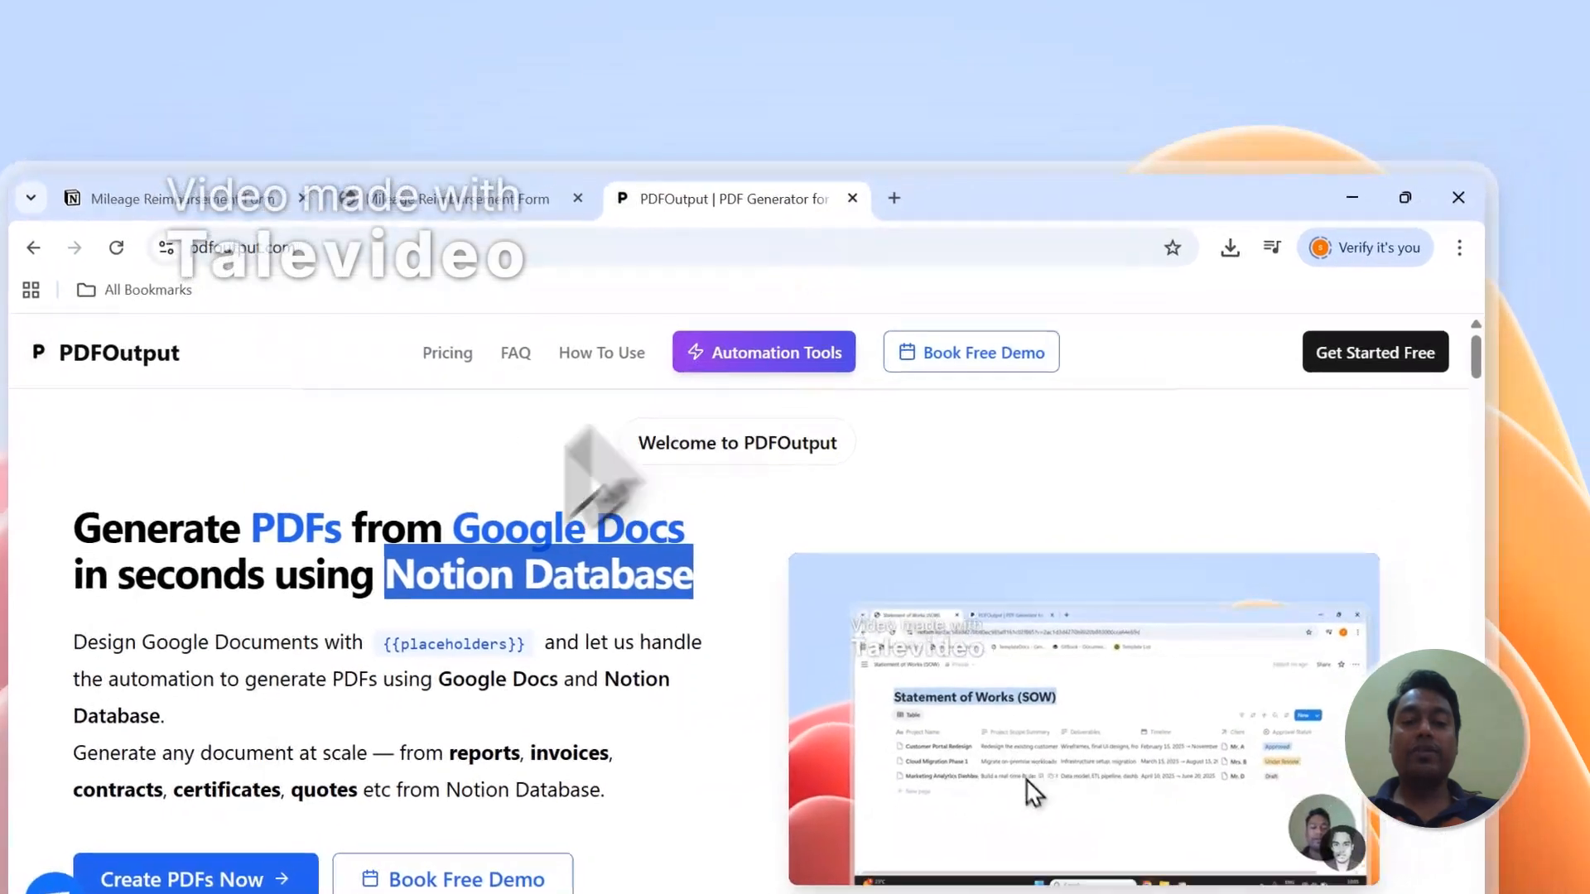
{"action": "left_click_drag", "start_coordinate": [629, 440], "coordinate": [853, 450]}
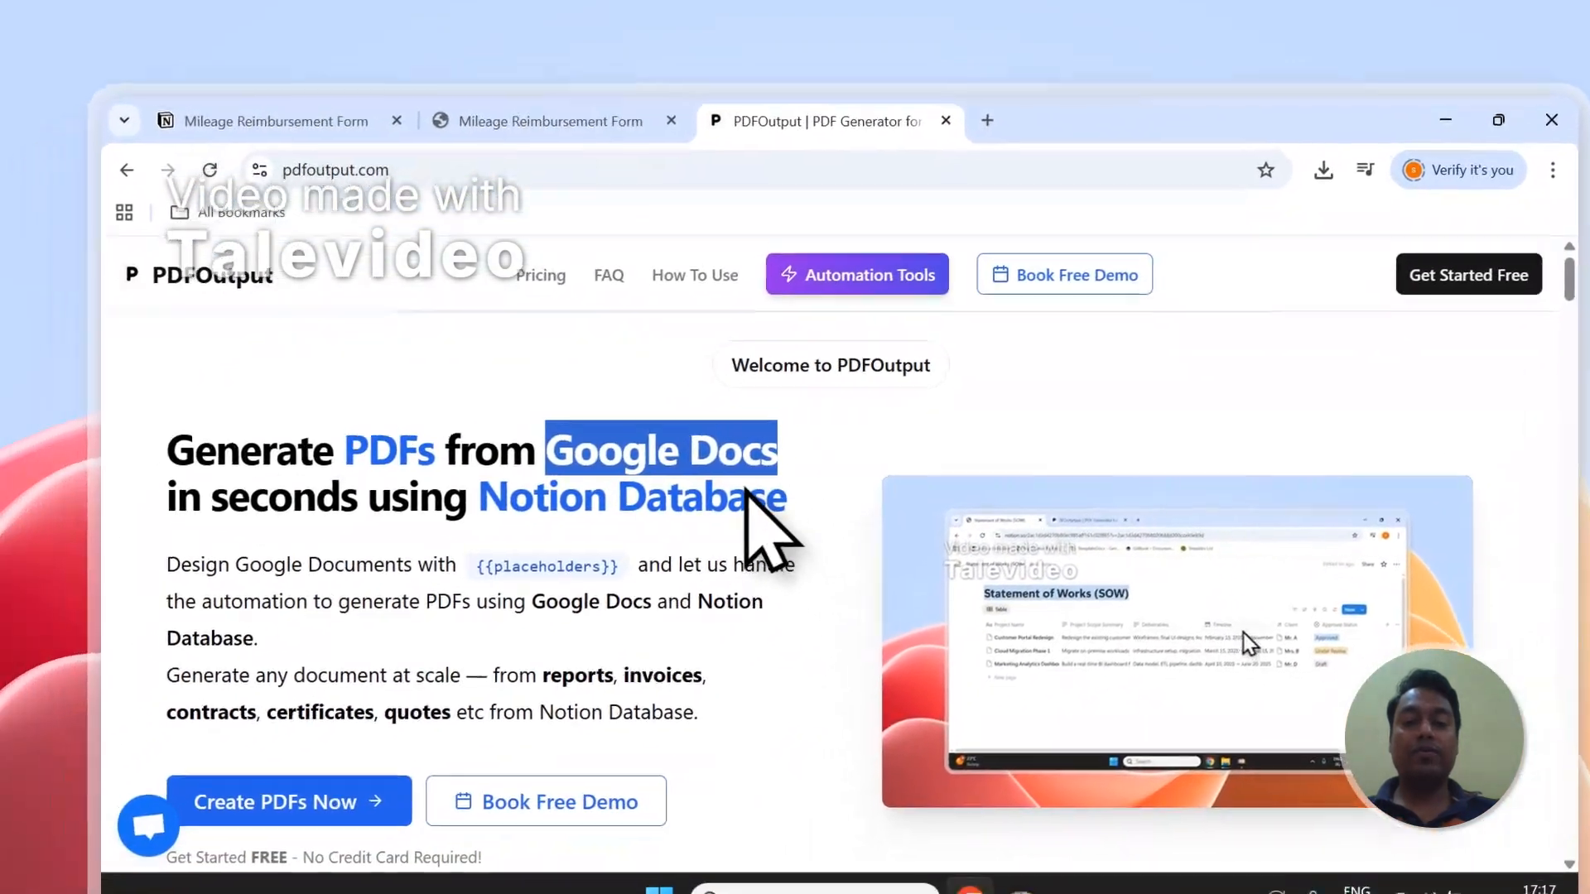
{"action": "scroll", "coordinate": [752, 470], "scroll_direction": "down", "scroll_amount": 2}
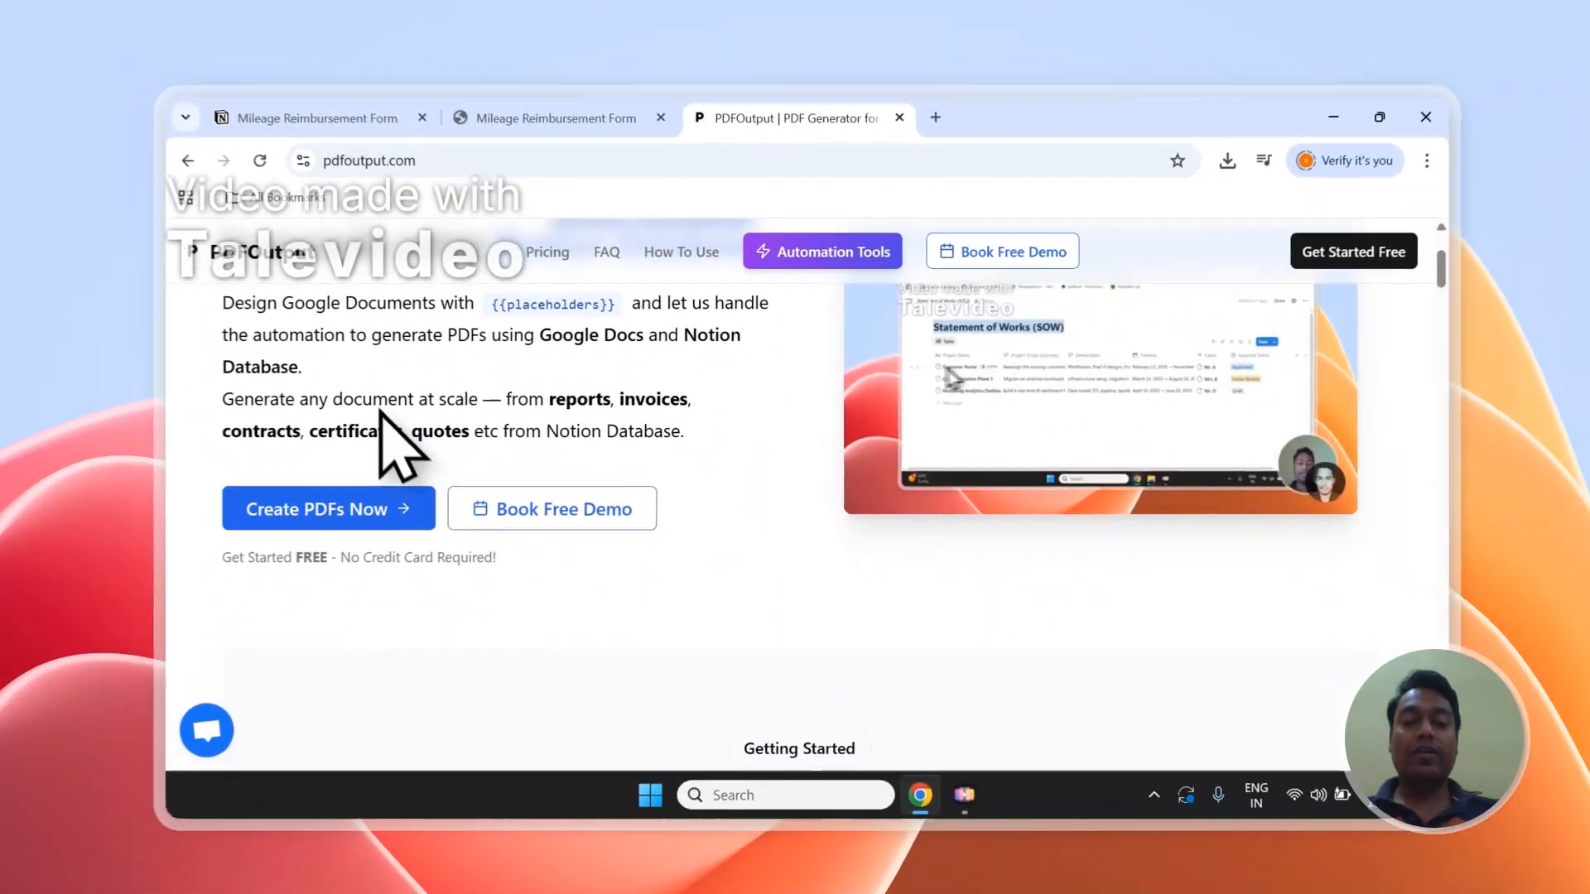
{"action": "scroll", "coordinate": [381, 447], "scroll_direction": "up", "scroll_amount": 1}
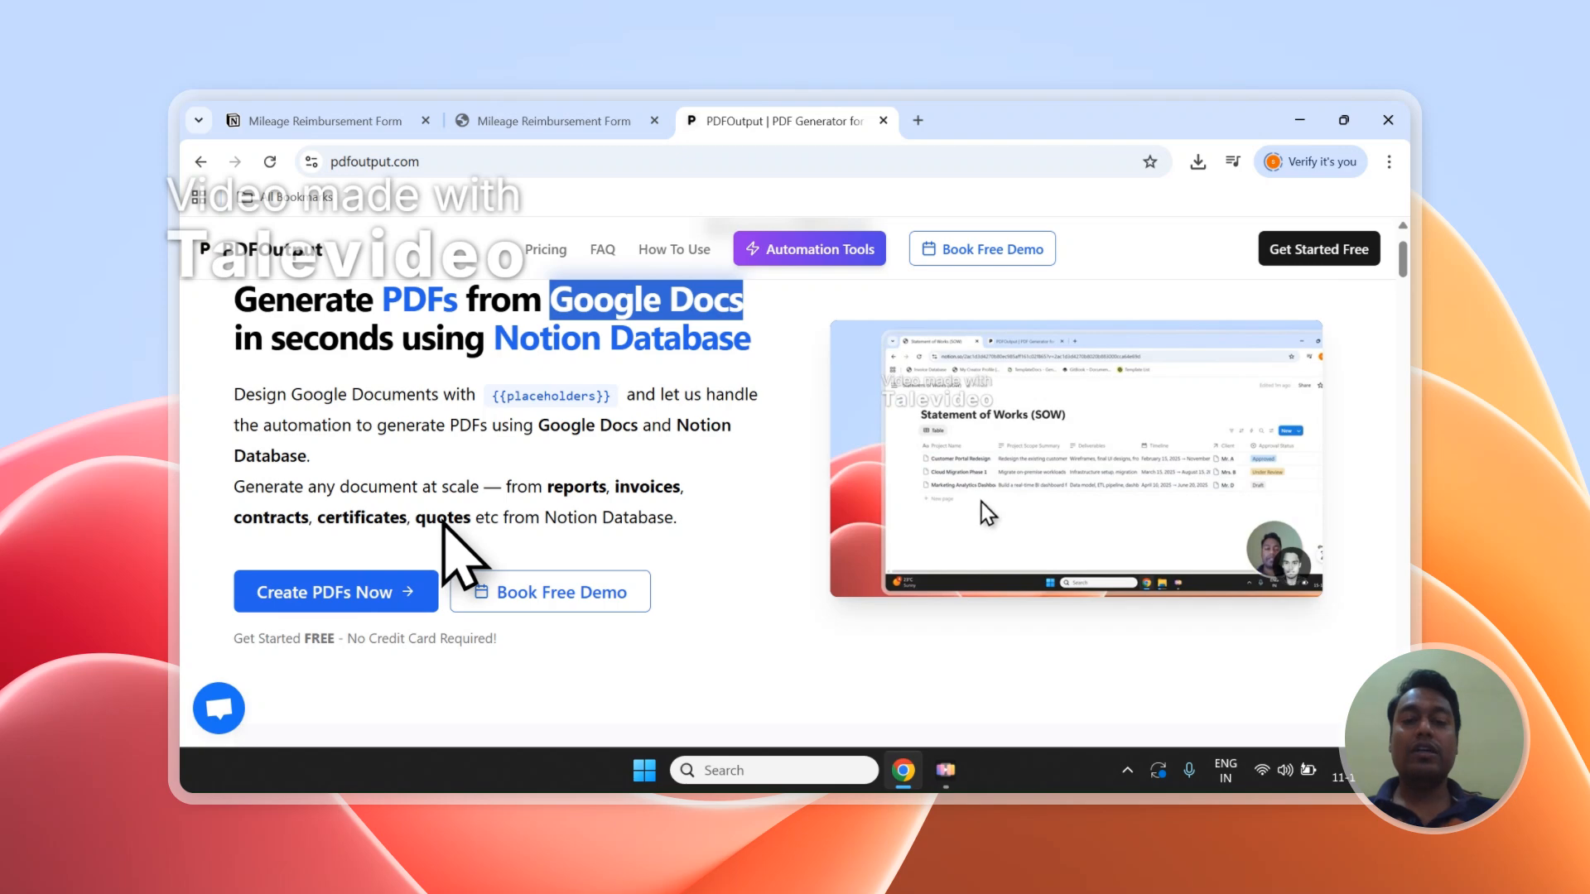
{"action": "scroll", "coordinate": [537, 501], "scroll_direction": "up", "scroll_amount": 1}
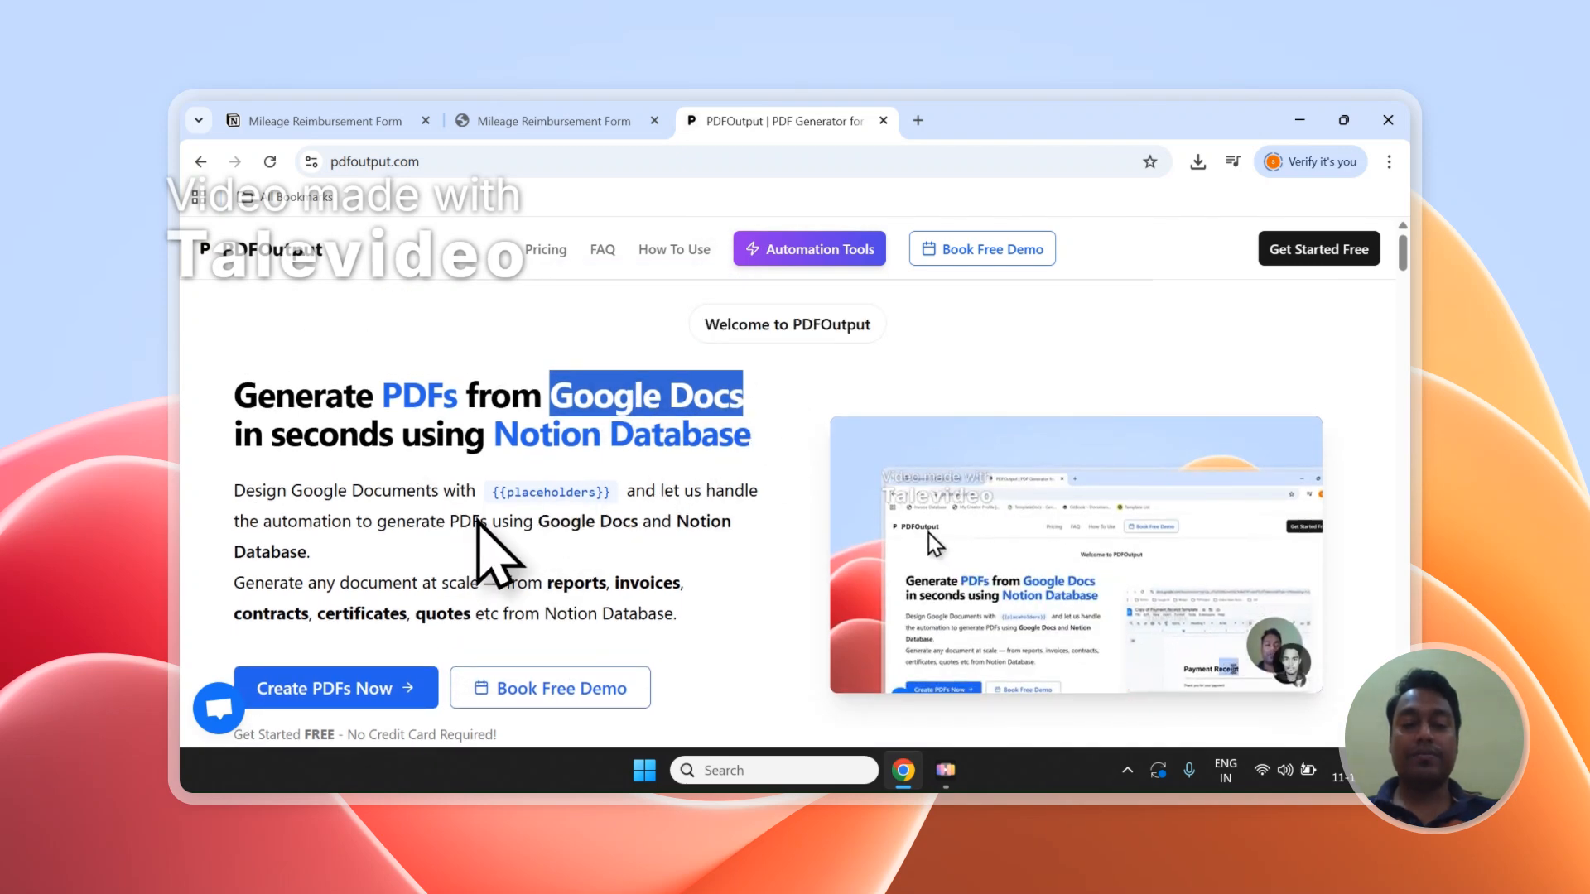
Step: Start creating PDFs and sign in to PDFOutput with the existing Google account
{"action": "scroll", "coordinate": [497, 530], "scroll_direction": "down", "scroll_amount": 1}
{"action": "left_click", "coordinate": [375, 590]}
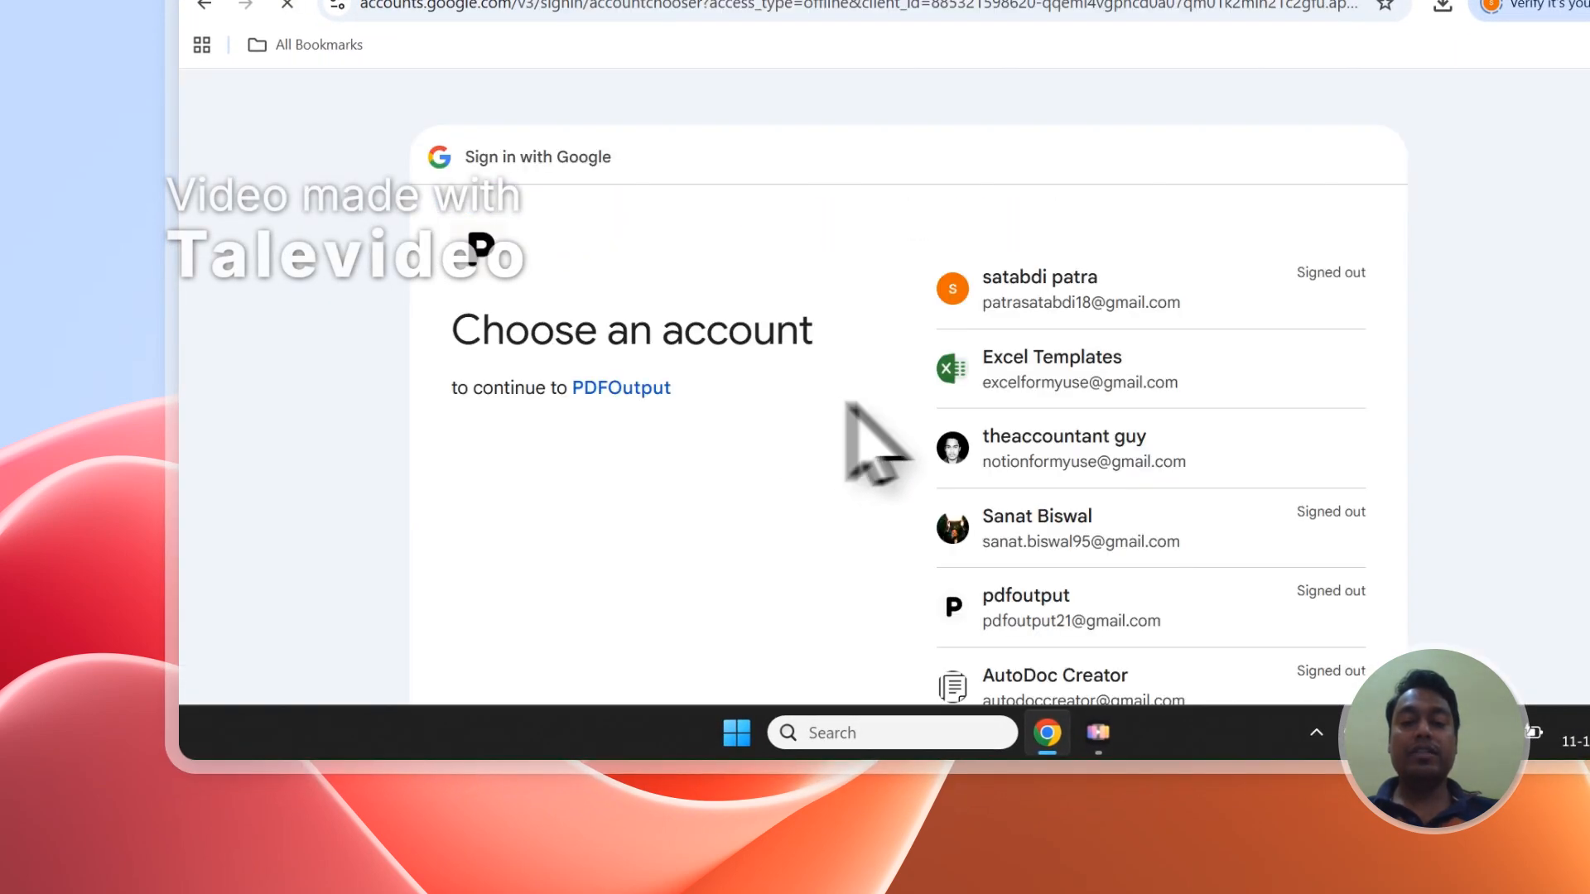
{"action": "left_click", "coordinate": [1022, 453]}
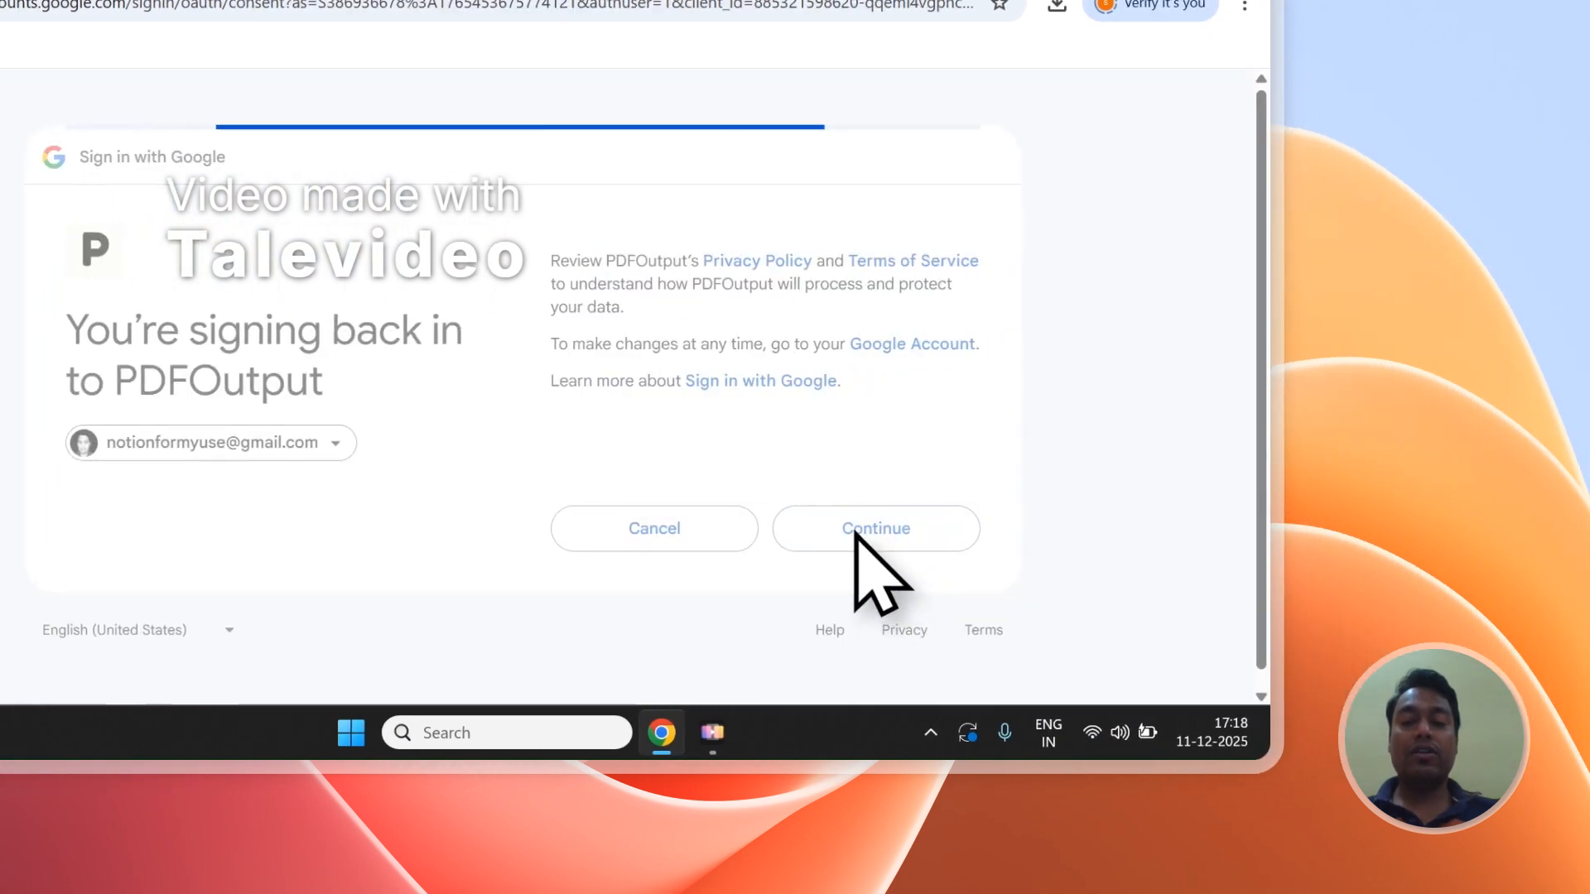
{"action": "left_click", "coordinate": [857, 533]}
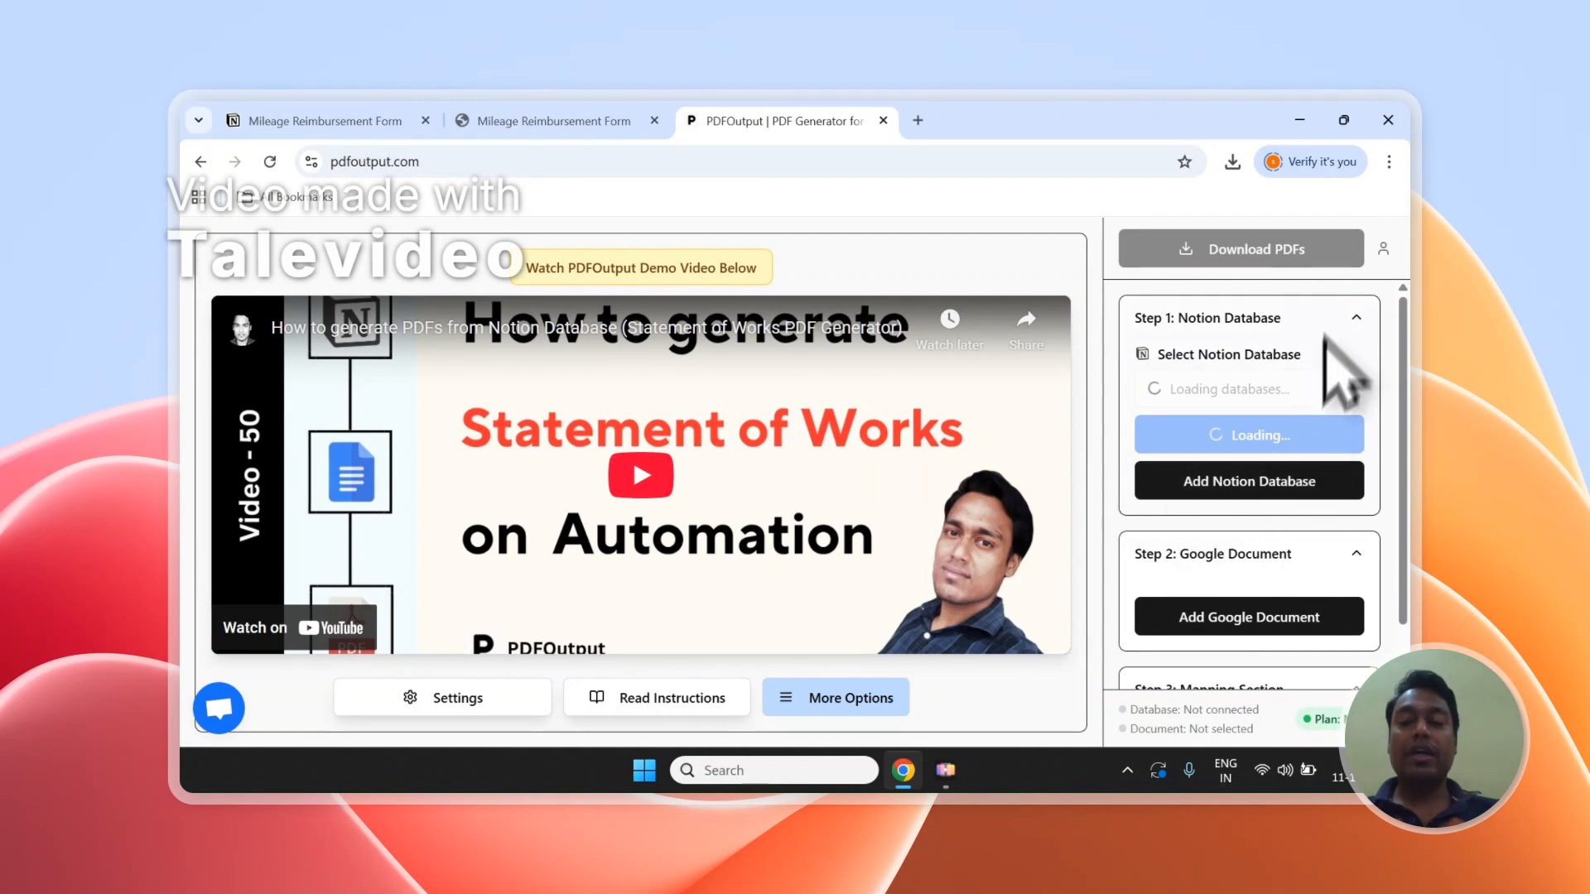
Step: Check the Mileage Reimbursement Form page in Notion, and start adding a Notion database in PDFOutput
{"action": "left_click", "coordinate": [553, 121]}
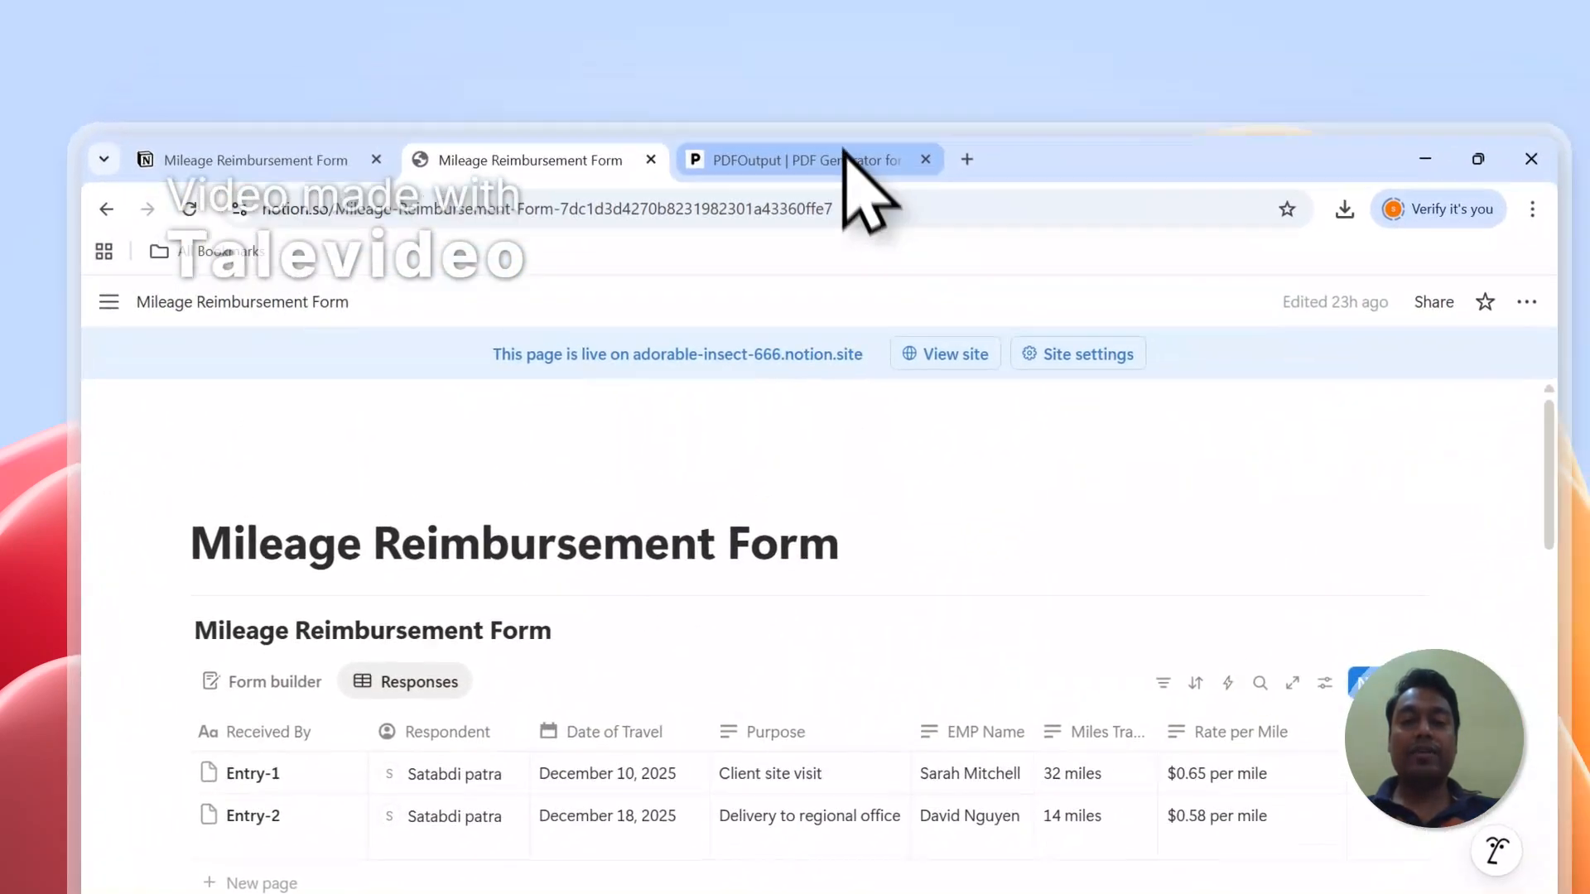
{"action": "left_click", "coordinate": [845, 158]}
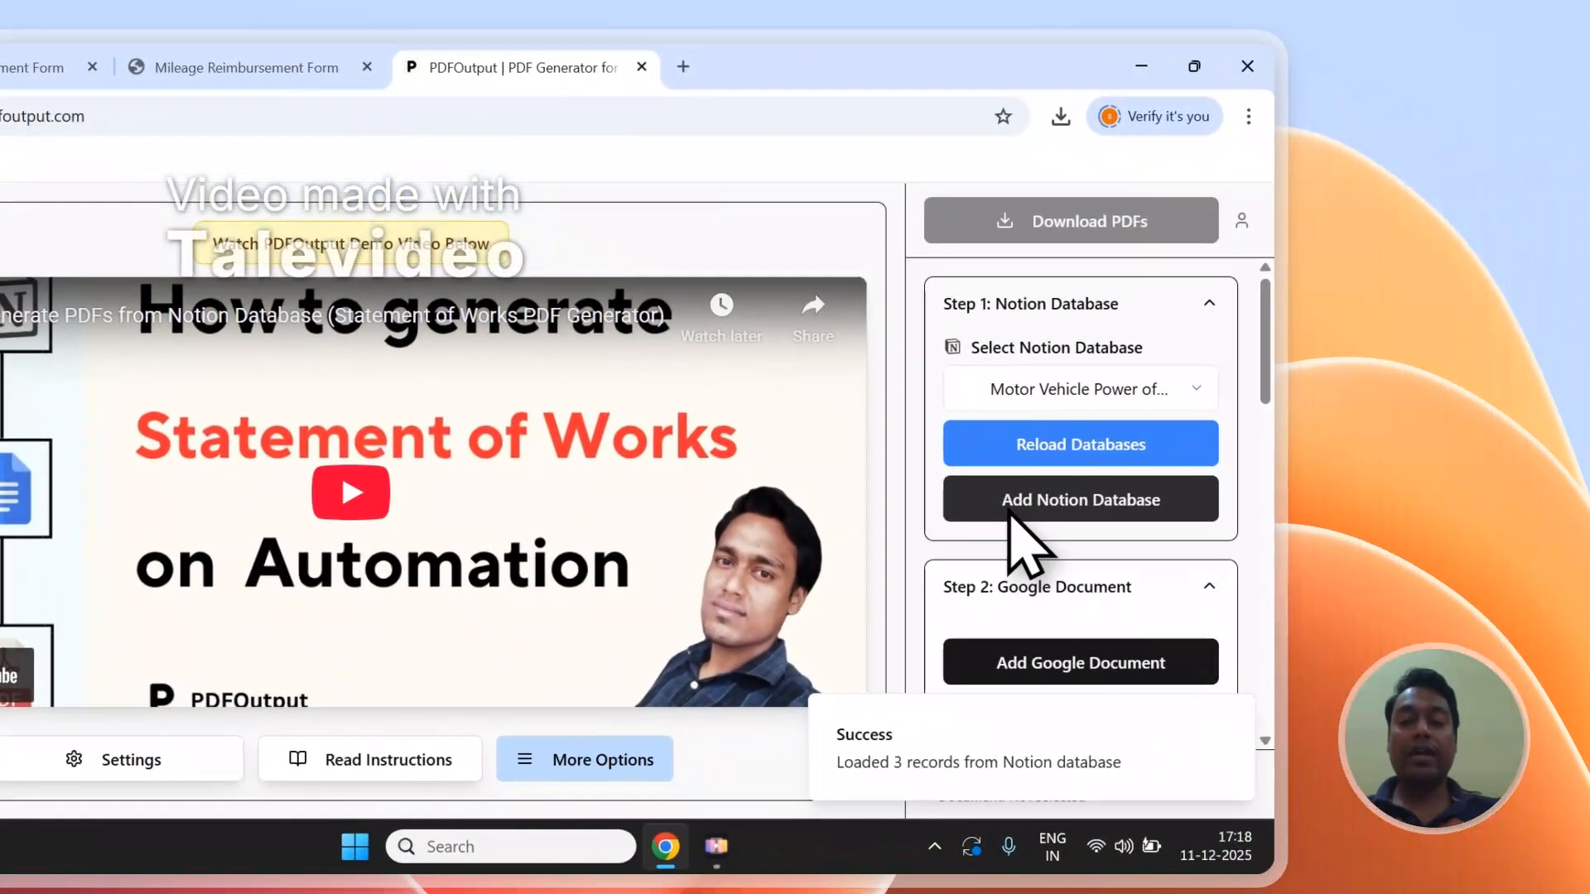
{"action": "left_click", "coordinate": [1009, 510]}
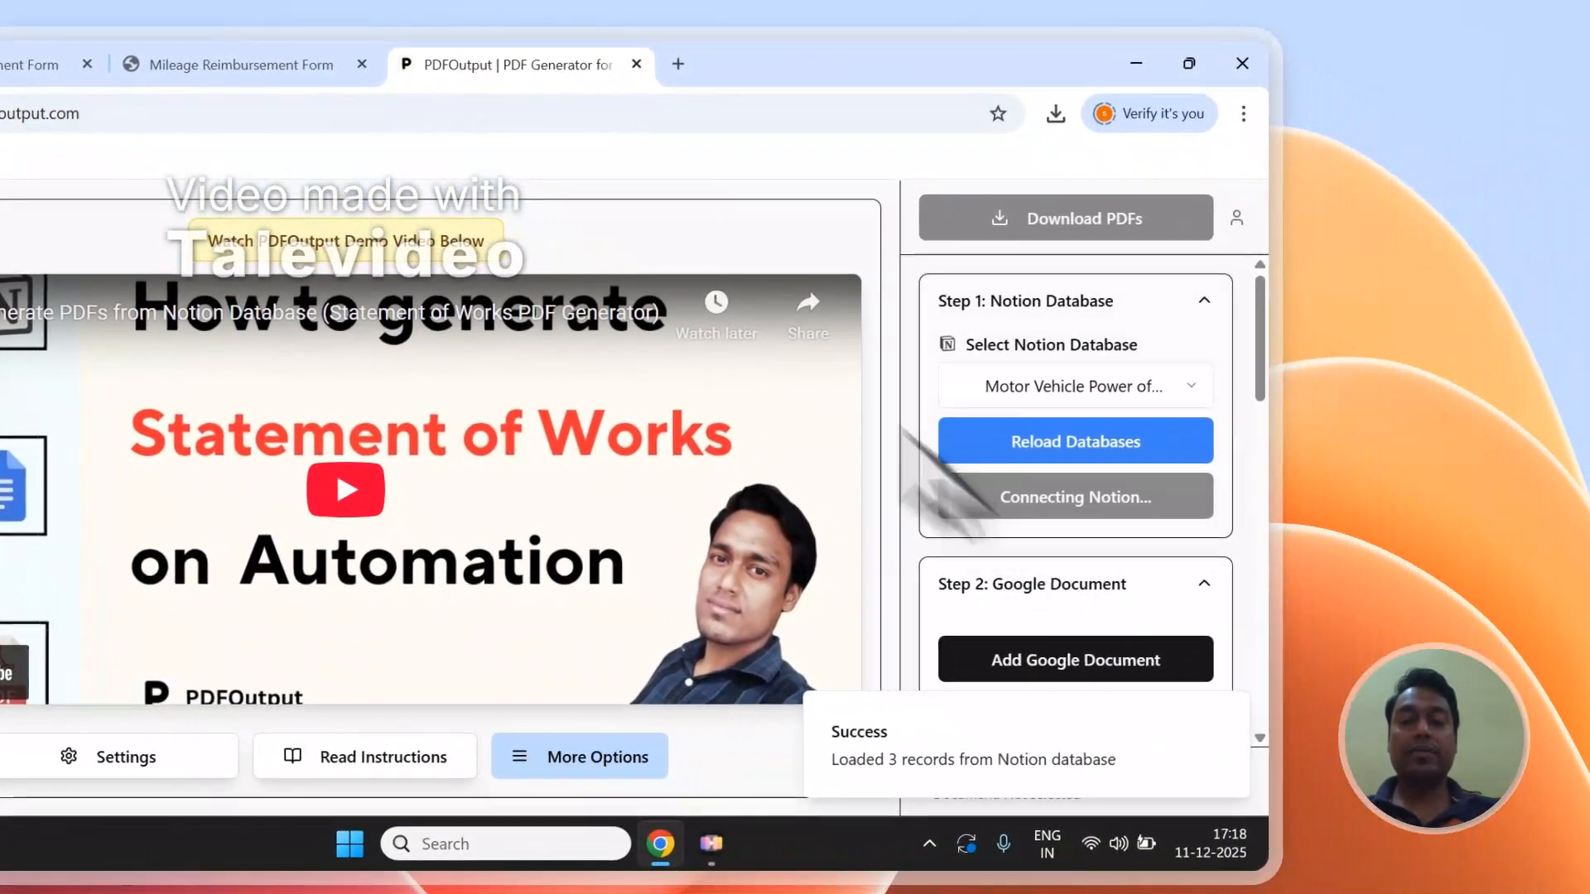
Step: Copy the page title "Mileage Reimbursement Form" from the Notion page
{"action": "left_click", "coordinate": [249, 67]}
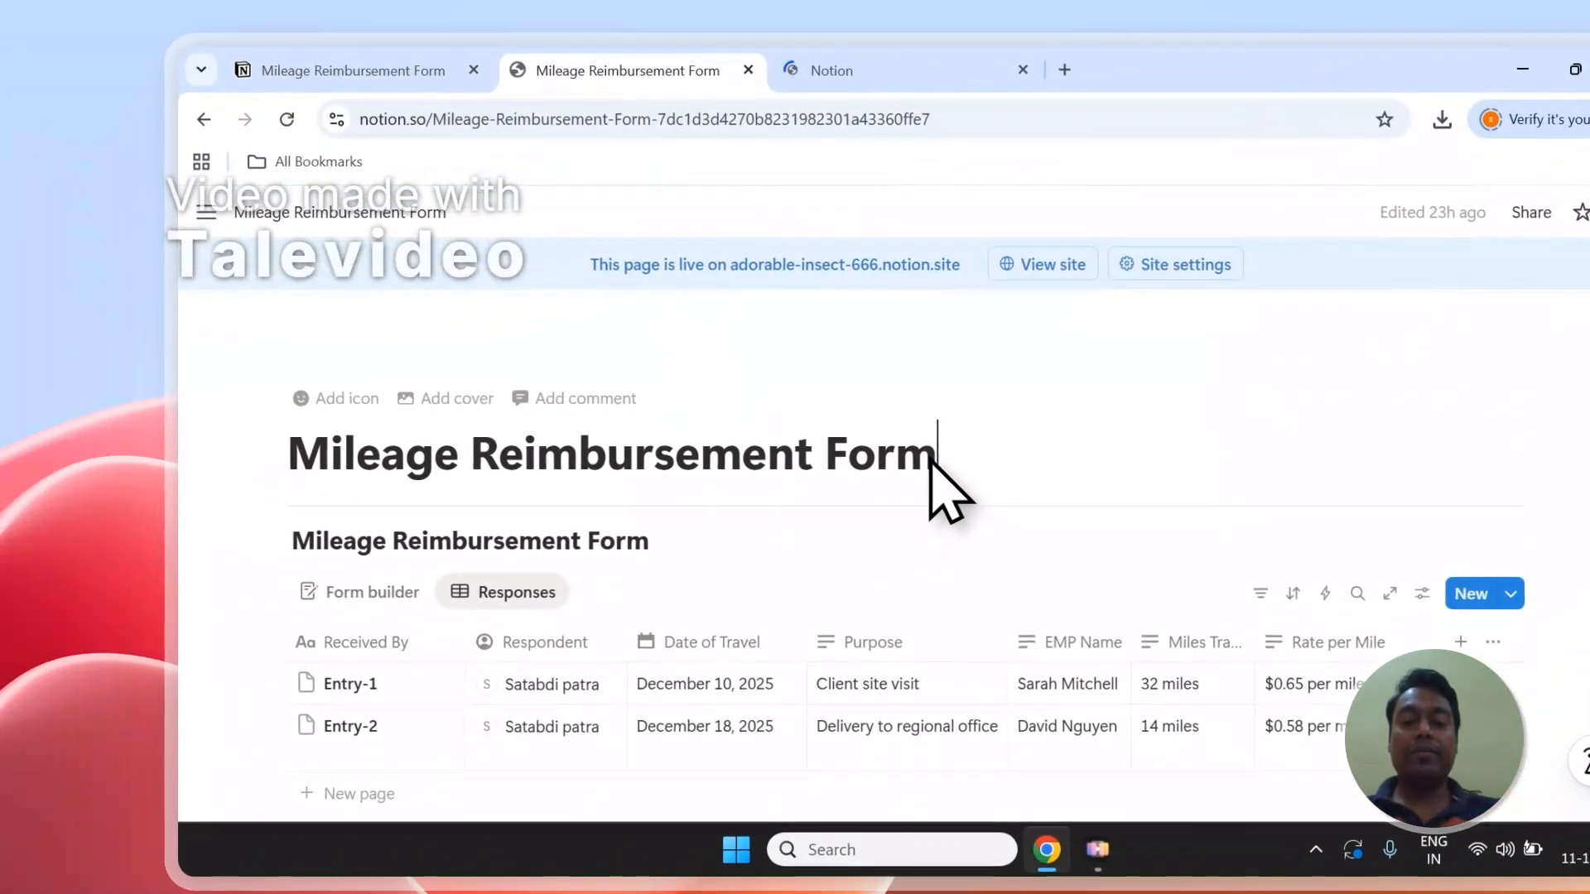
{"action": "left_click_drag", "start_coordinate": [929, 468], "coordinate": [666, 469]}
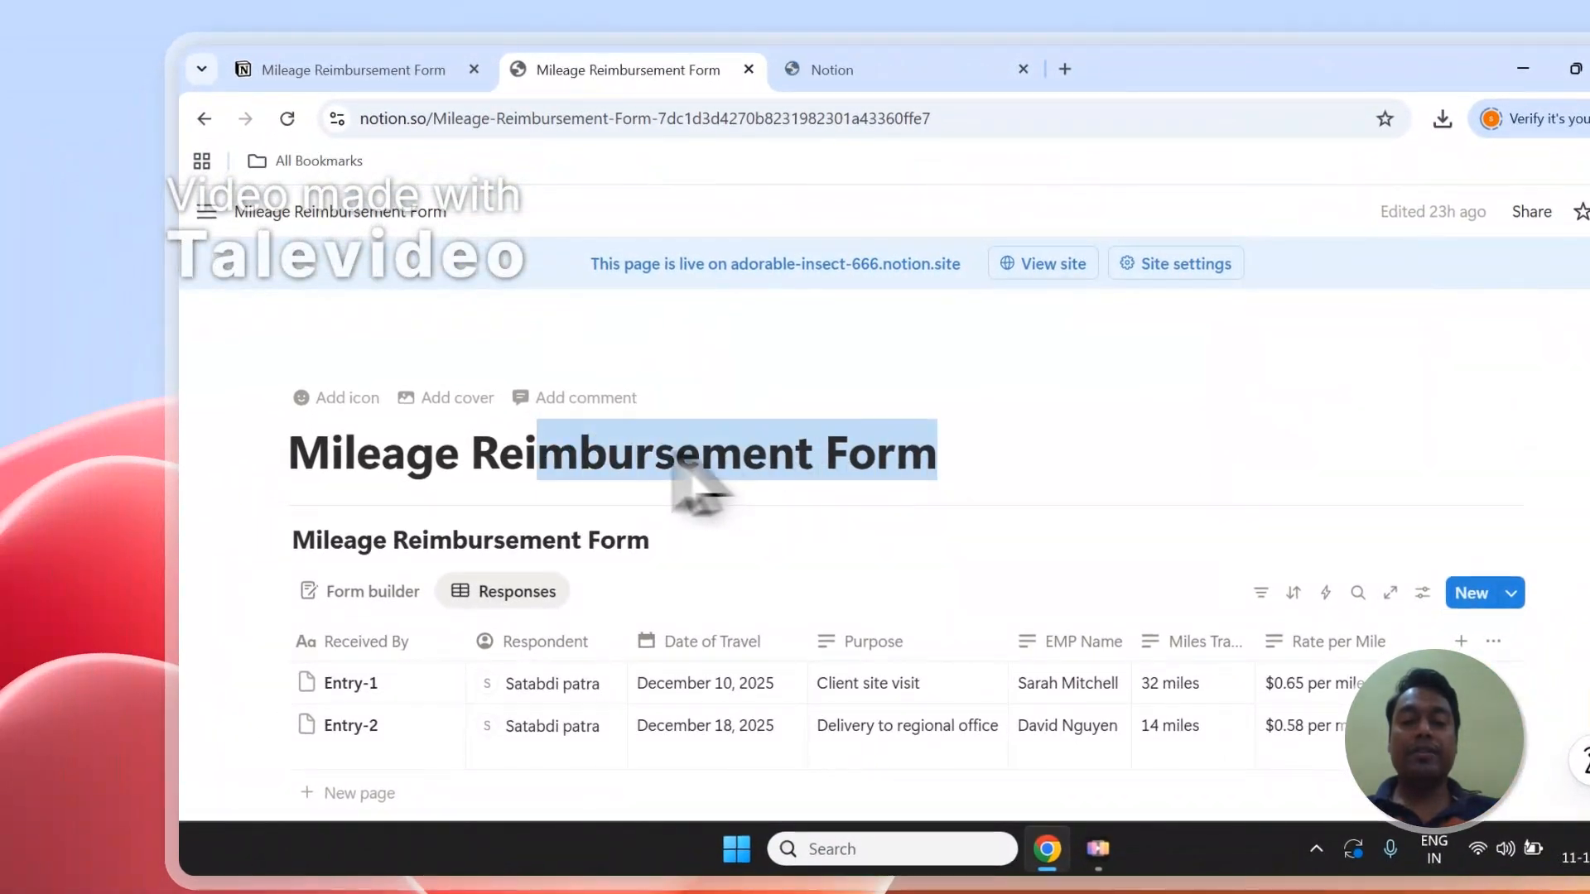
{"action": "right_click", "coordinate": [362, 463]}
{"action": "left_click", "coordinate": [405, 381]}
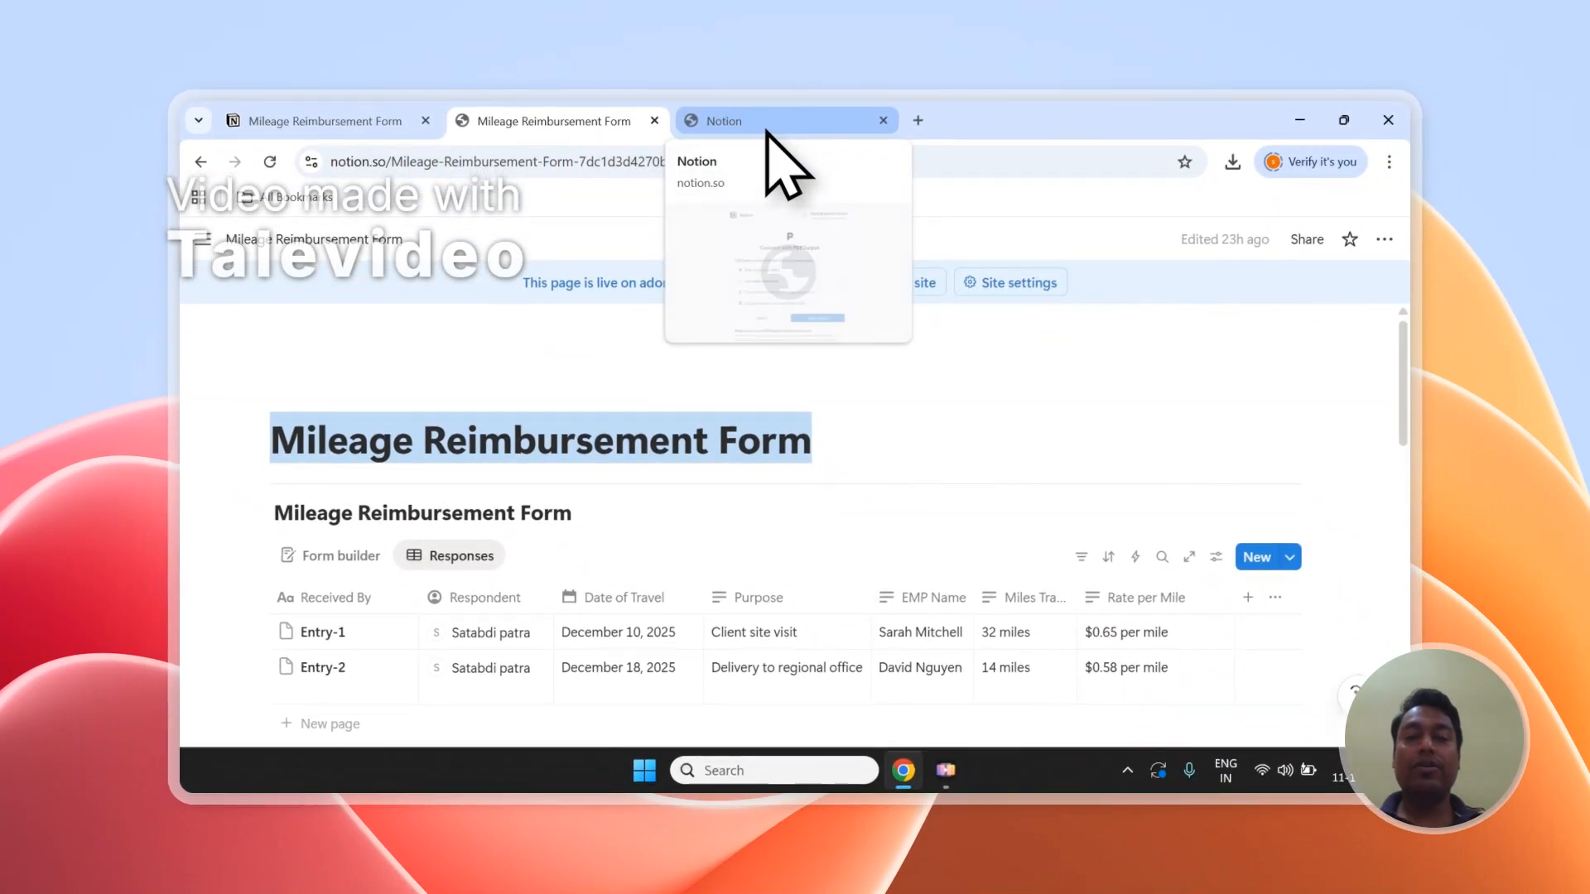
Step: Proceed to the page selection of the PDFOutput connection and search the Notion pages for the copied title "Mileage Reimbursement Form"
{"action": "left_click", "coordinate": [767, 126]}
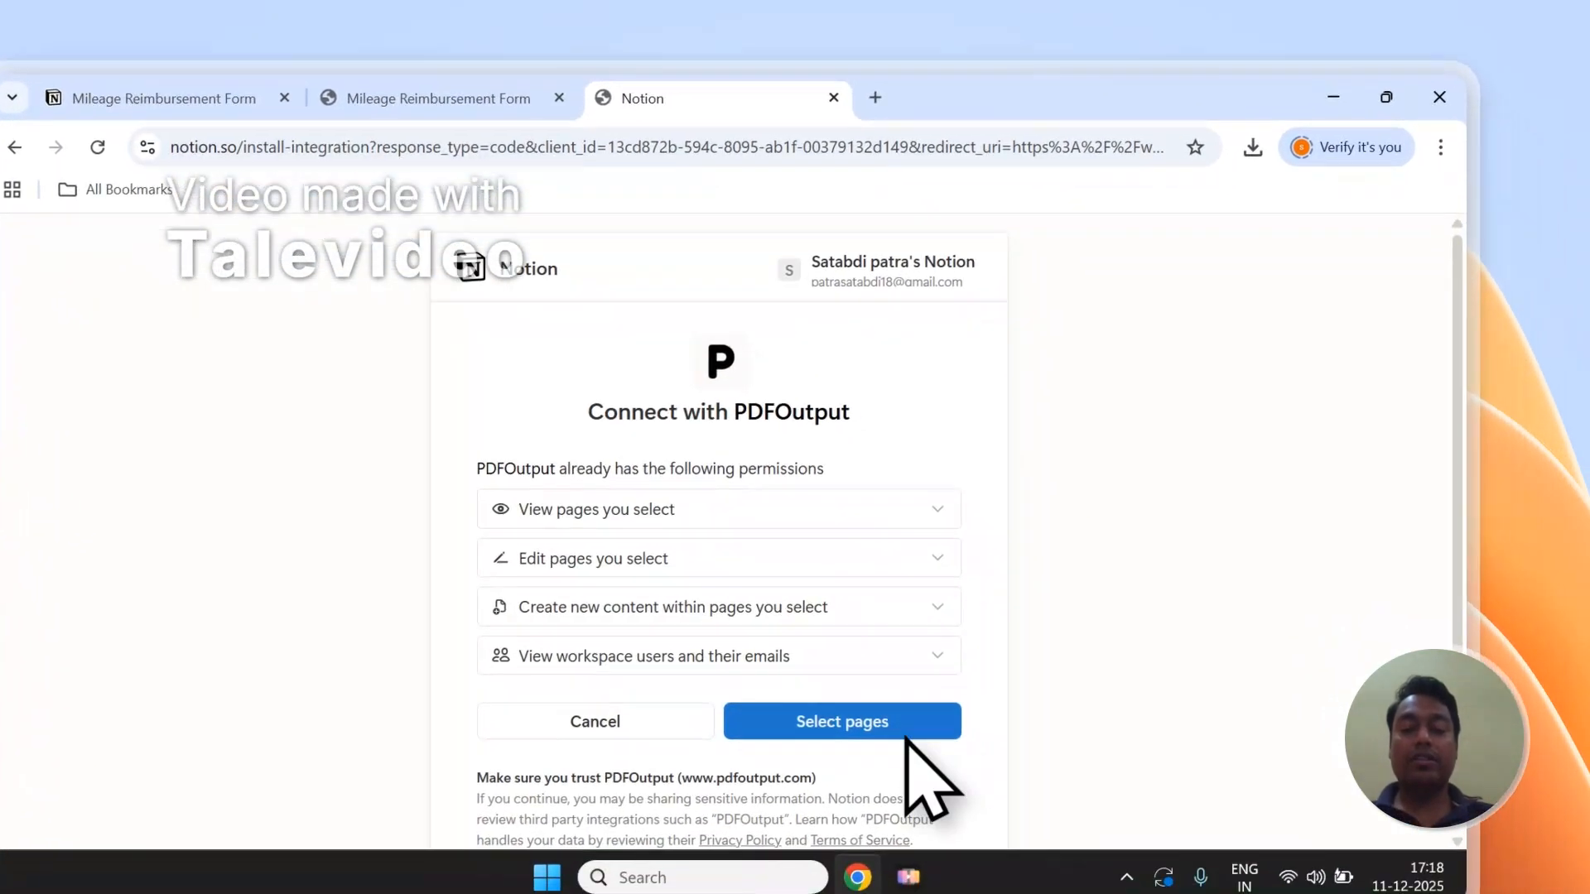
{"action": "left_click", "coordinate": [907, 737]}
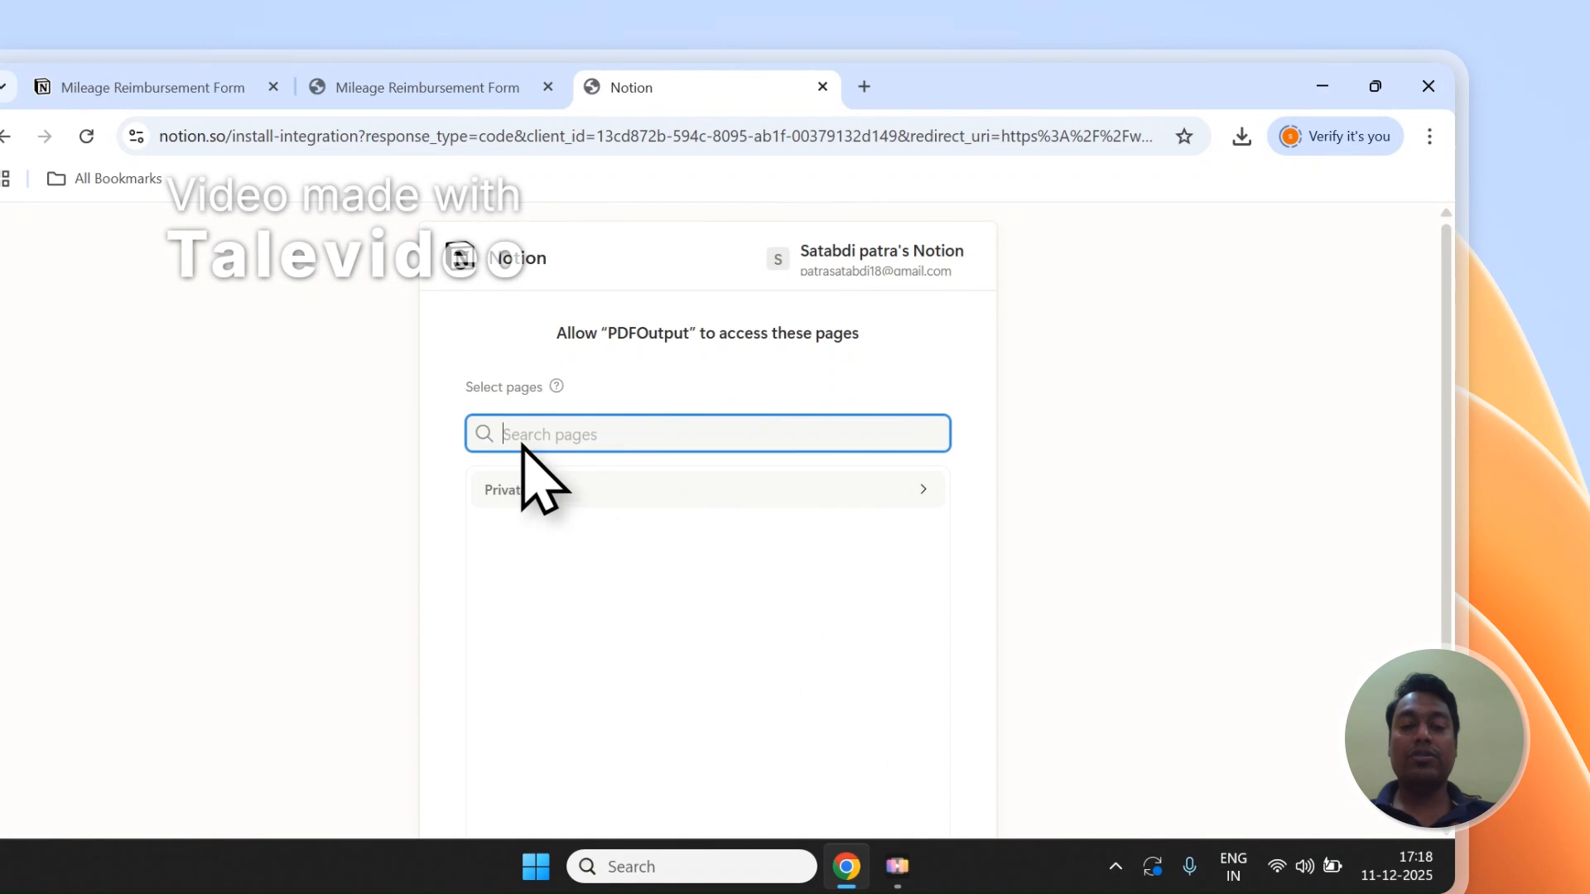
{"action": "right_click", "coordinate": [524, 449]}
{"action": "left_click", "coordinate": [606, 578]}
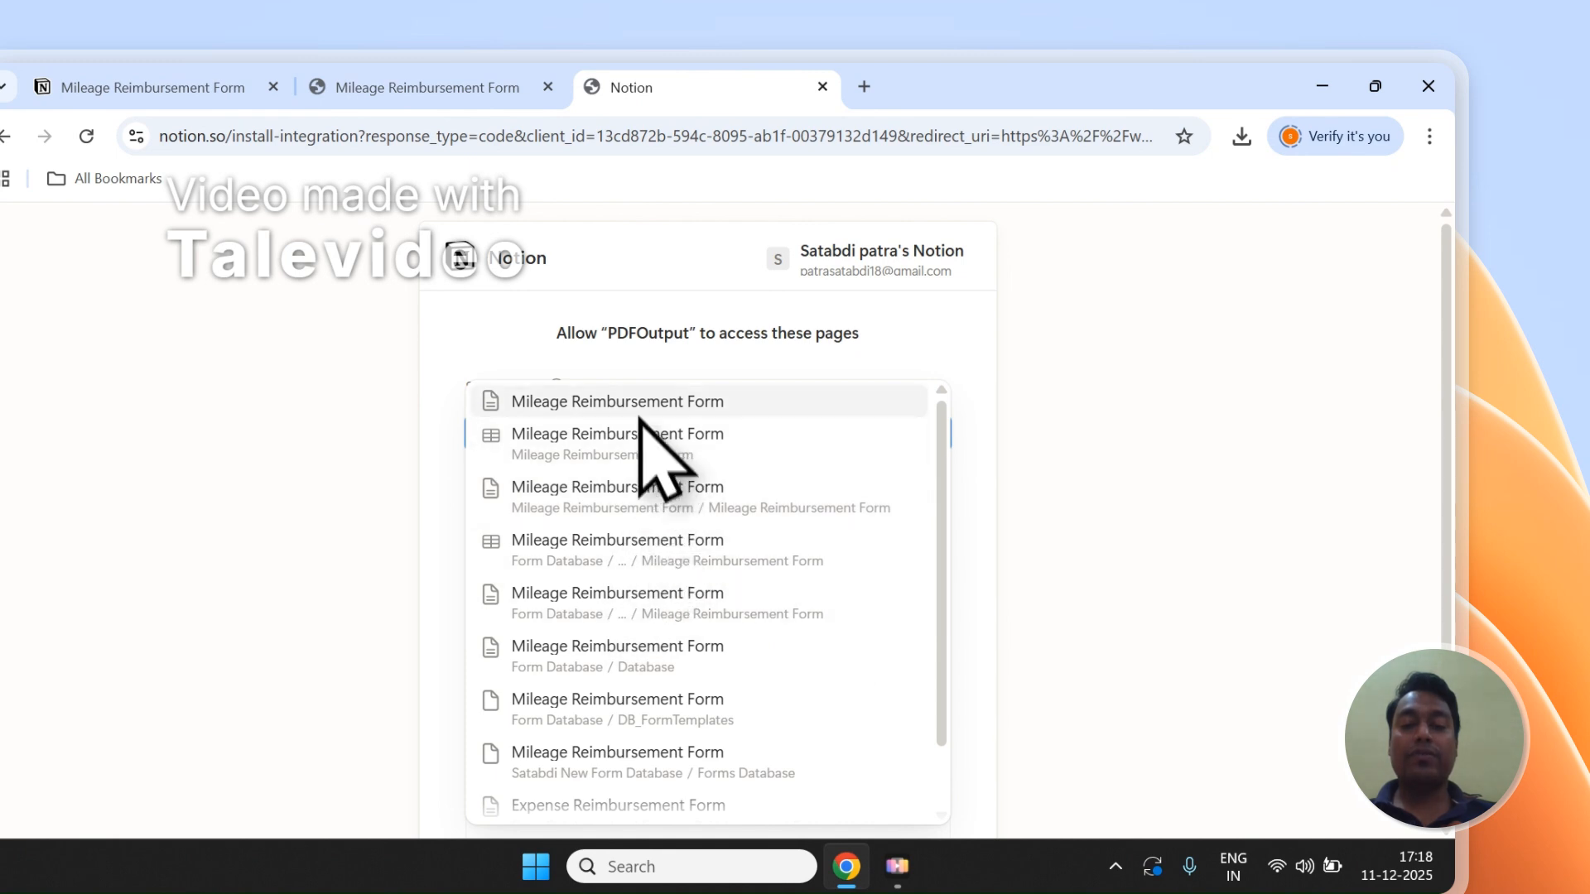
{"action": "left_click", "coordinate": [972, 427]}
{"action": "left_click", "coordinate": [638, 488]}
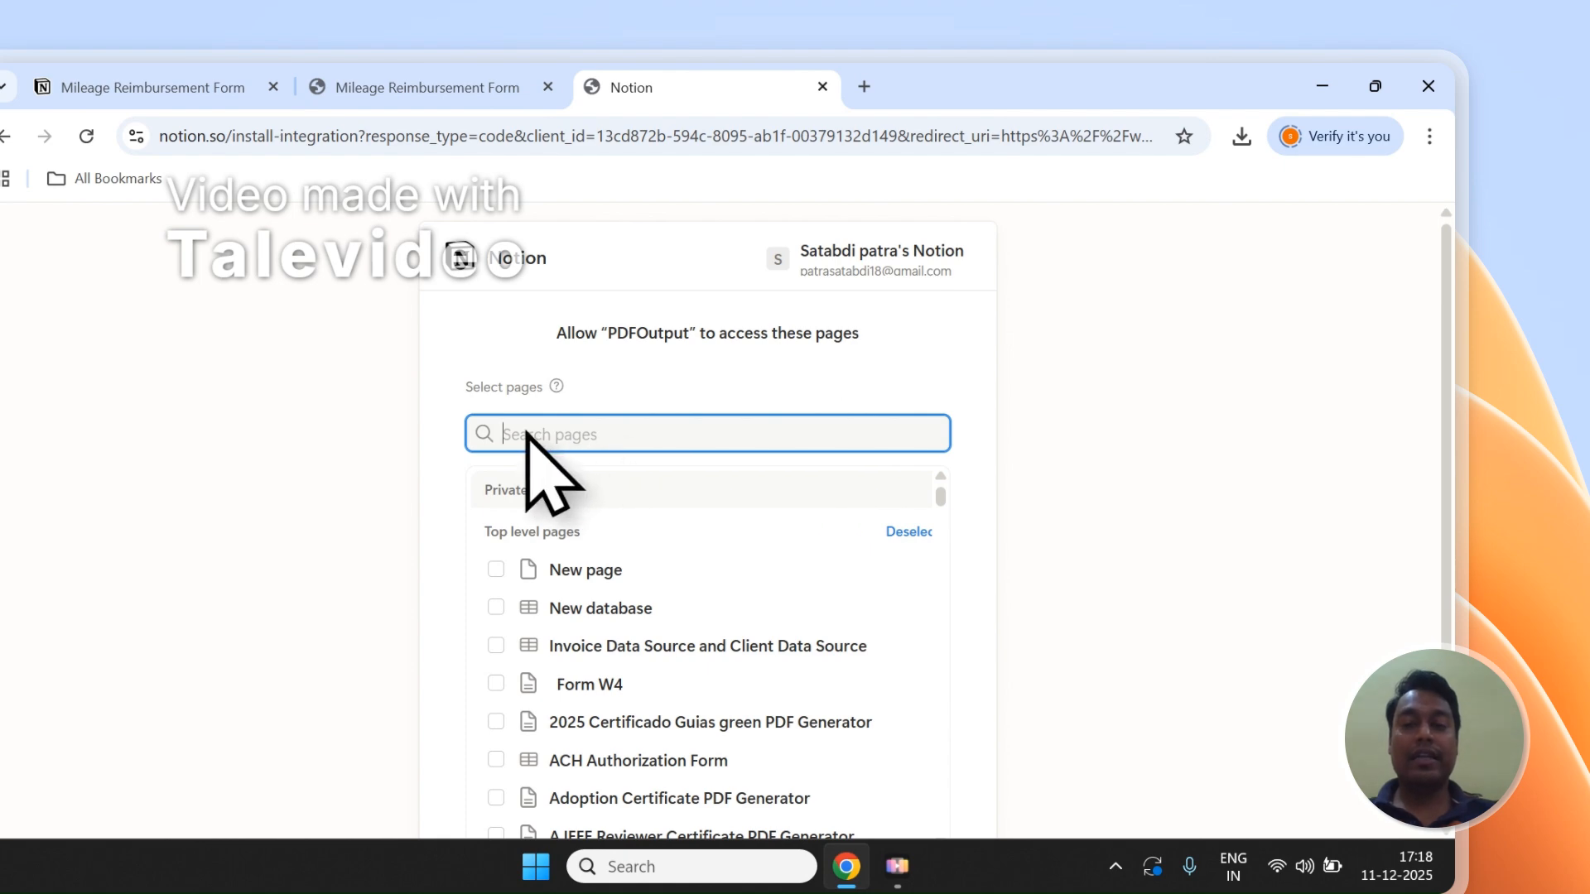
Step: Look over the pages offered for access, and highlight the title of the Mileage Reimbursement Form page in Notion
{"action": "scroll", "coordinate": [568, 462], "scroll_direction": "down", "scroll_amount": 2}
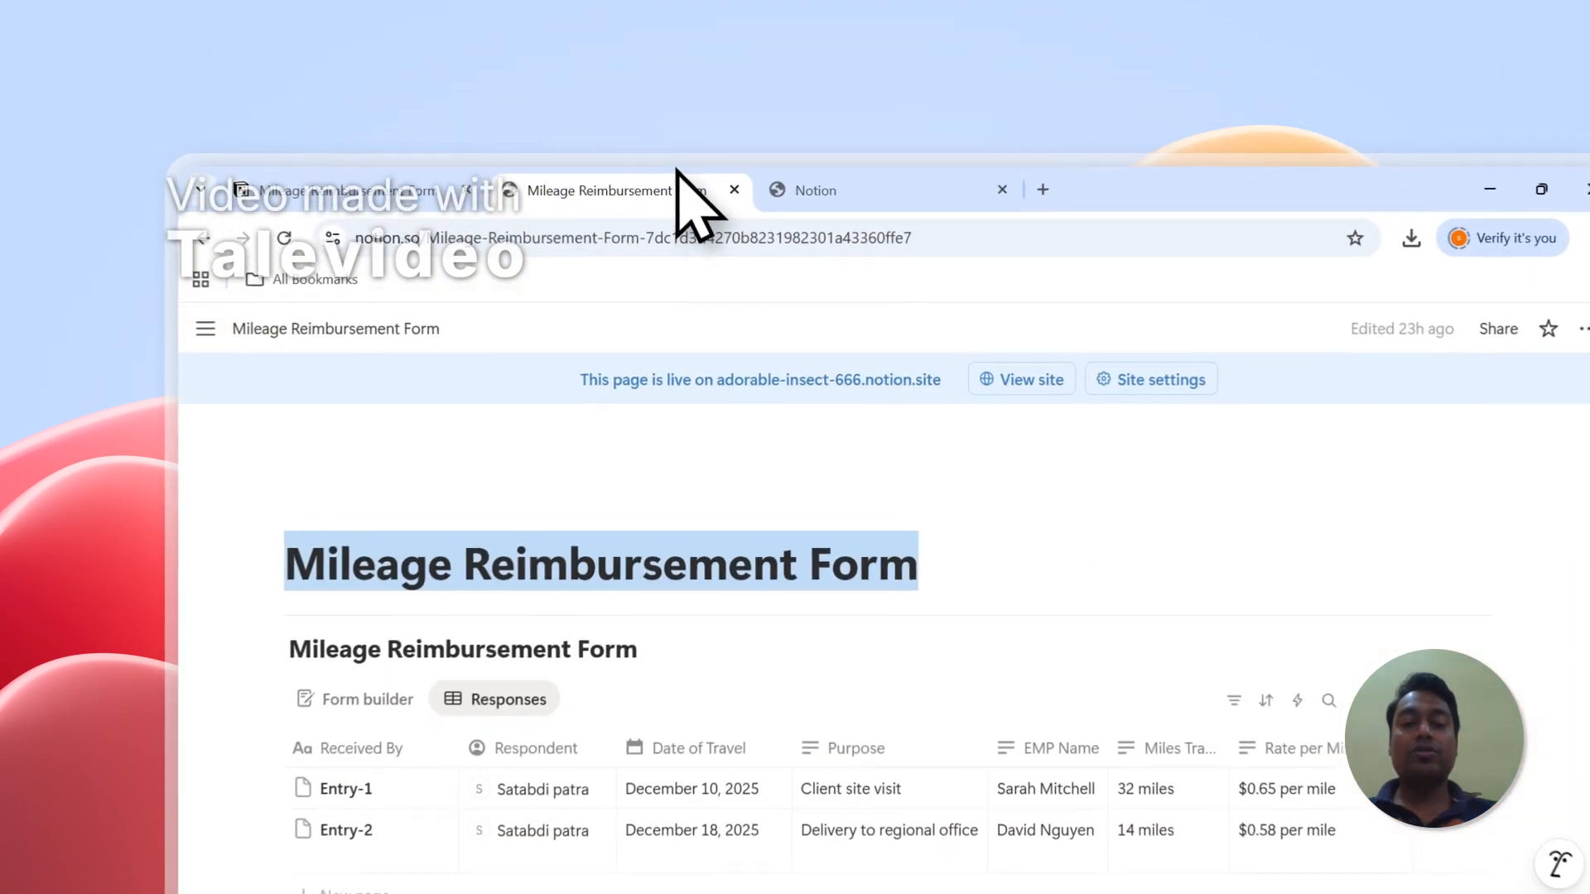
{"action": "scroll", "coordinate": [700, 439], "scroll_direction": "down", "scroll_amount": 1}
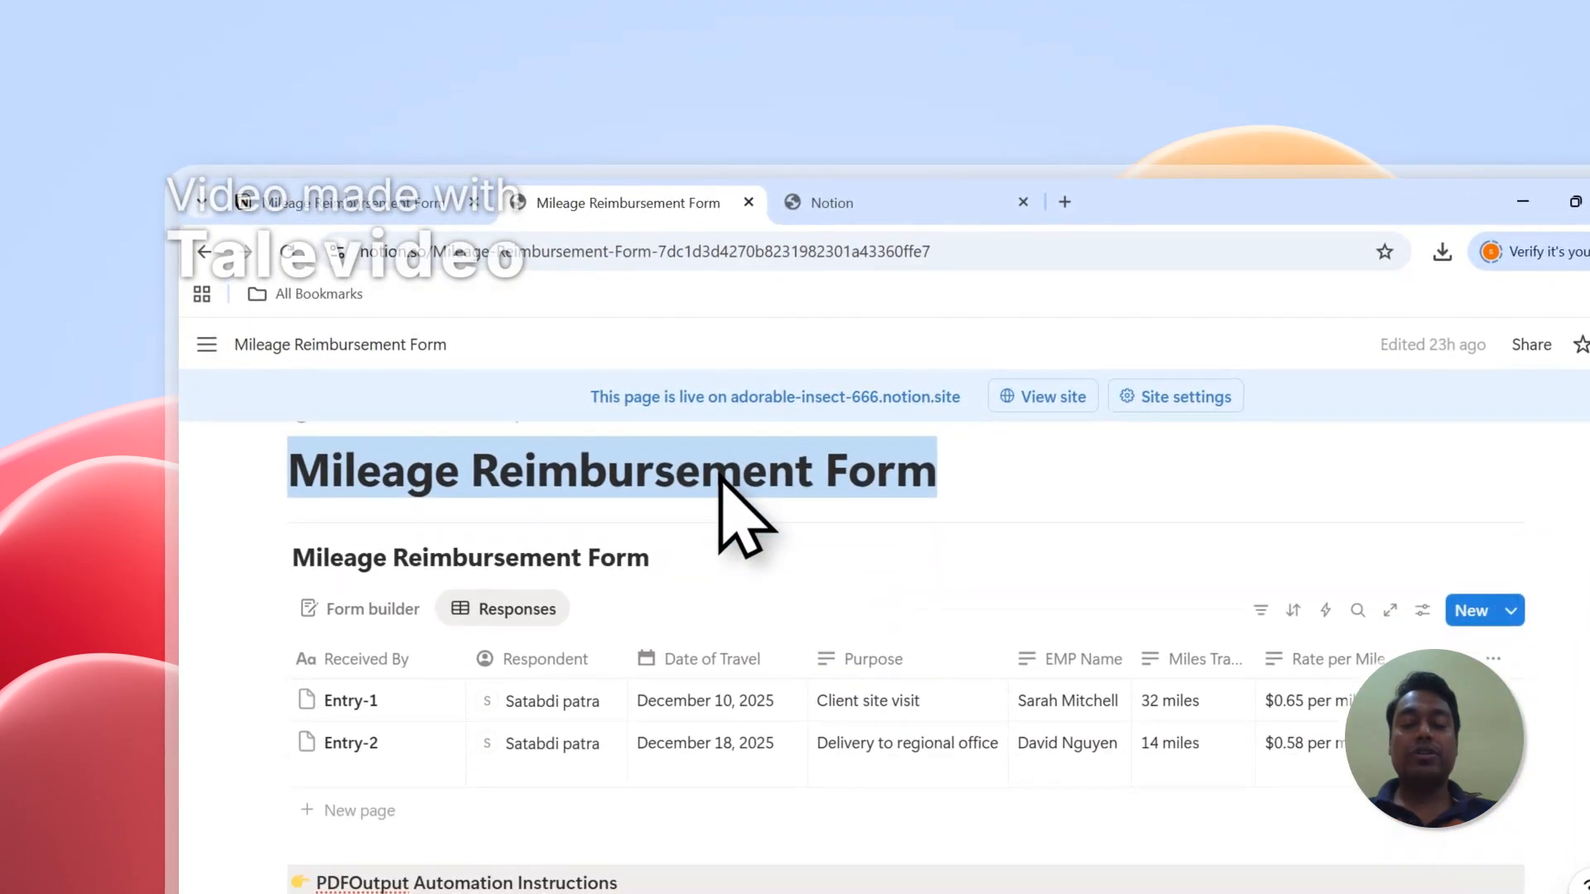
{"action": "scroll", "coordinate": [717, 460], "scroll_direction": "up", "scroll_amount": 1}
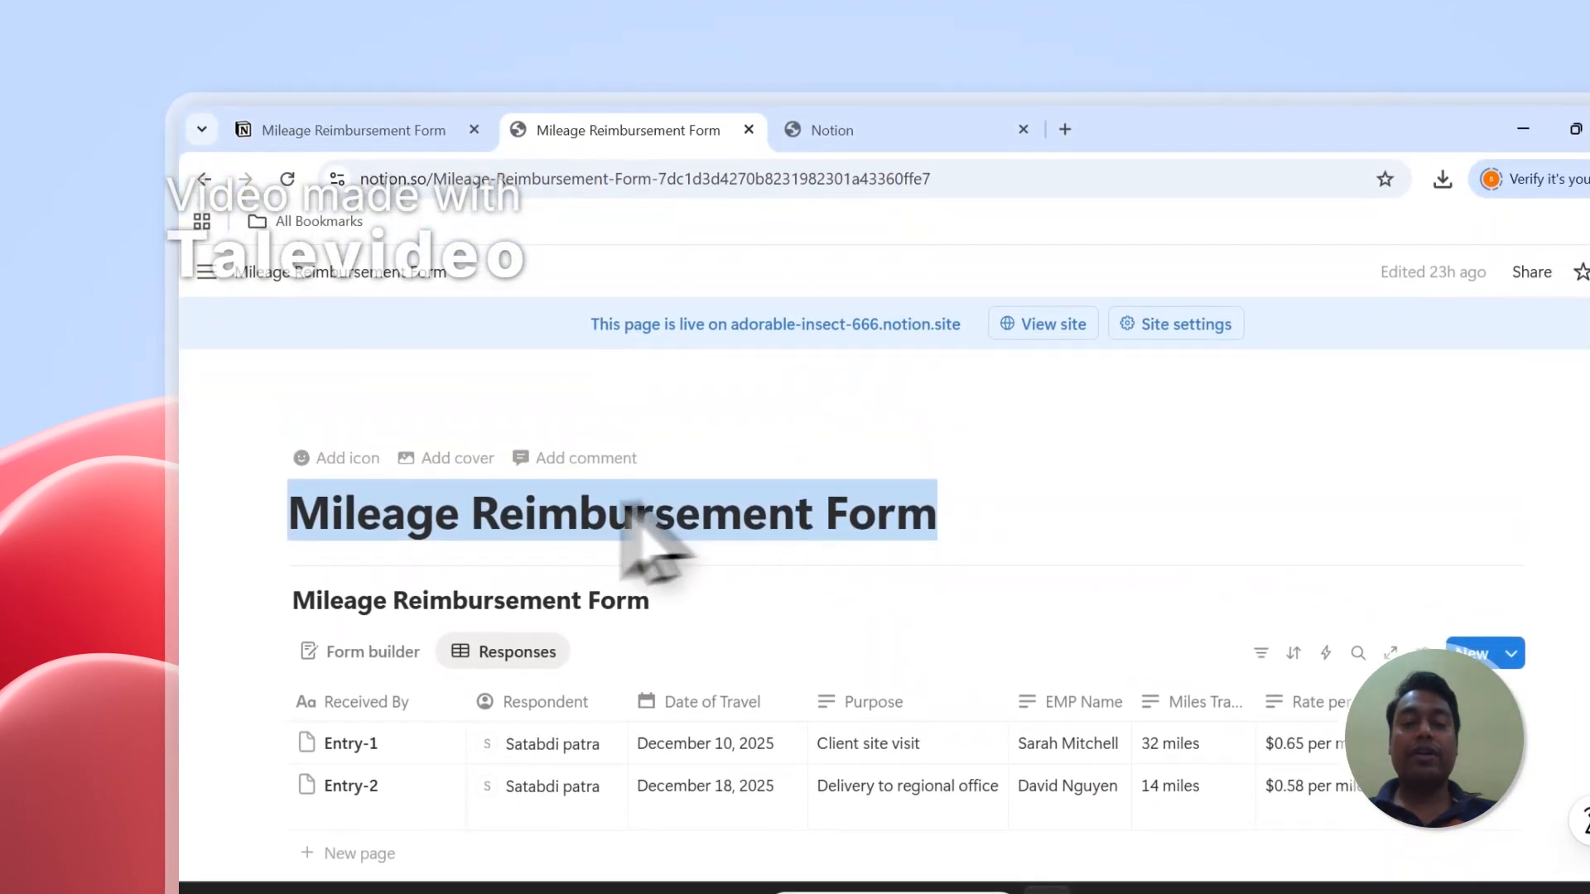
{"action": "left_click", "coordinate": [626, 505]}
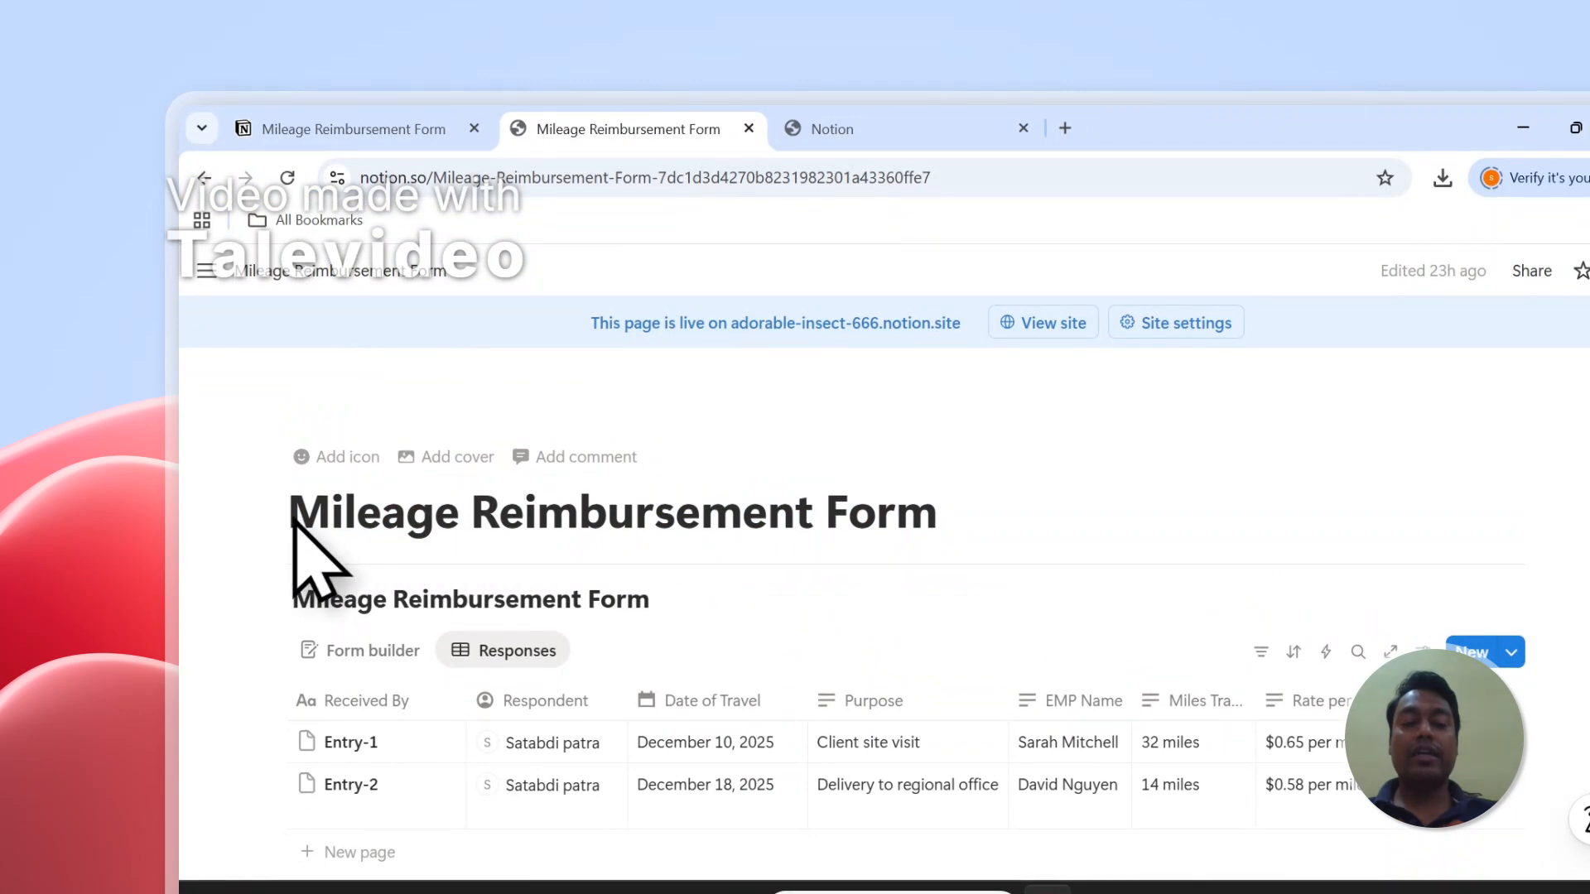
{"action": "left_click_drag", "start_coordinate": [294, 521], "coordinate": [926, 537]}
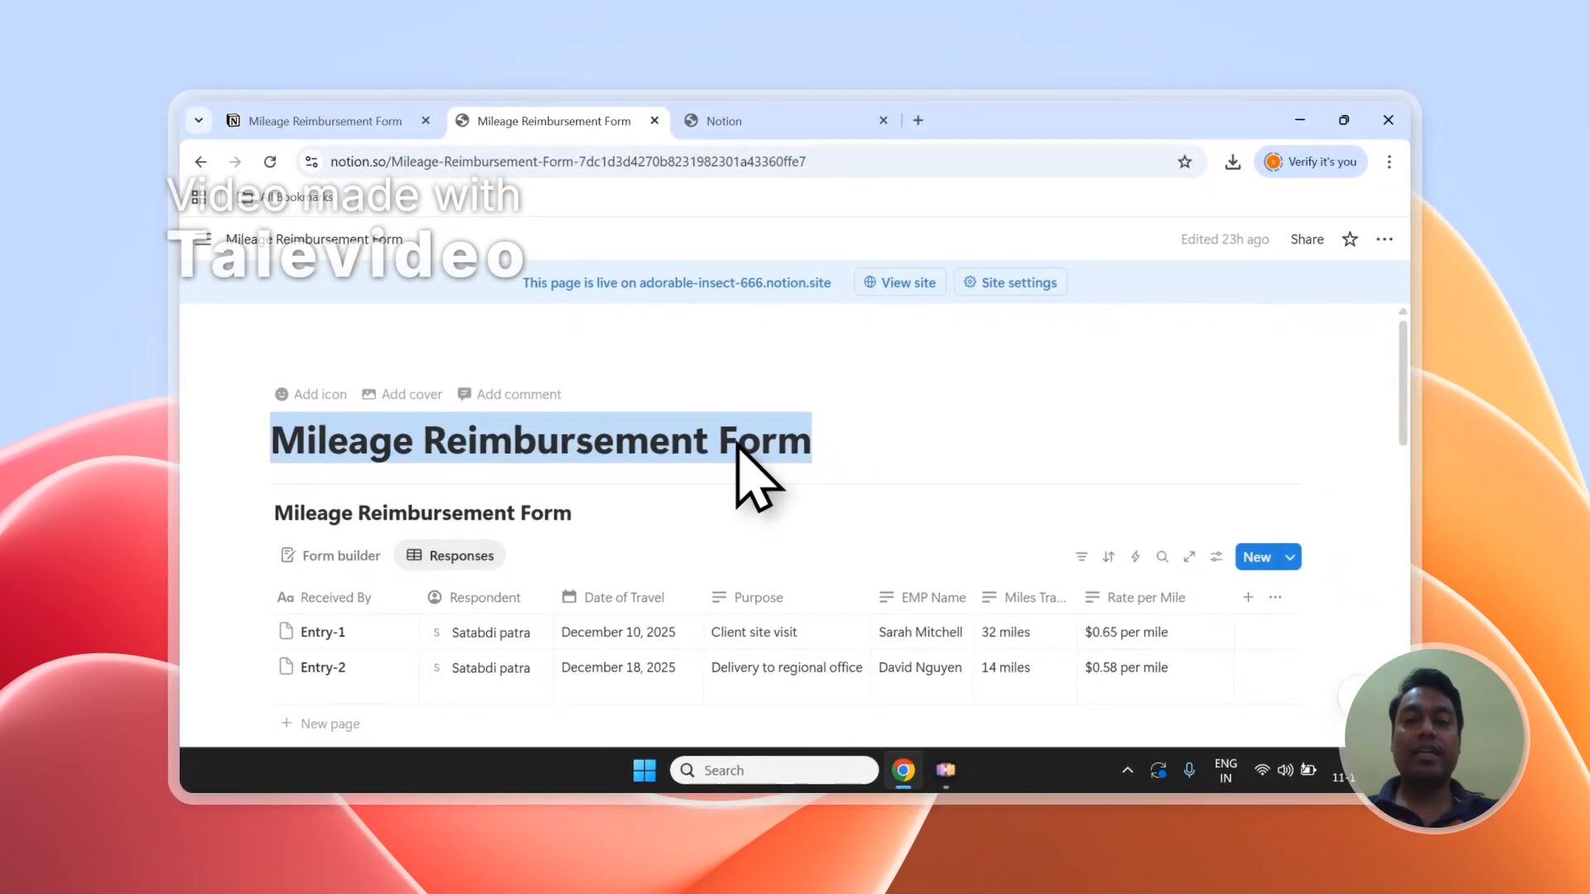
Step: Return to the Notion authorization page and grant PDFOutput access to the Notion pages
{"action": "left_click", "coordinate": [746, 121]}
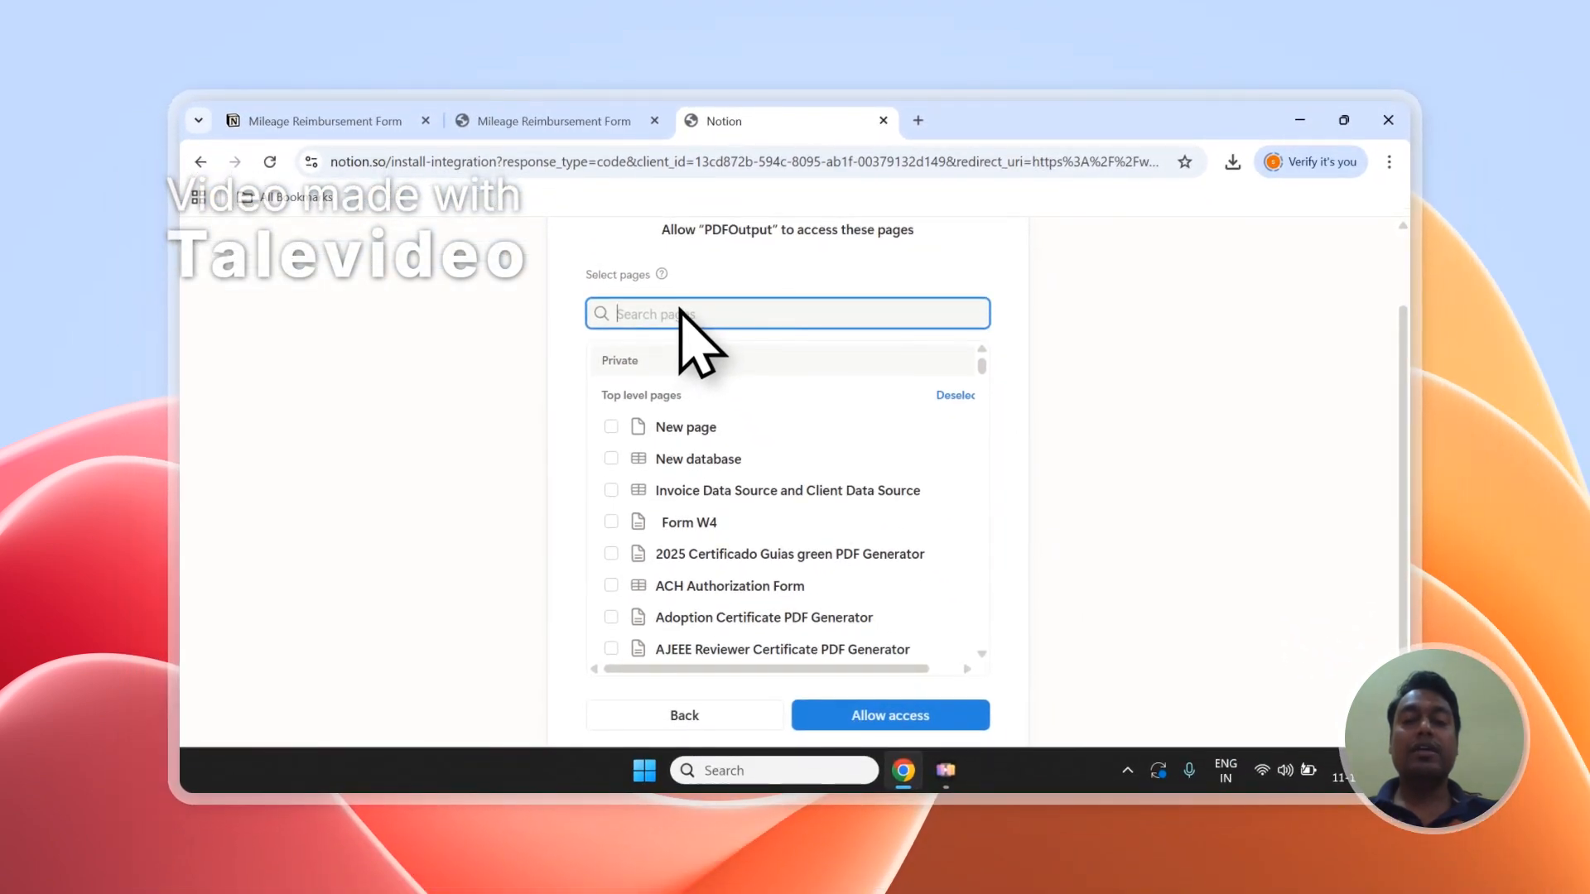
{"action": "scroll", "coordinate": [681, 309], "scroll_direction": "up", "scroll_amount": 2}
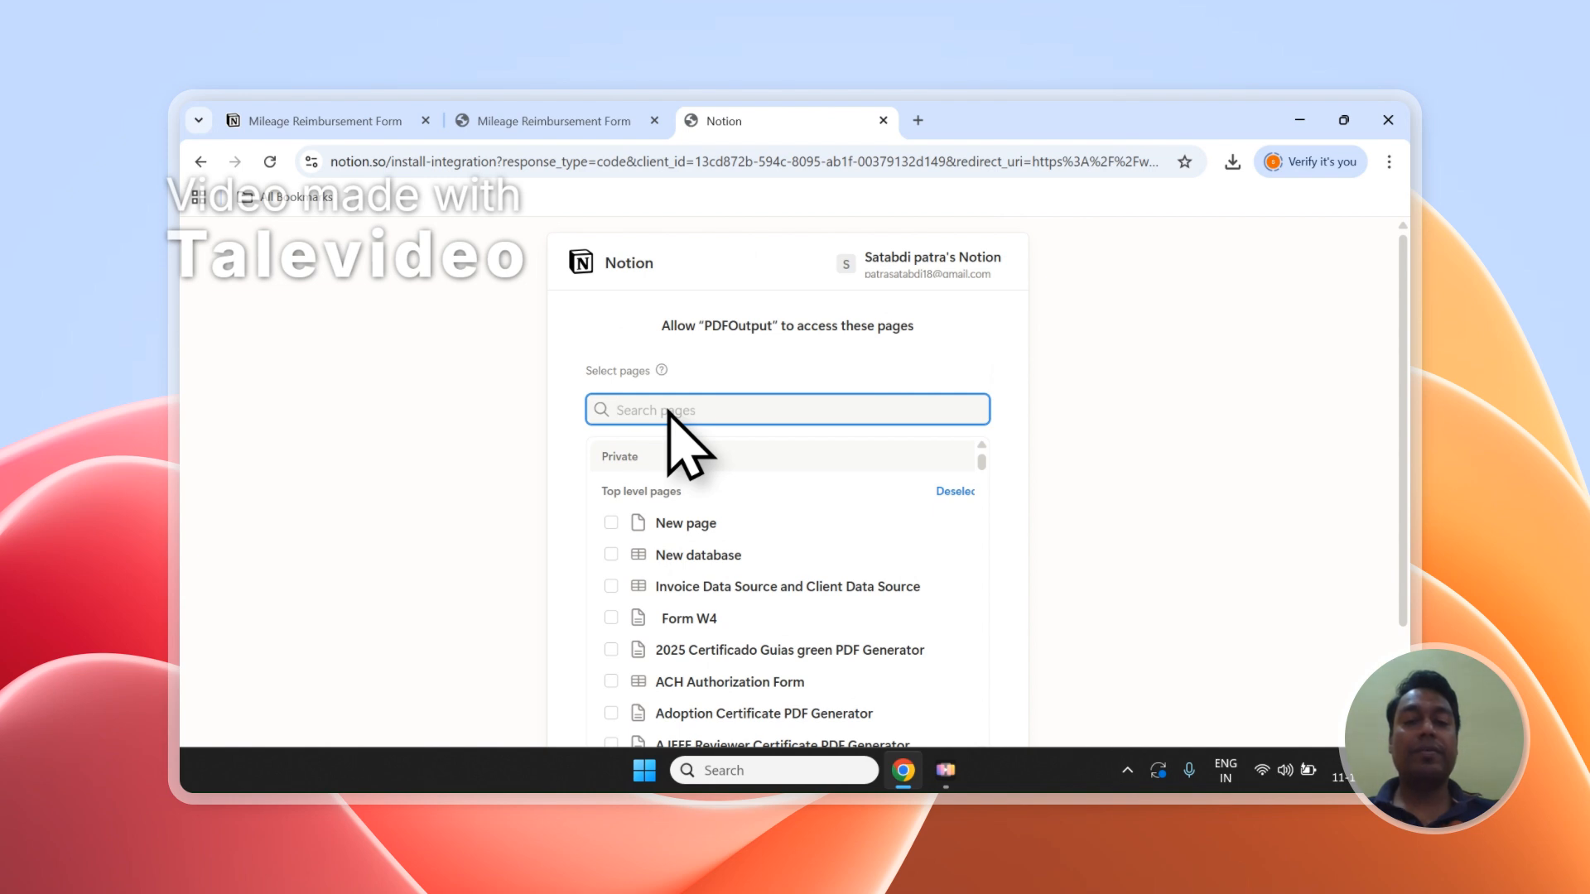
{"action": "scroll", "coordinate": [795, 464], "scroll_direction": "down", "scroll_amount": 2}
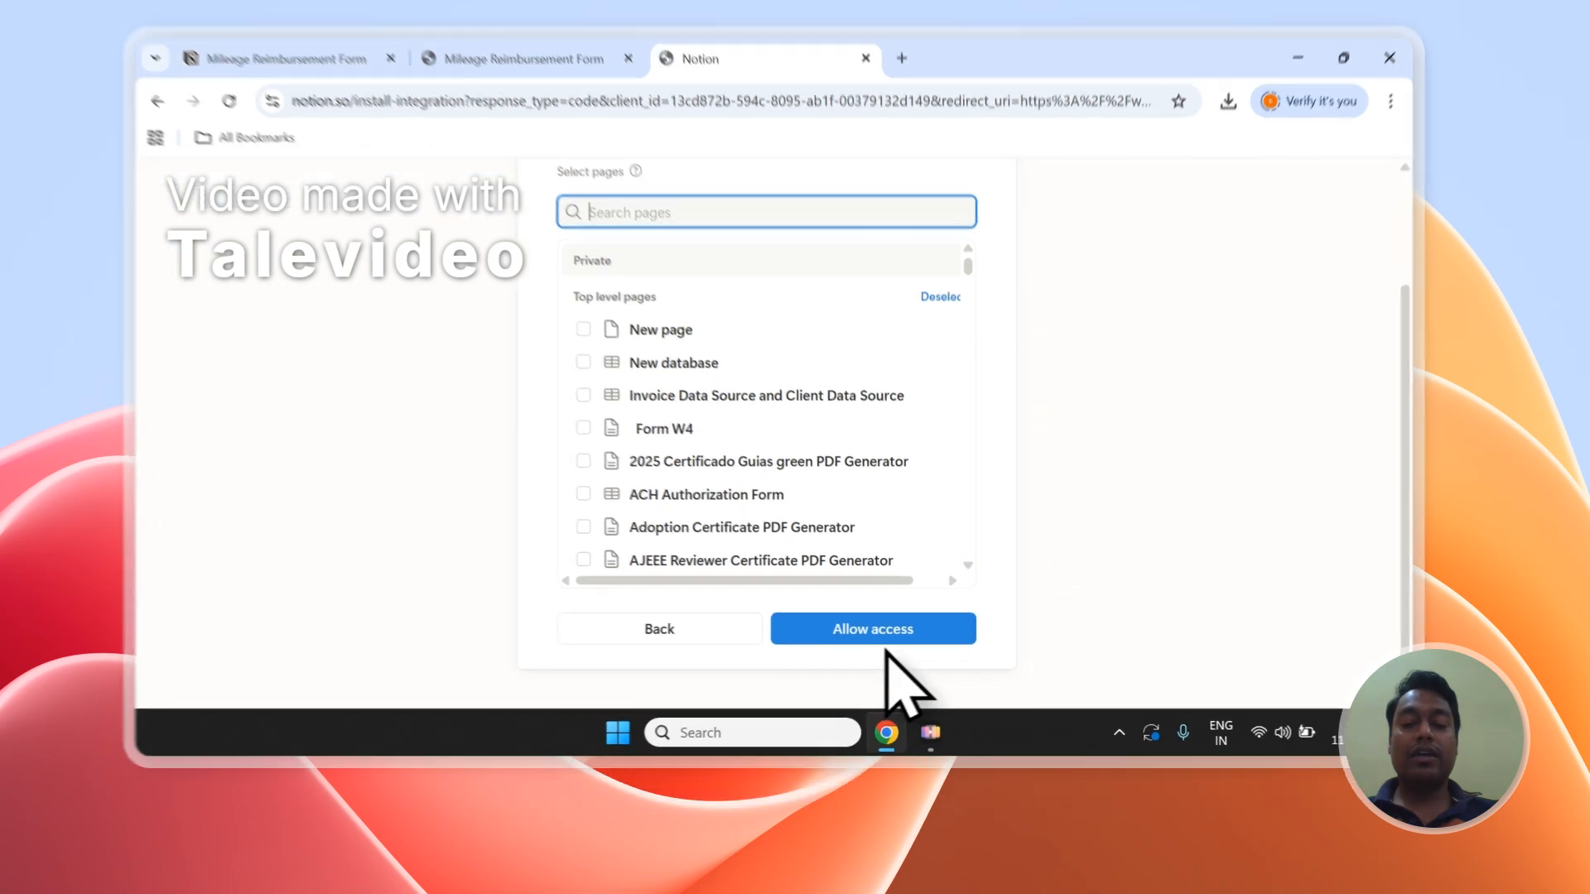
{"action": "left_click", "coordinate": [894, 677]}
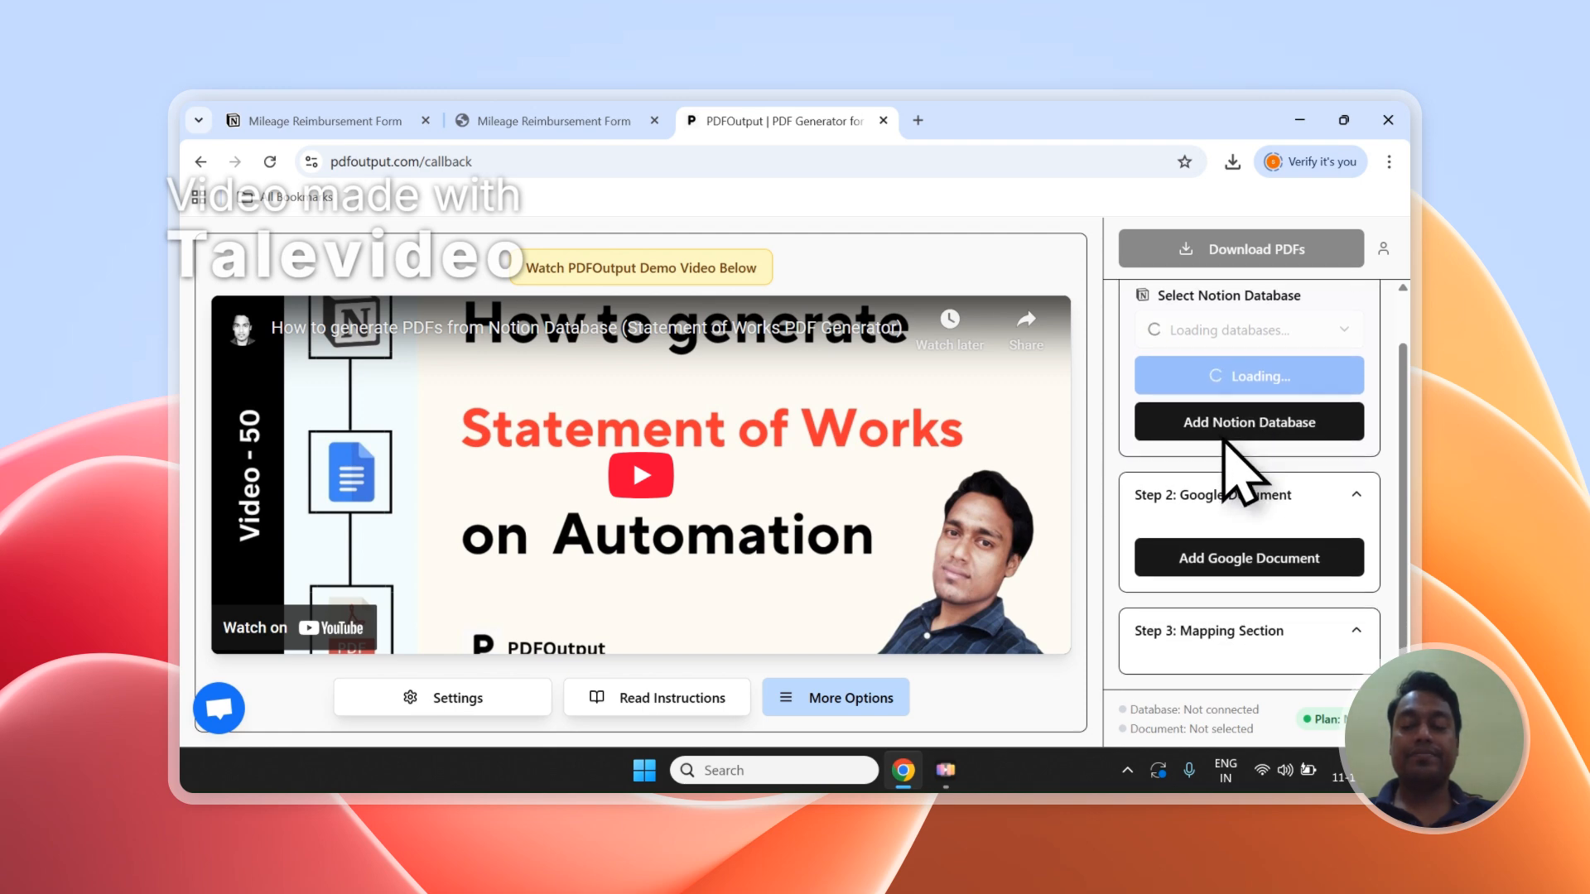
Step: Reload the PDFOutput page, select Mileage Reimbursement Form as the Notion database, and look over its properties in the mapping section
{"action": "scroll", "coordinate": [1240, 468], "scroll_direction": "down", "scroll_amount": 1}
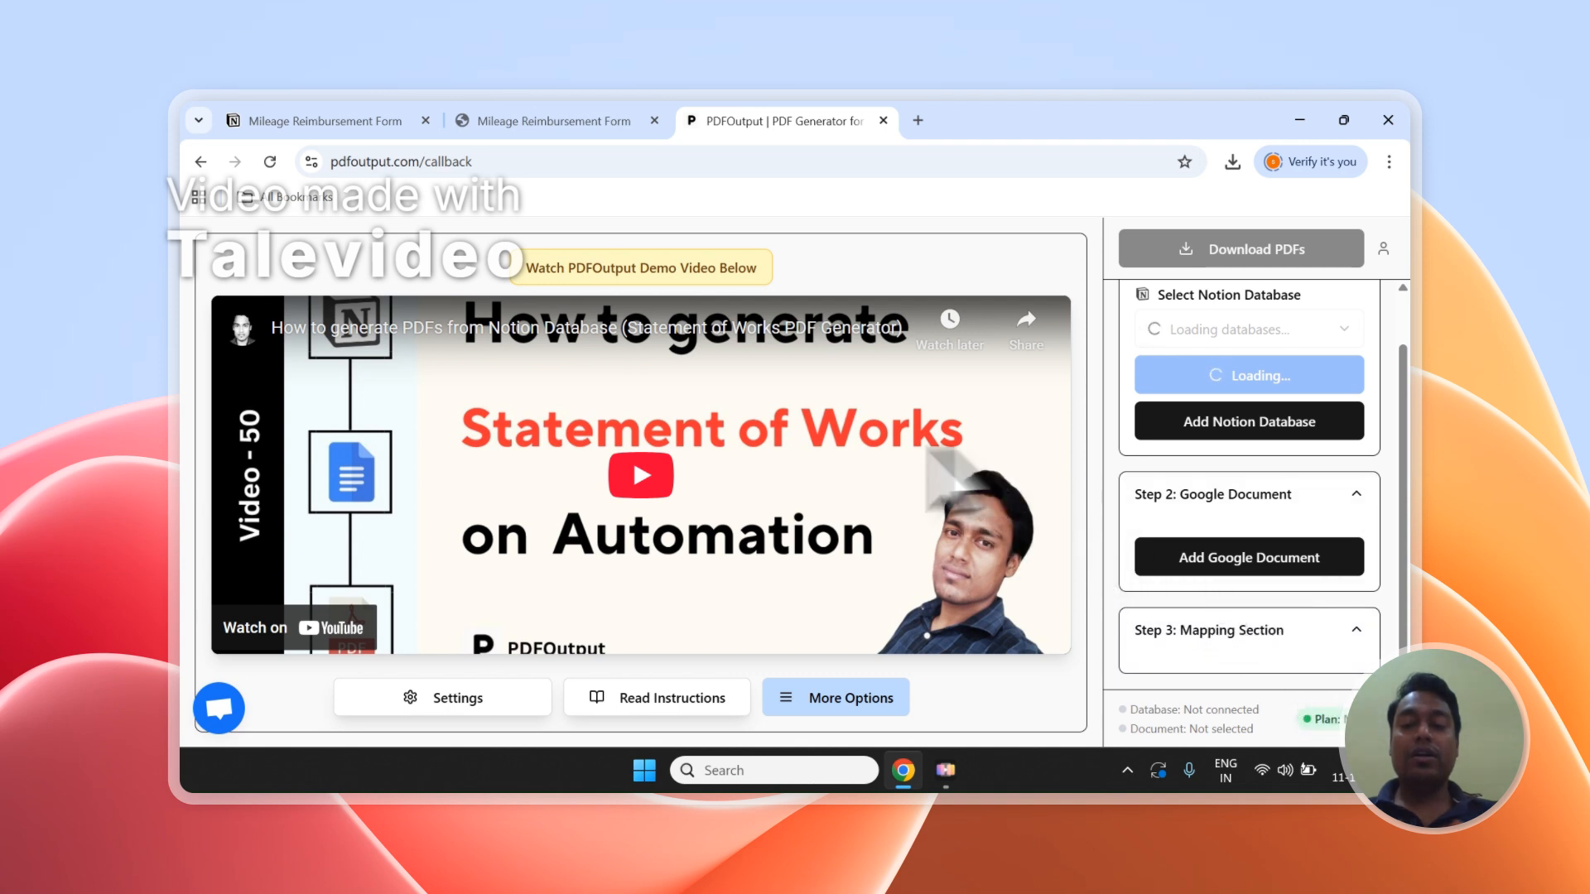
{"action": "scroll", "coordinate": [1350, 438], "scroll_direction": "up", "scroll_amount": 1}
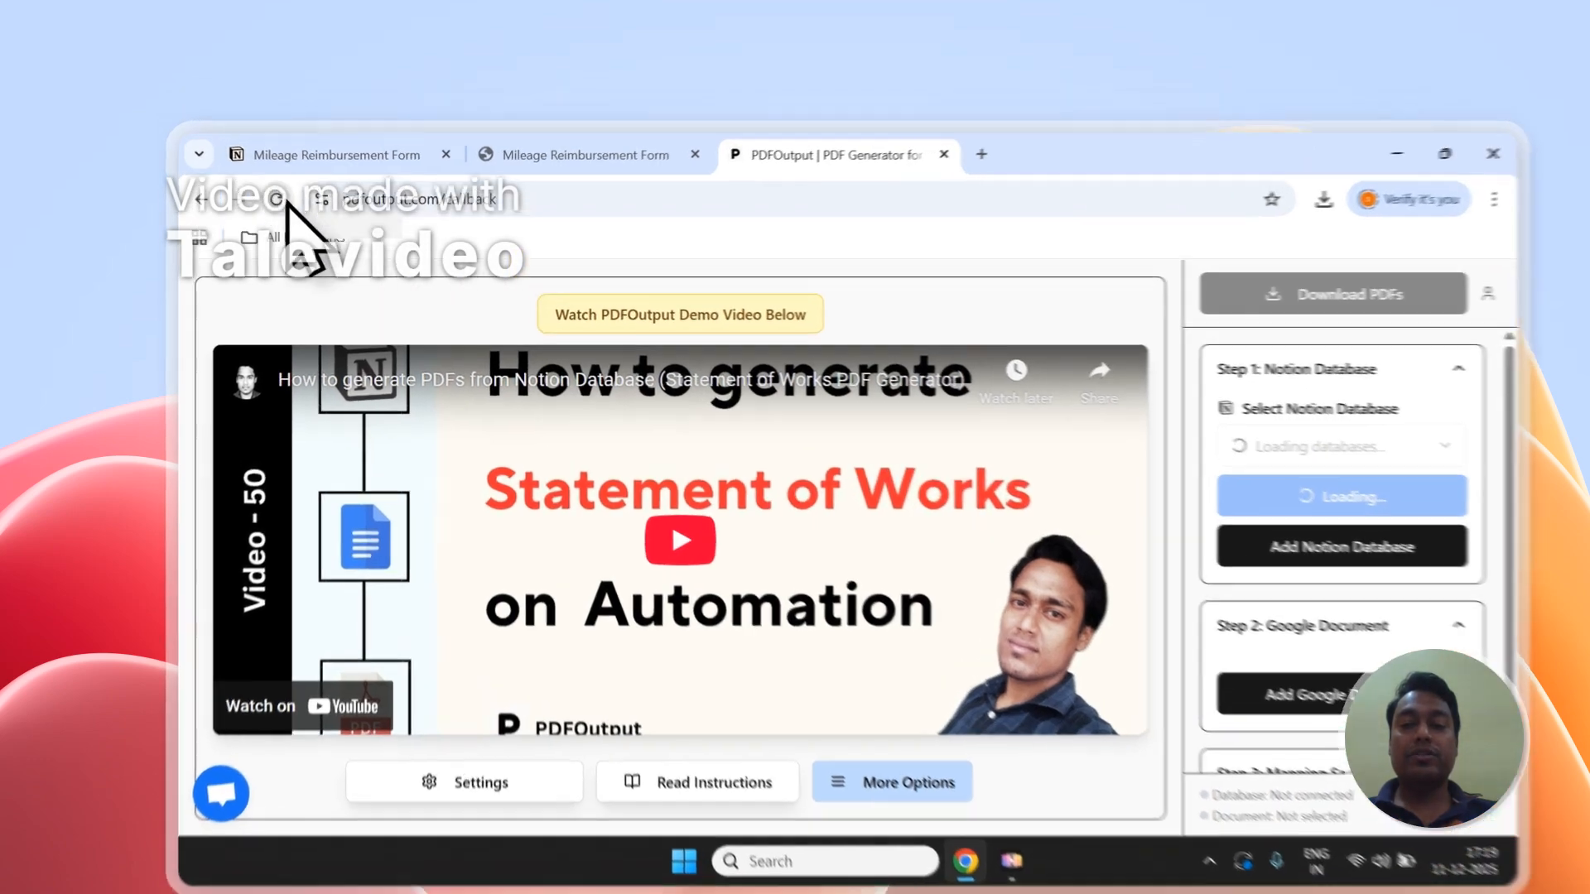
{"action": "left_click", "coordinate": [279, 200]}
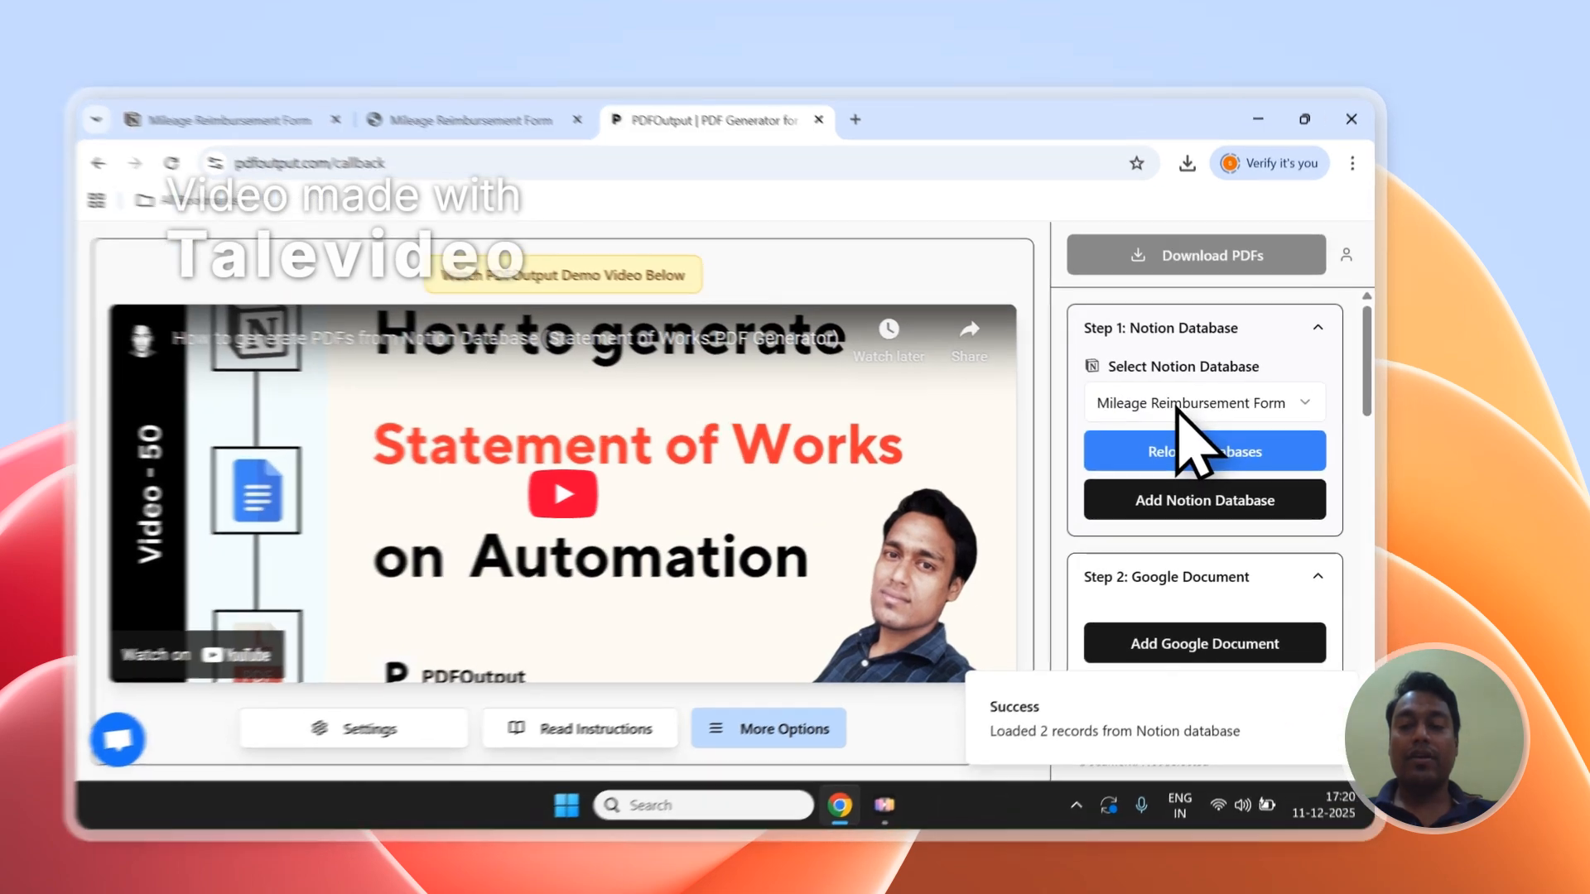
{"action": "left_click", "coordinate": [1226, 389]}
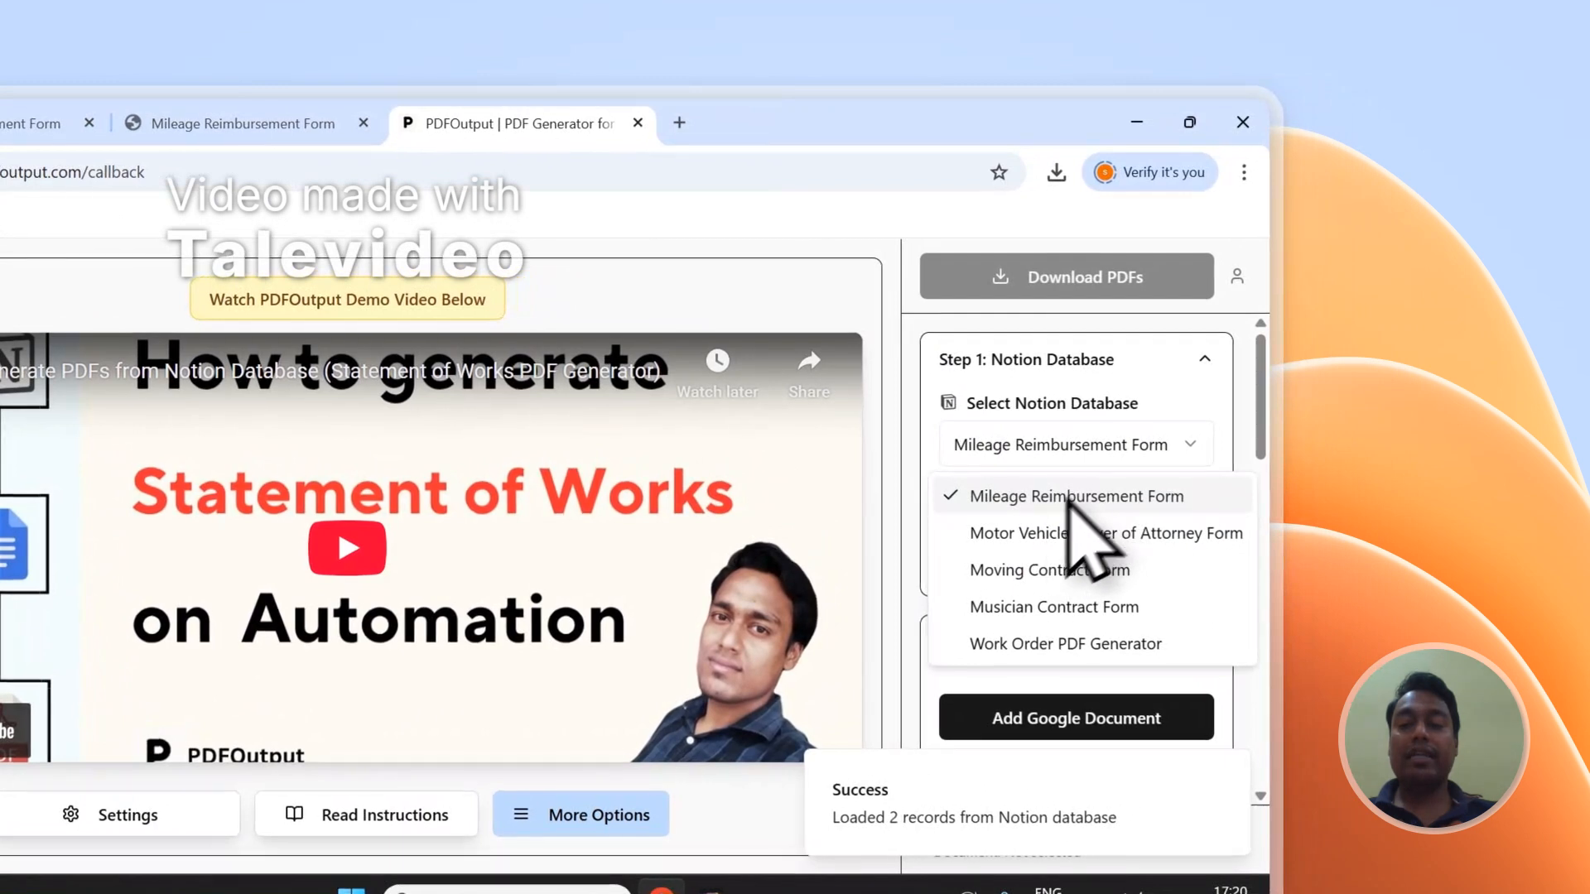
{"action": "left_click", "coordinate": [1106, 497]}
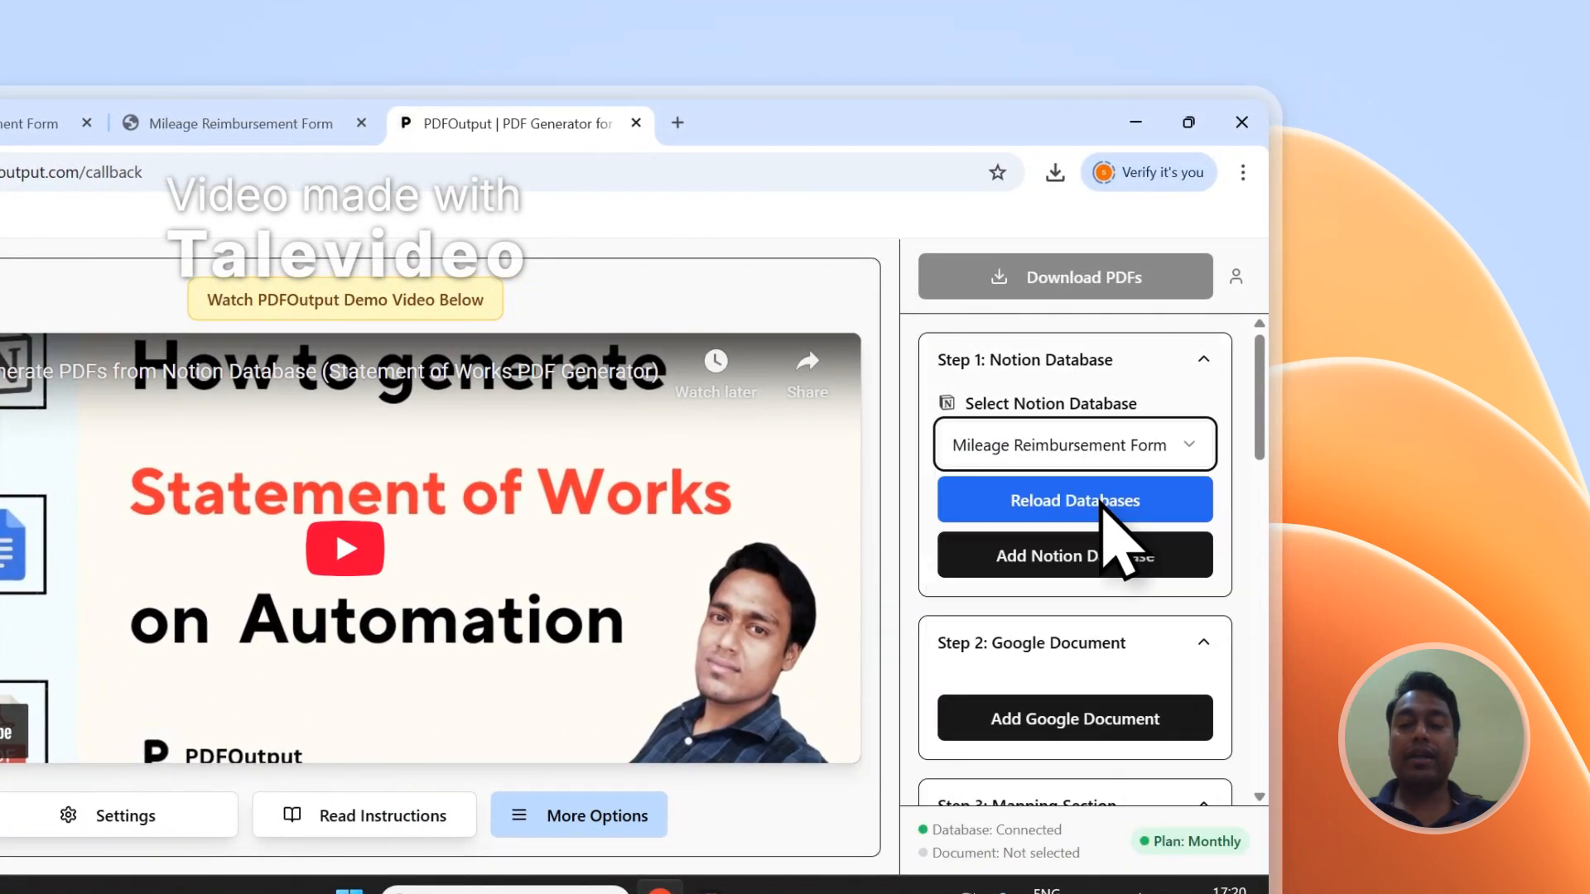
{"action": "scroll", "coordinate": [1250, 398], "scroll_direction": "down", "scroll_amount": 2}
{"action": "scroll", "coordinate": [1261, 383], "scroll_direction": "down", "scroll_amount": 10}
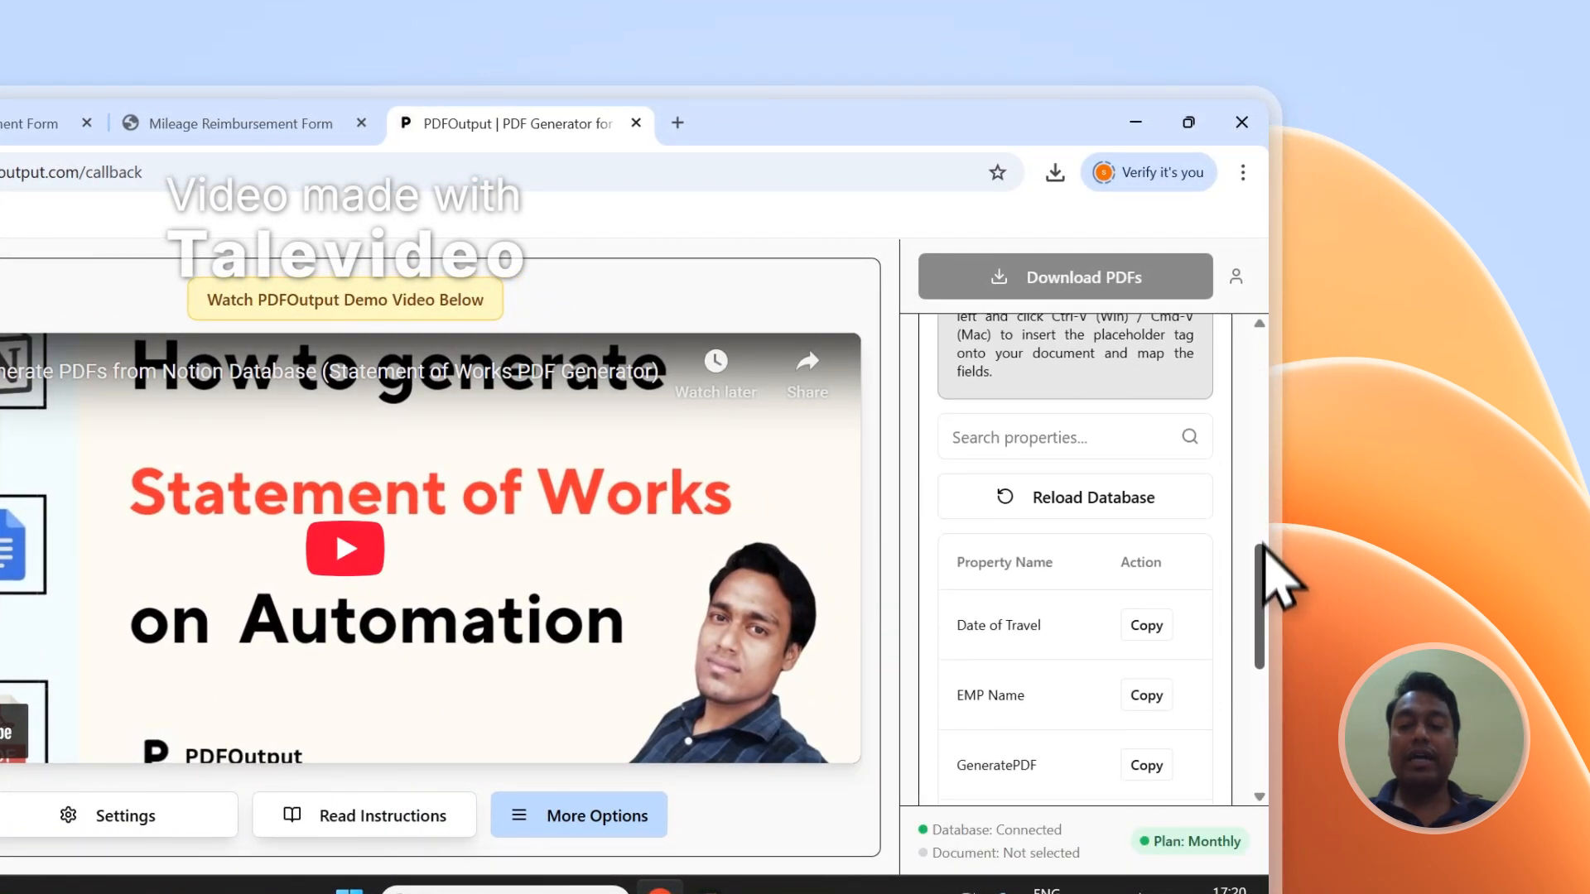
{"action": "scroll", "coordinate": [1155, 563], "scroll_direction": "down", "scroll_amount": 4}
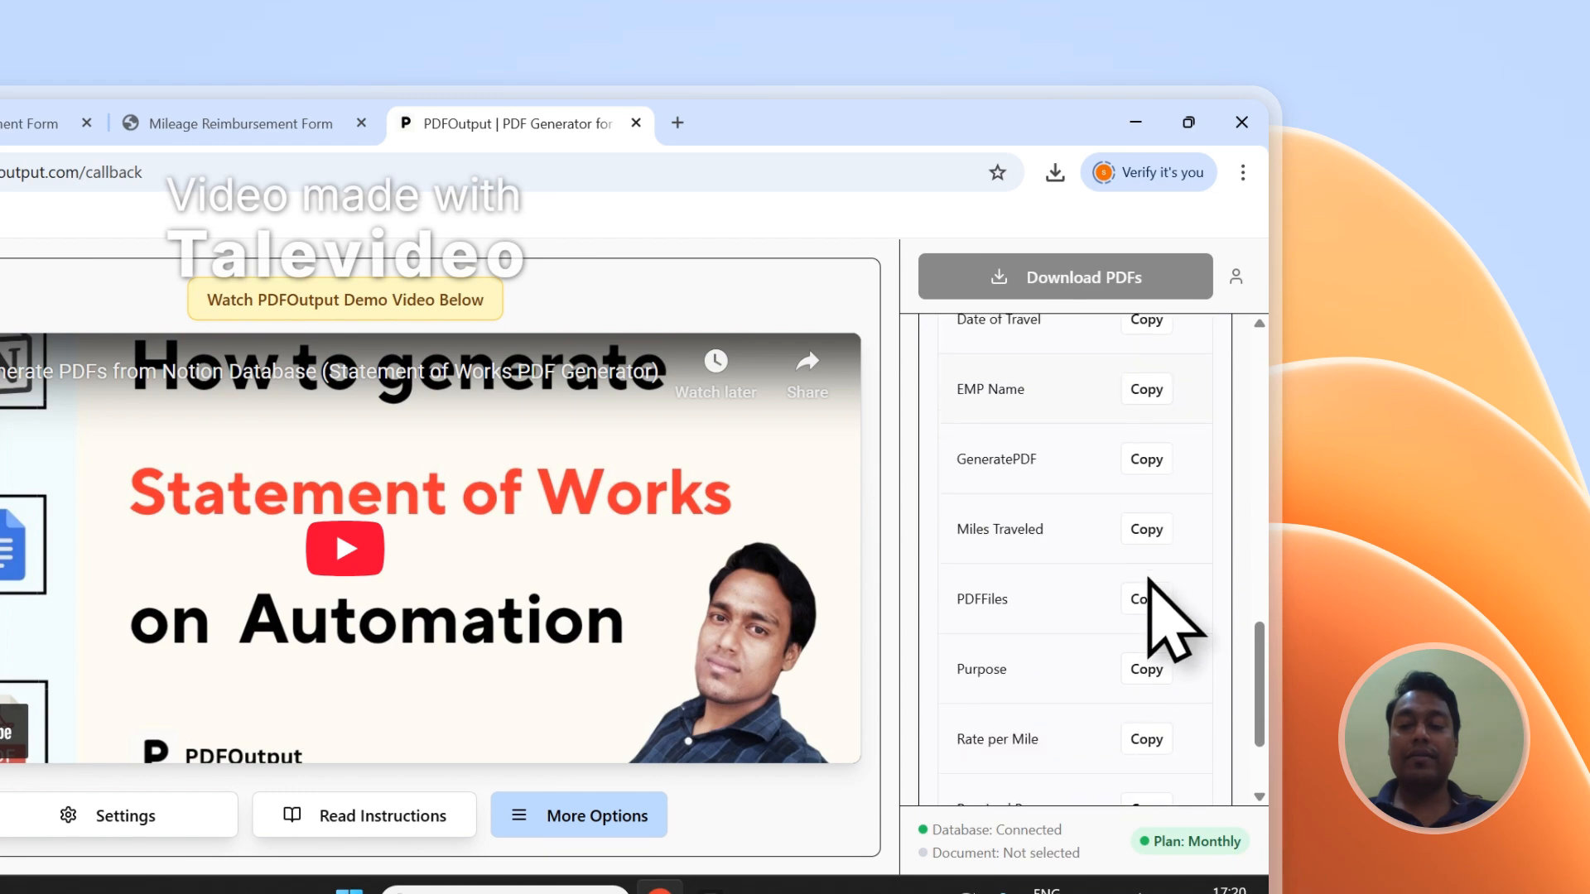
{"action": "scroll", "coordinate": [1317, 576], "scroll_direction": "up", "scroll_amount": 12}
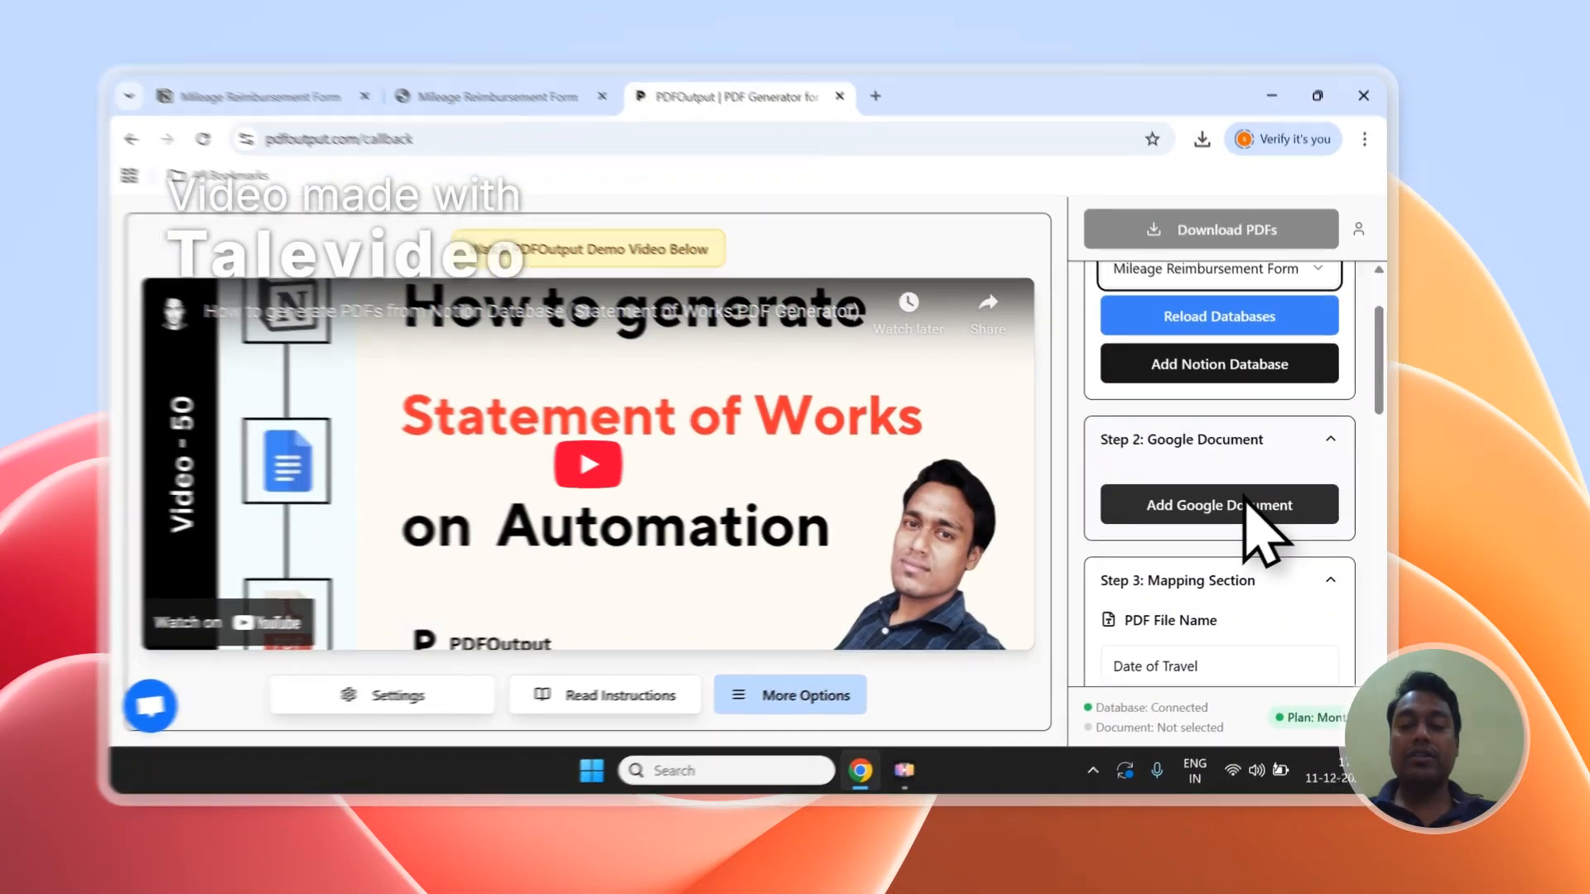
{"action": "left_click", "coordinate": [1245, 505]}
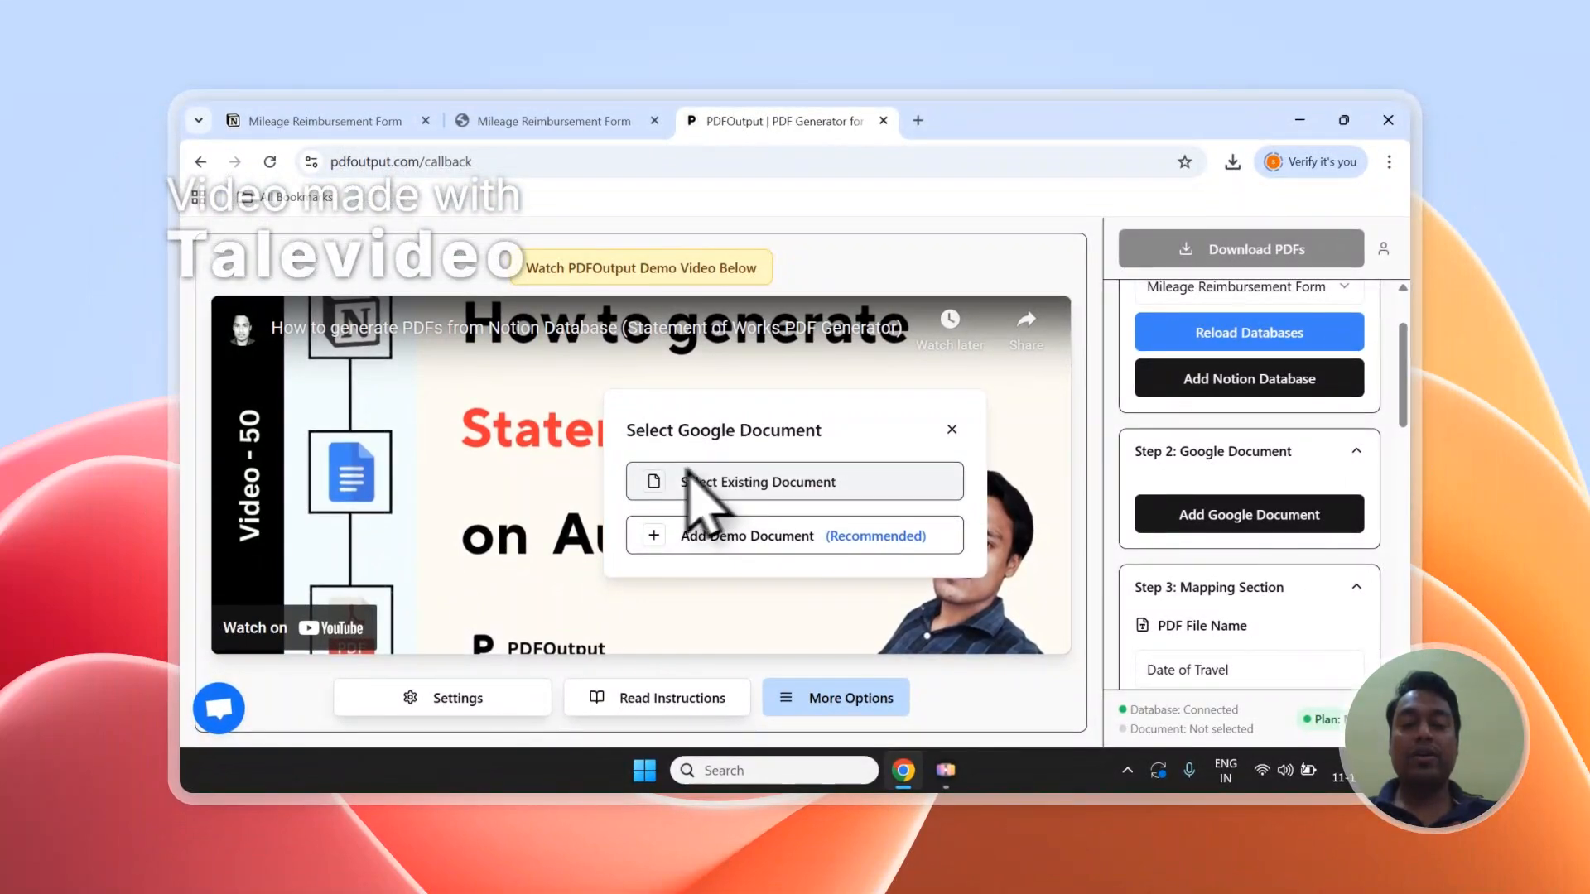
{"action": "left_click", "coordinate": [732, 485]}
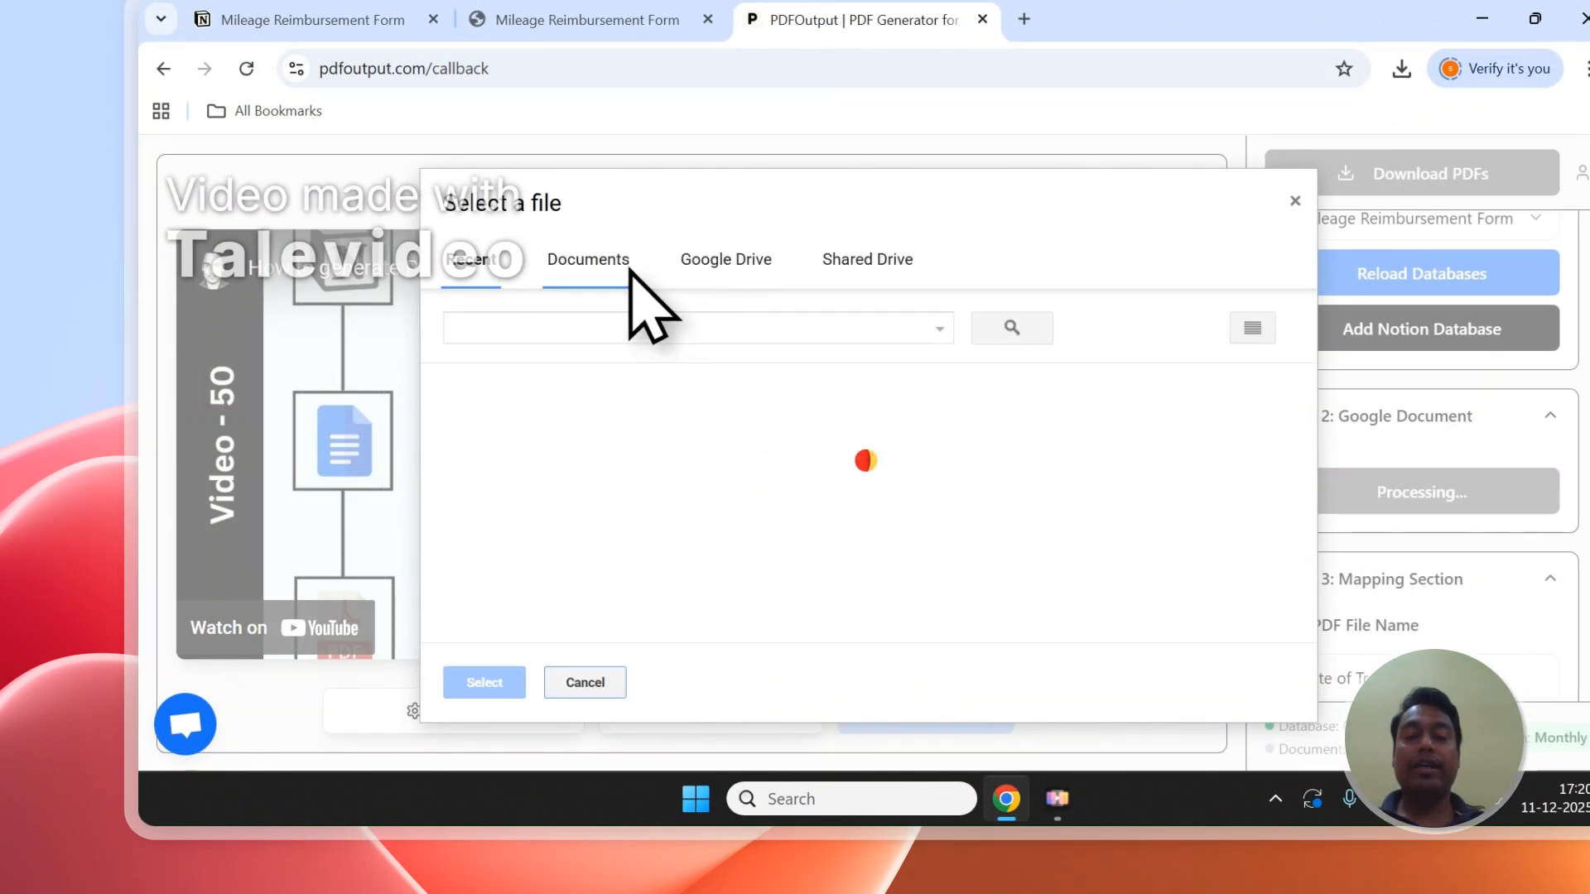
{"action": "left_click", "coordinate": [628, 271]}
{"action": "scroll", "coordinate": [823, 533], "scroll_direction": "down", "scroll_amount": 5}
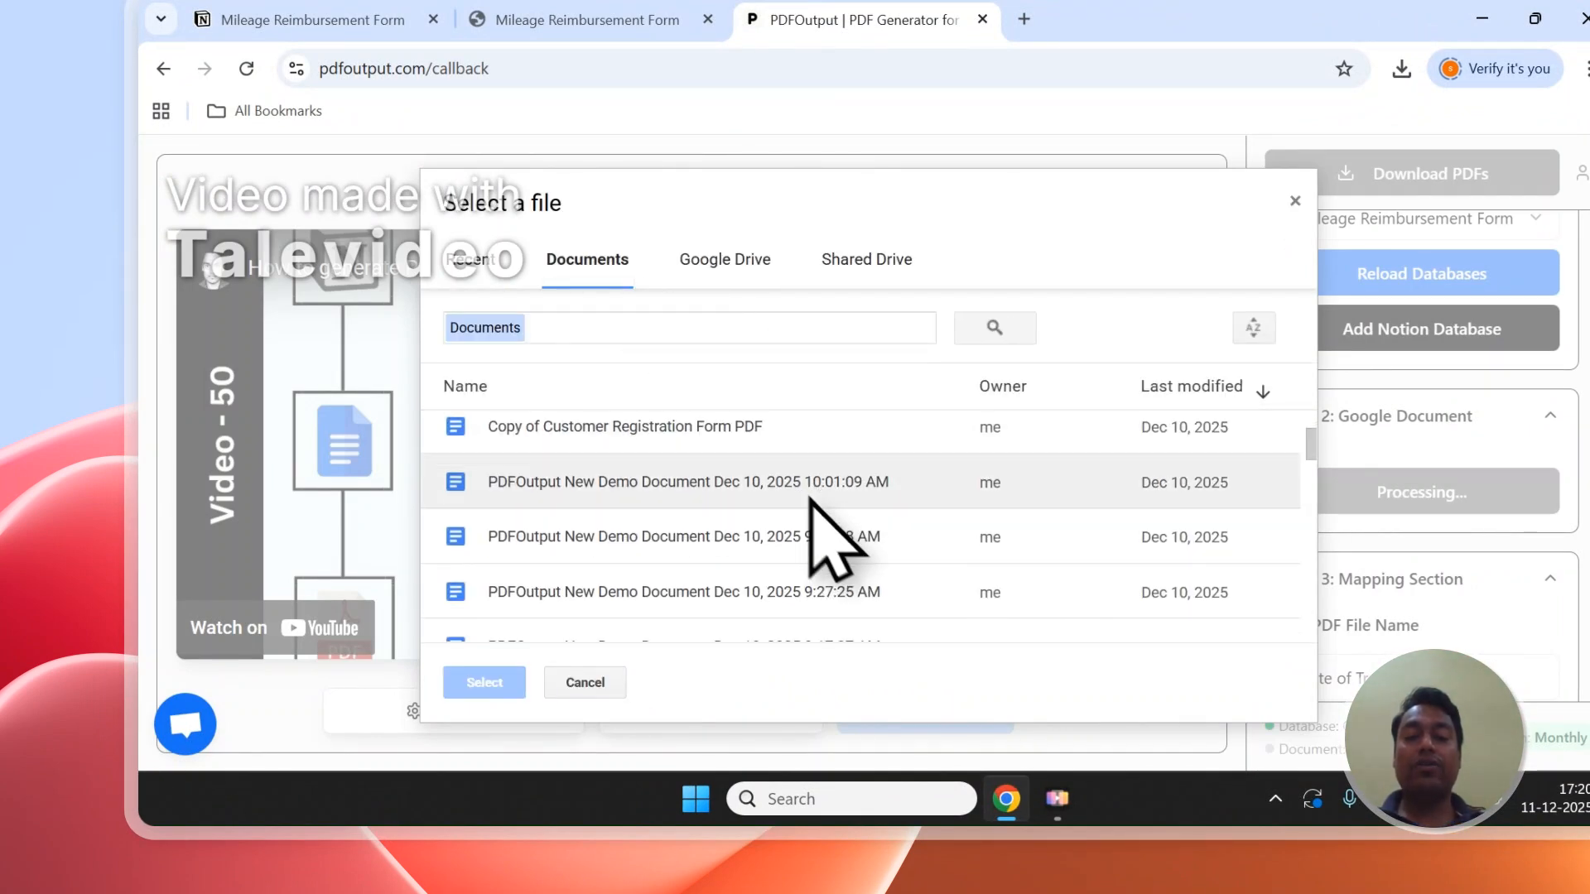
{"action": "scroll", "coordinate": [799, 489], "scroll_direction": "up", "scroll_amount": 5}
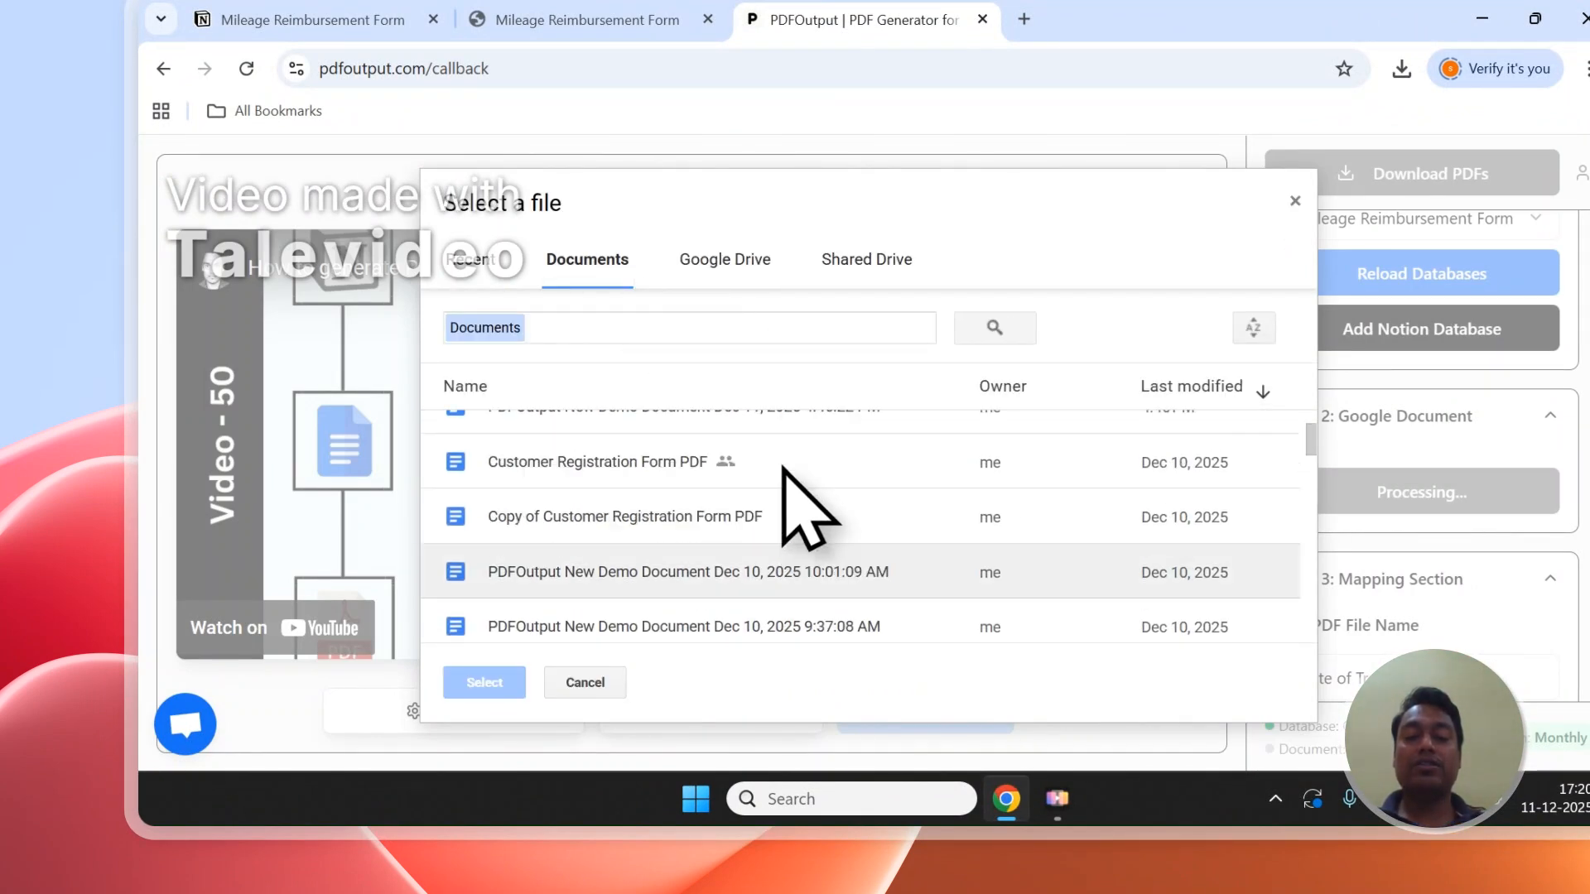
{"action": "left_click", "coordinate": [1295, 201]}
Step: Add a demo Google document as the template and delete its introductory text above the Placeholders heading
{"action": "left_click", "coordinate": [1421, 492]}
{"action": "left_click", "coordinate": [835, 534]}
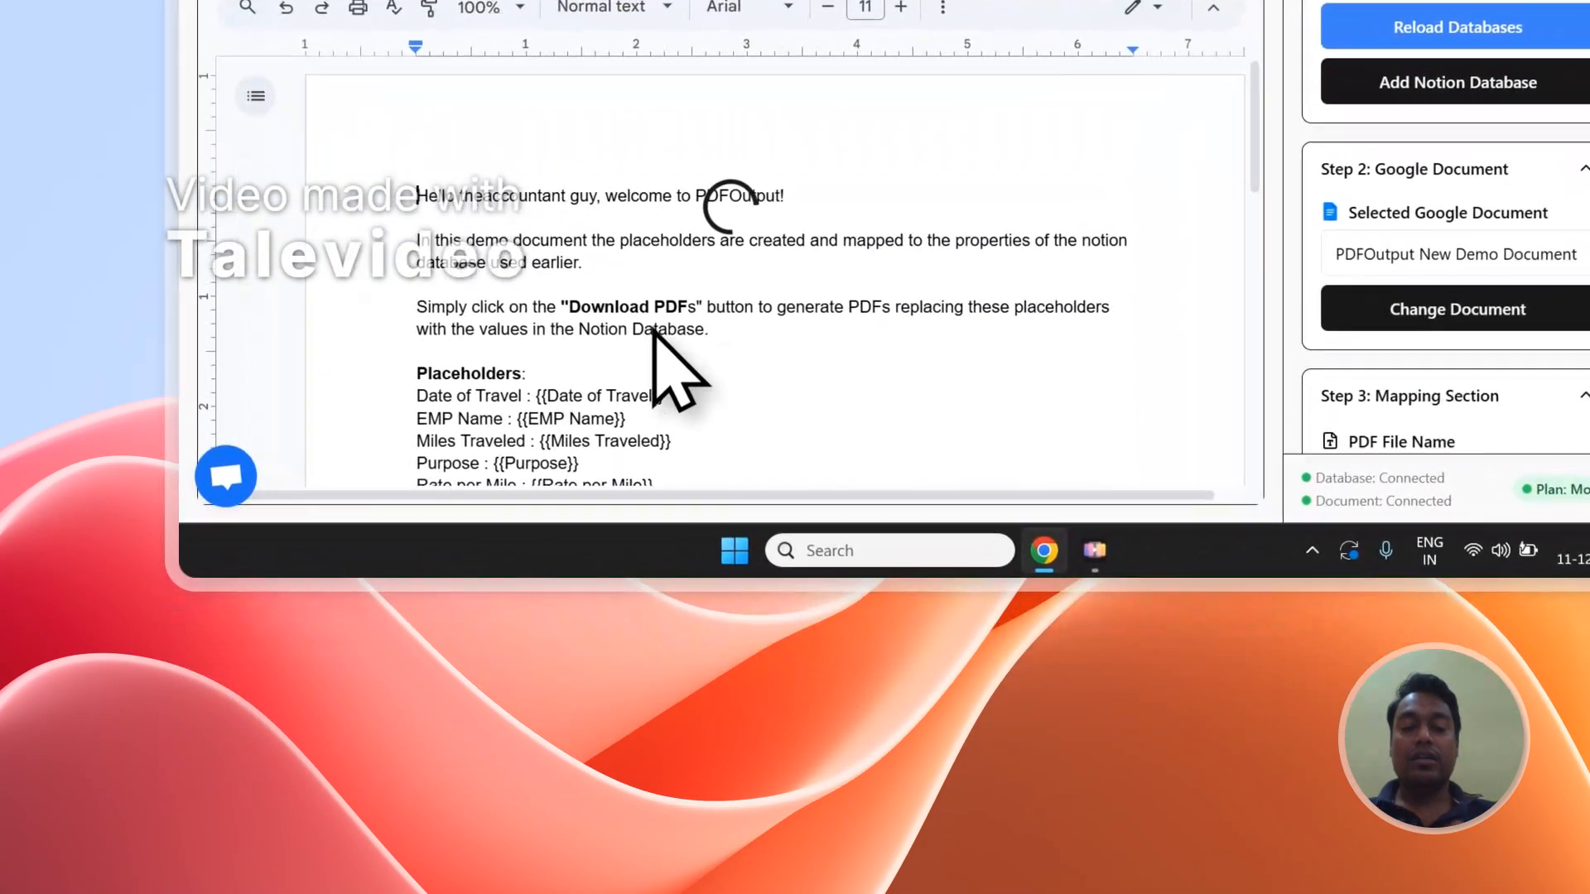
{"action": "left_click_drag", "start_coordinate": [604, 586], "coordinate": [633, 587]}
{"action": "left_click_drag", "start_coordinate": [722, 326], "coordinate": [503, 234]}
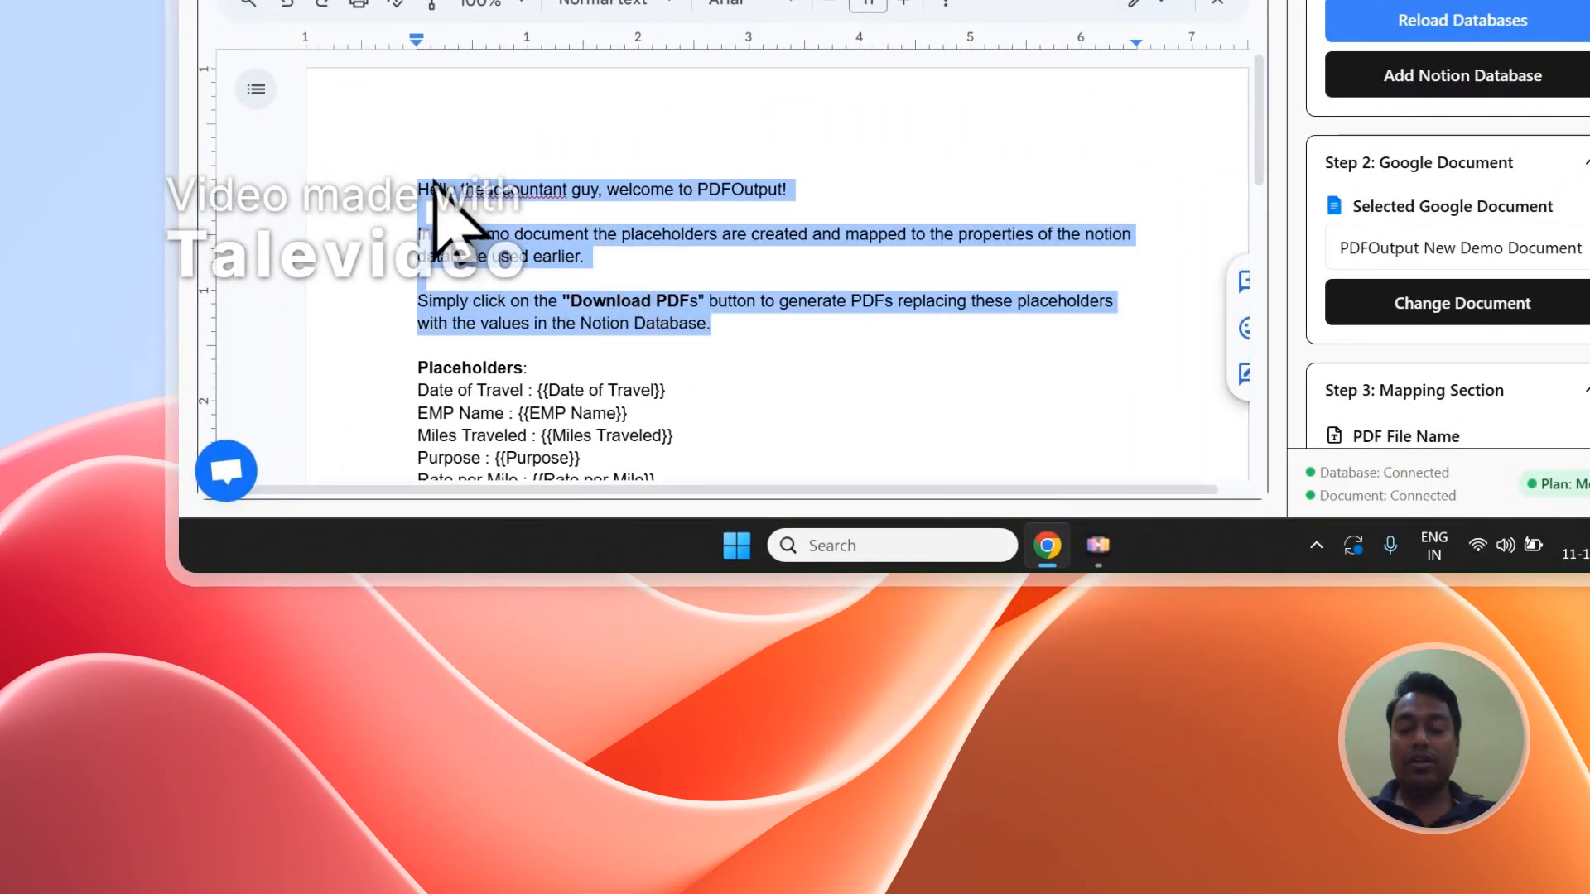
{"action": "key", "text": "BackSpace"}
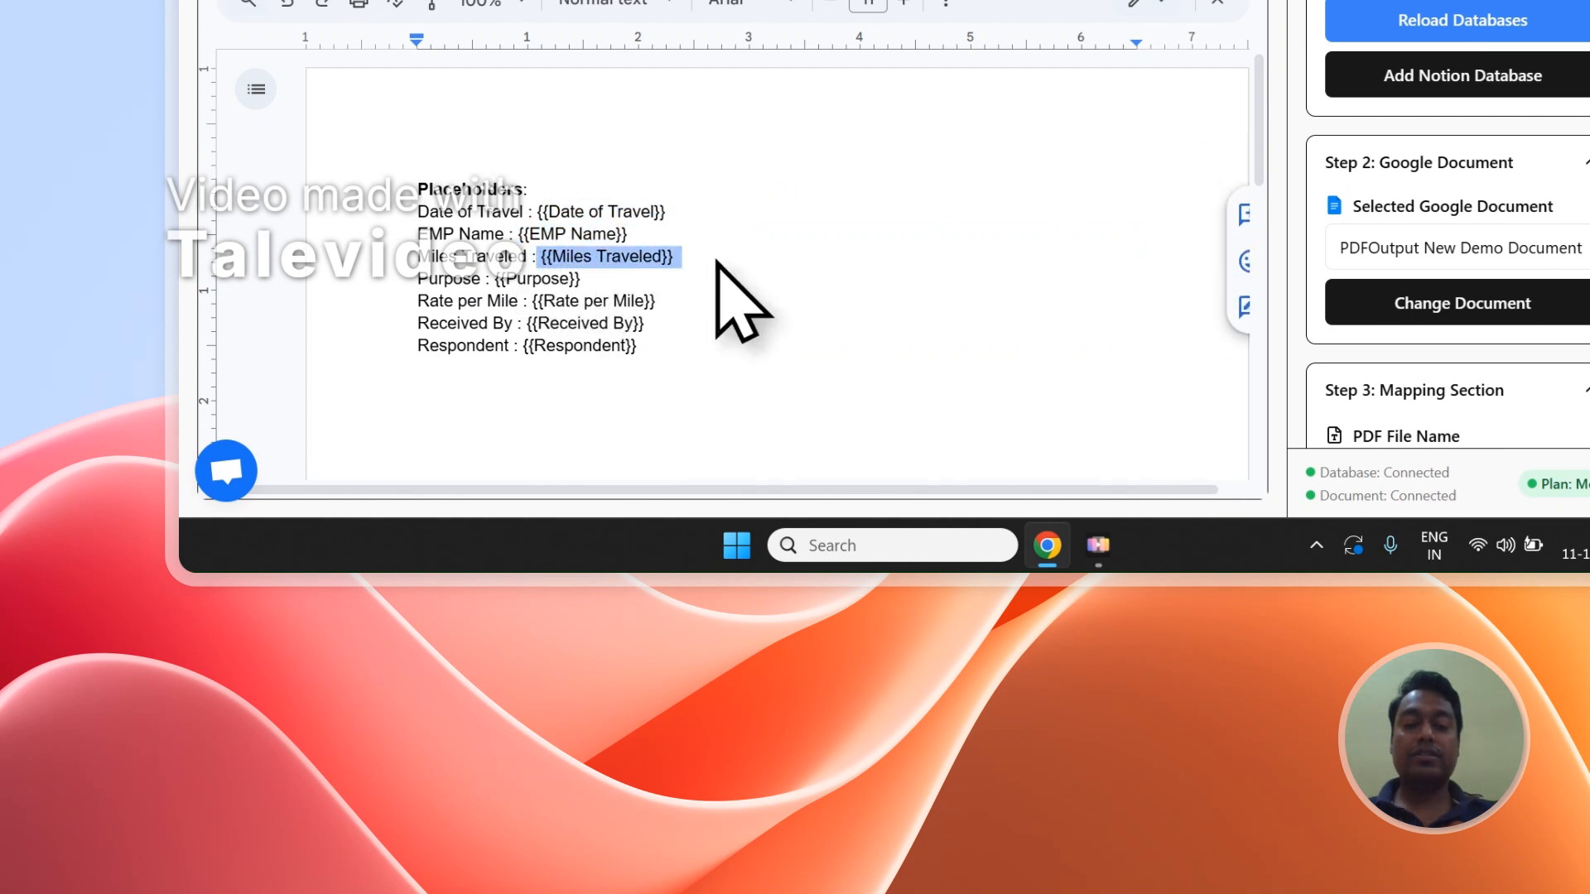
Step: Compare the placeholders in the demo document, such as {{Date of Travel}}, with the response columns of the Notion Mileage Reimbursement Form
{"action": "left_click", "coordinate": [632, 85]}
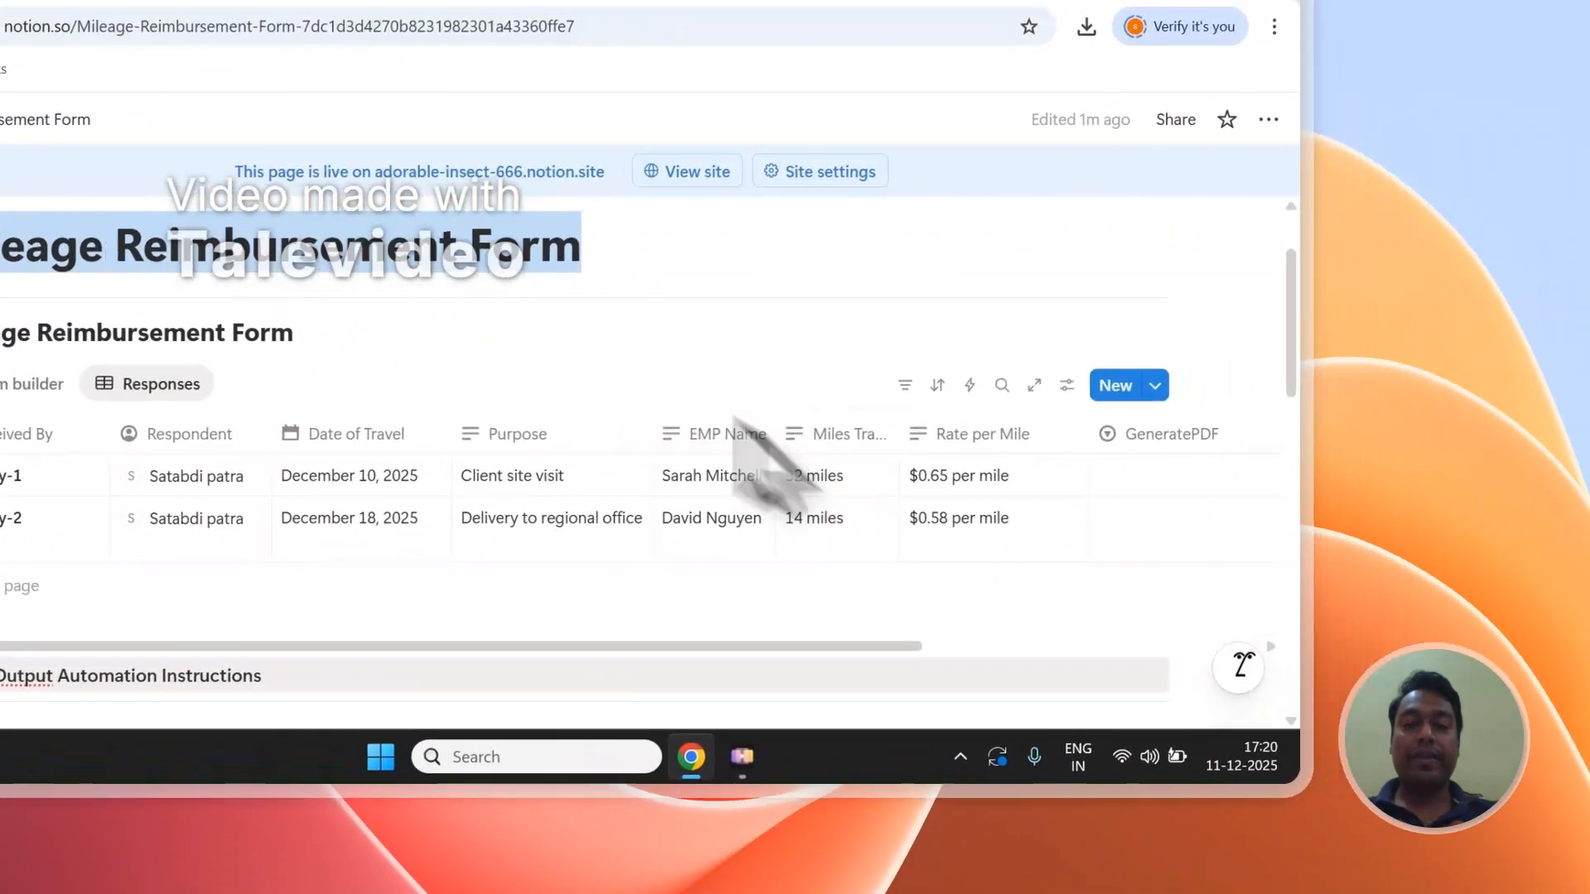
{"action": "left_click", "coordinate": [771, 157]}
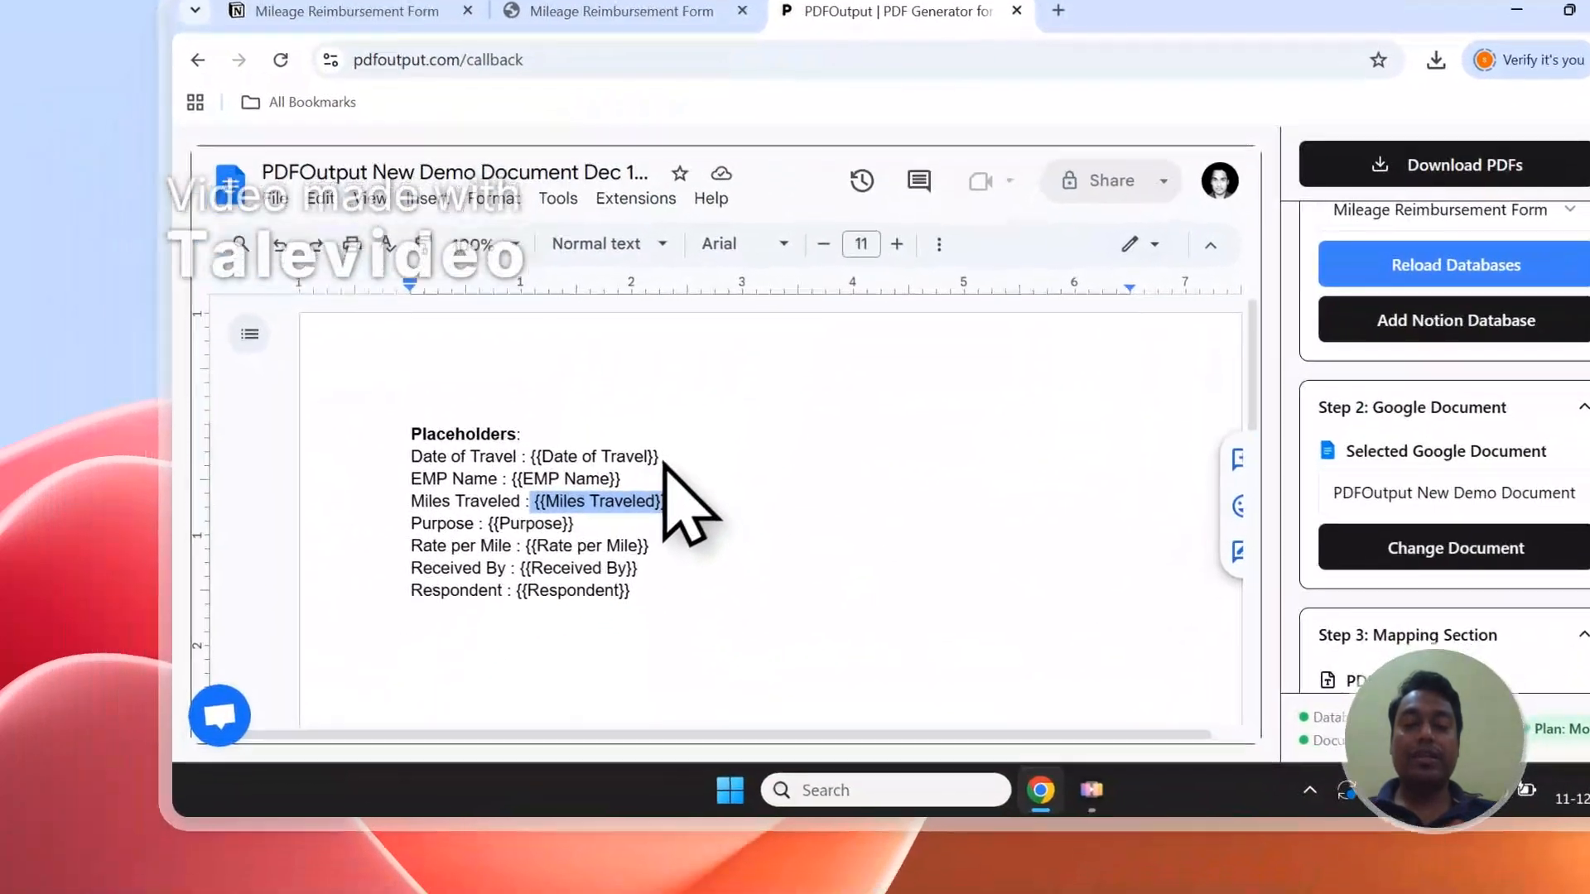
{"action": "left_click_drag", "start_coordinate": [547, 609], "coordinate": [419, 611]}
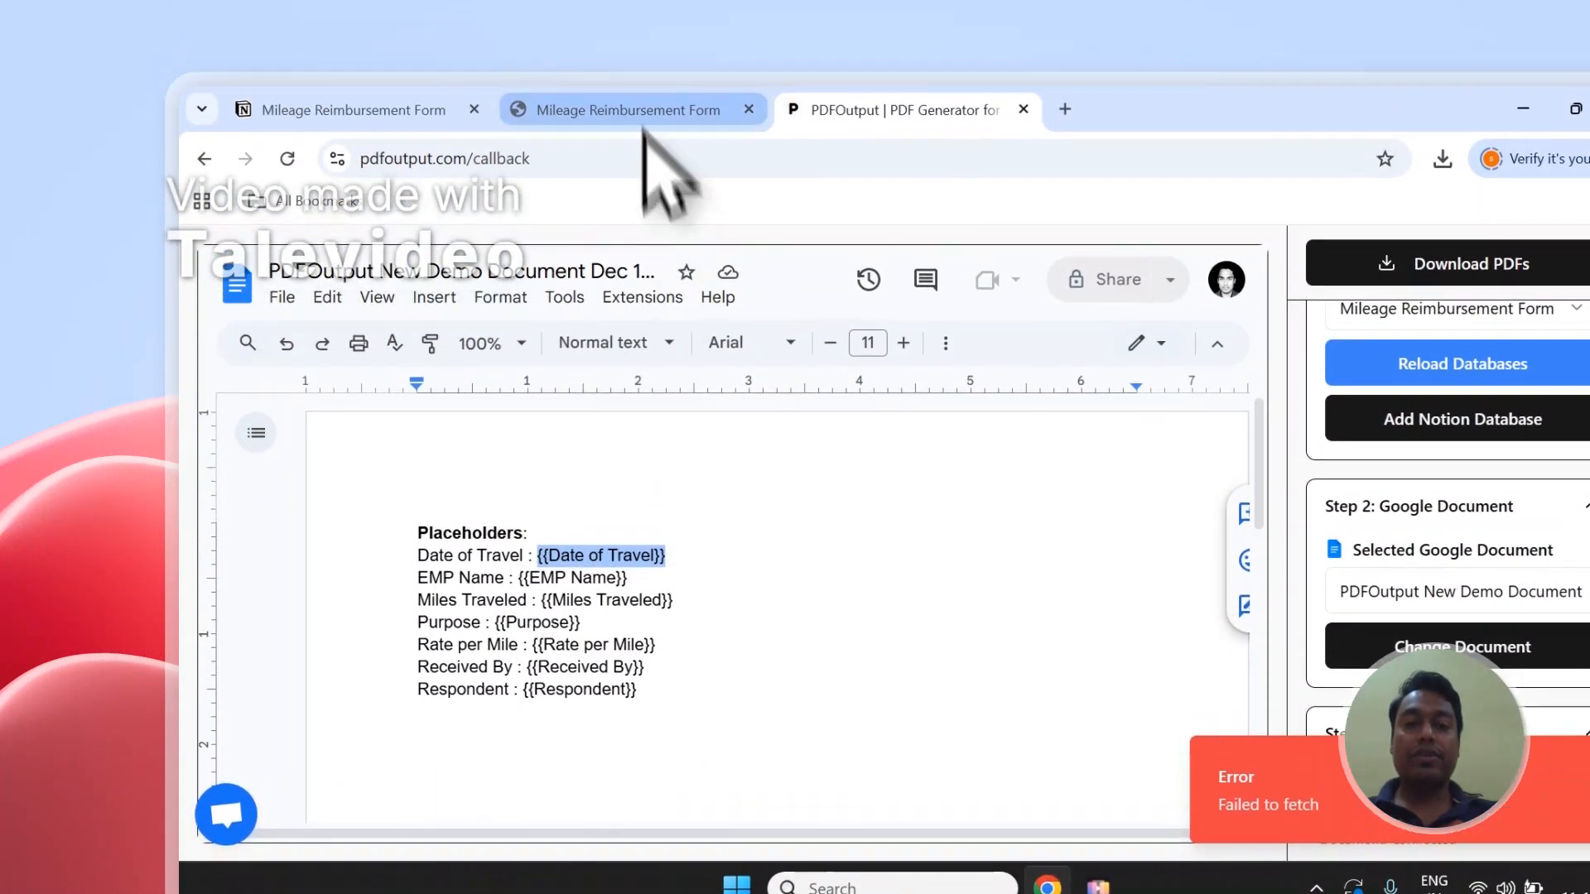
{"action": "left_click", "coordinate": [649, 5]}
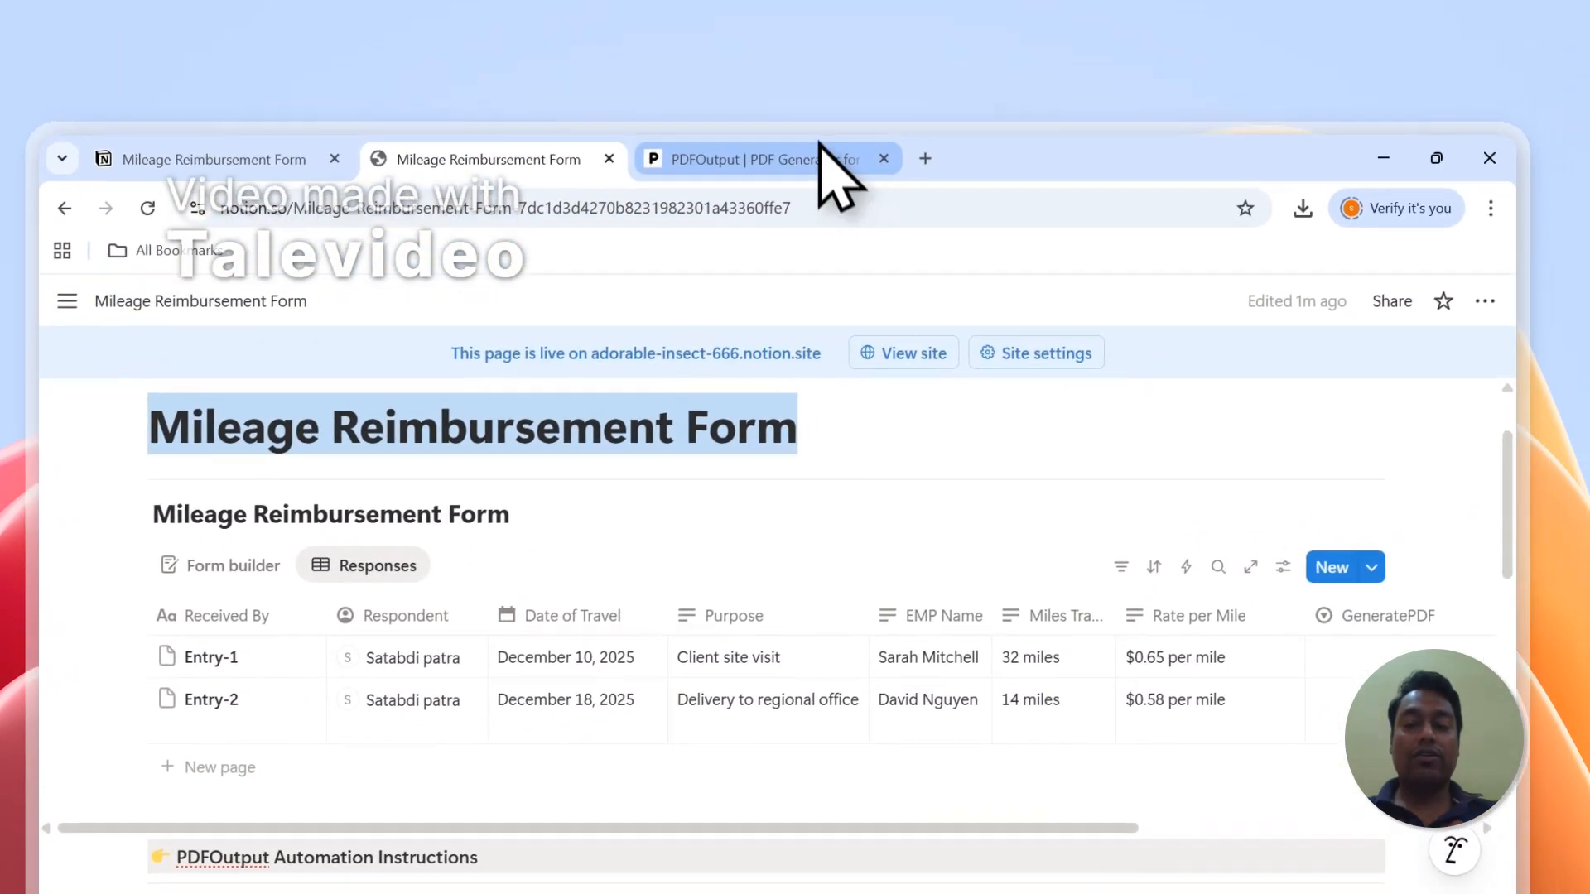
{"action": "left_click", "coordinate": [822, 153]}
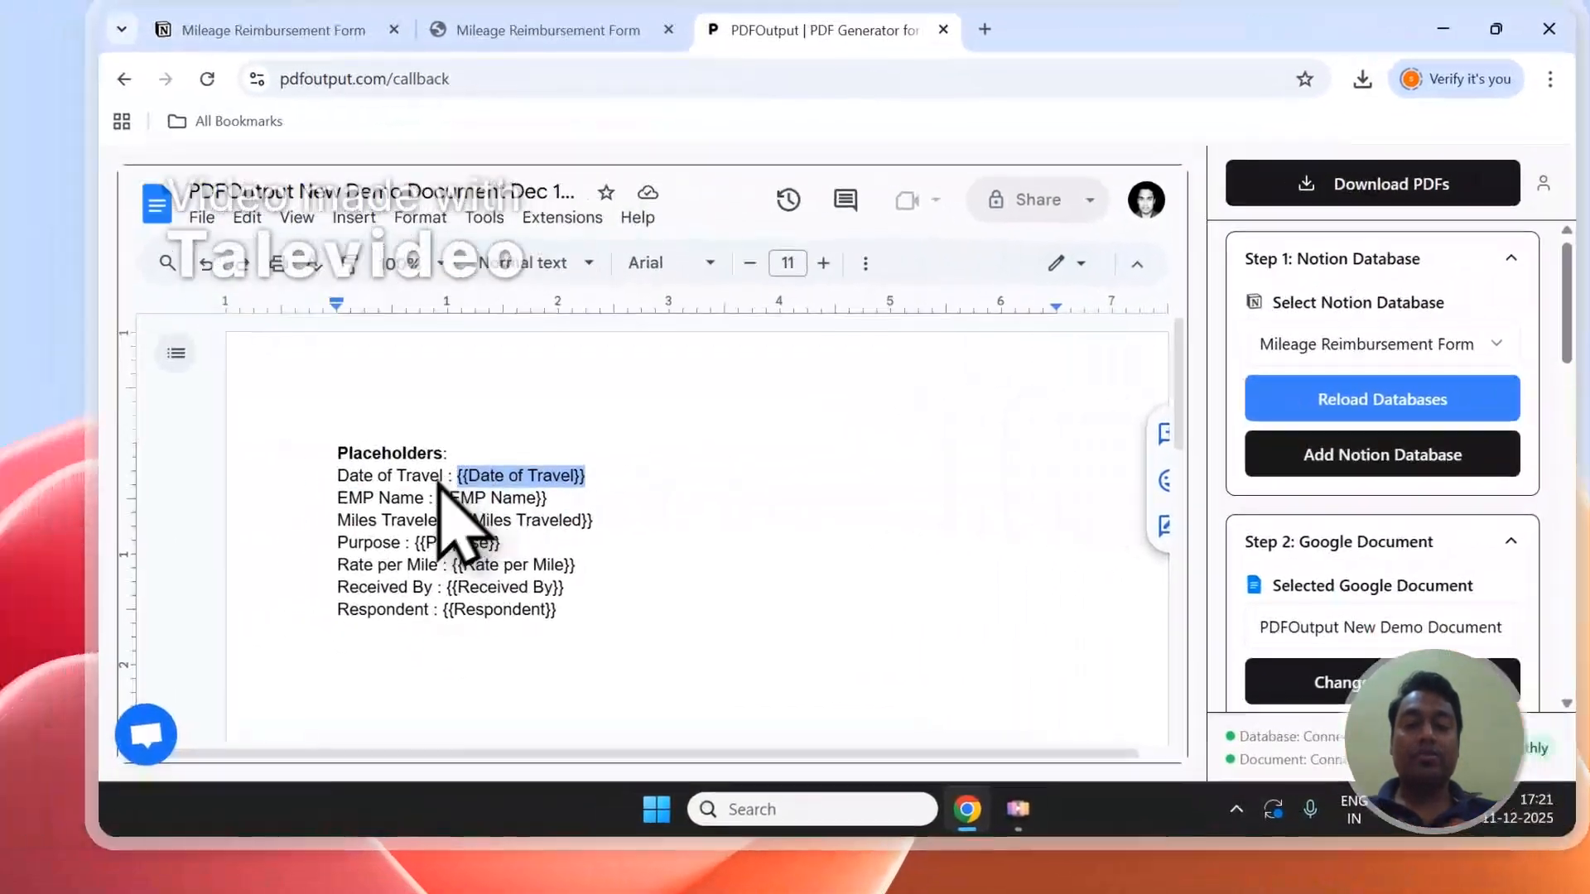
{"action": "left_click", "coordinate": [203, 5]}
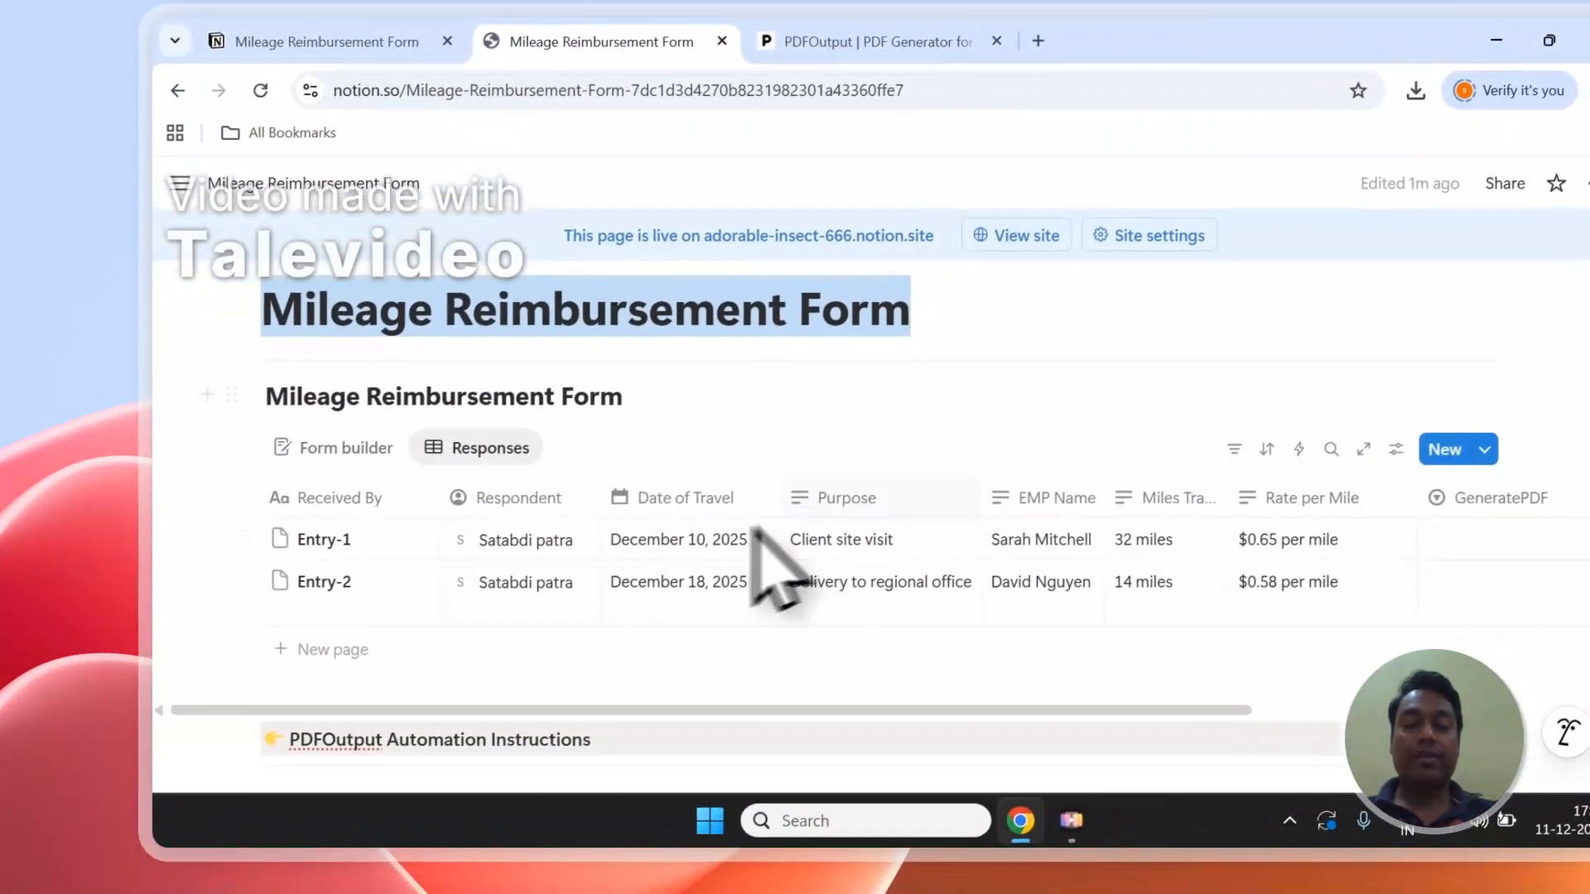
{"action": "left_click", "coordinate": [828, 36]}
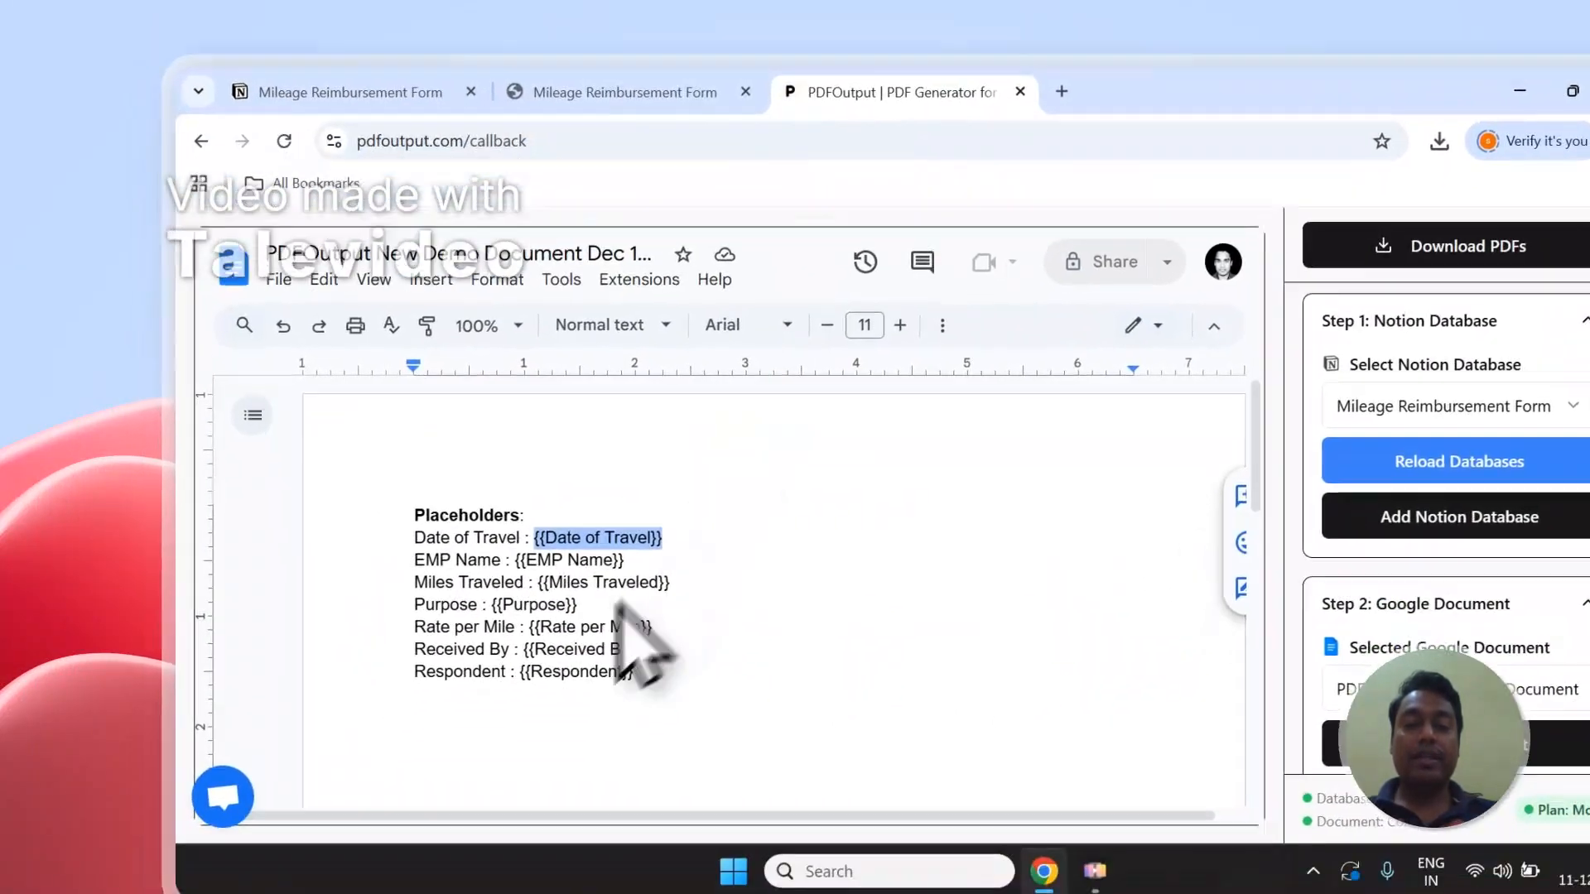
{"action": "left_click", "coordinate": [696, 62]}
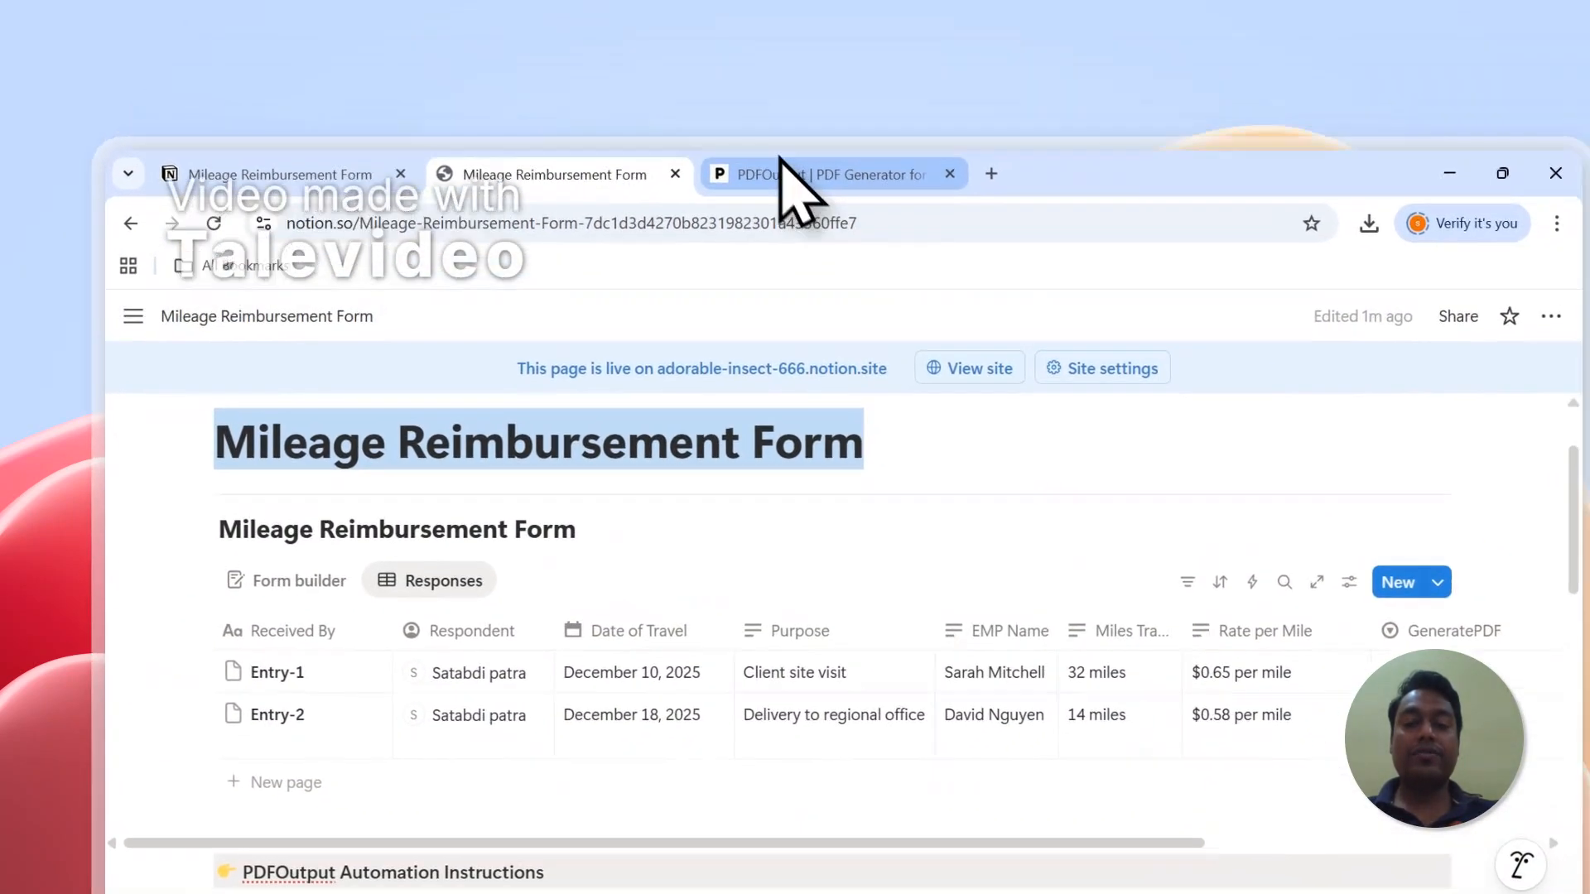
{"action": "left_click", "coordinate": [828, 84]}
Step: Copy the Purpose property's placeholder and add the line "Purpose - {{Purpose}}" below the placeholder list in the document
{"action": "scroll", "coordinate": [1392, 604], "scroll_direction": "down", "scroll_amount": 5}
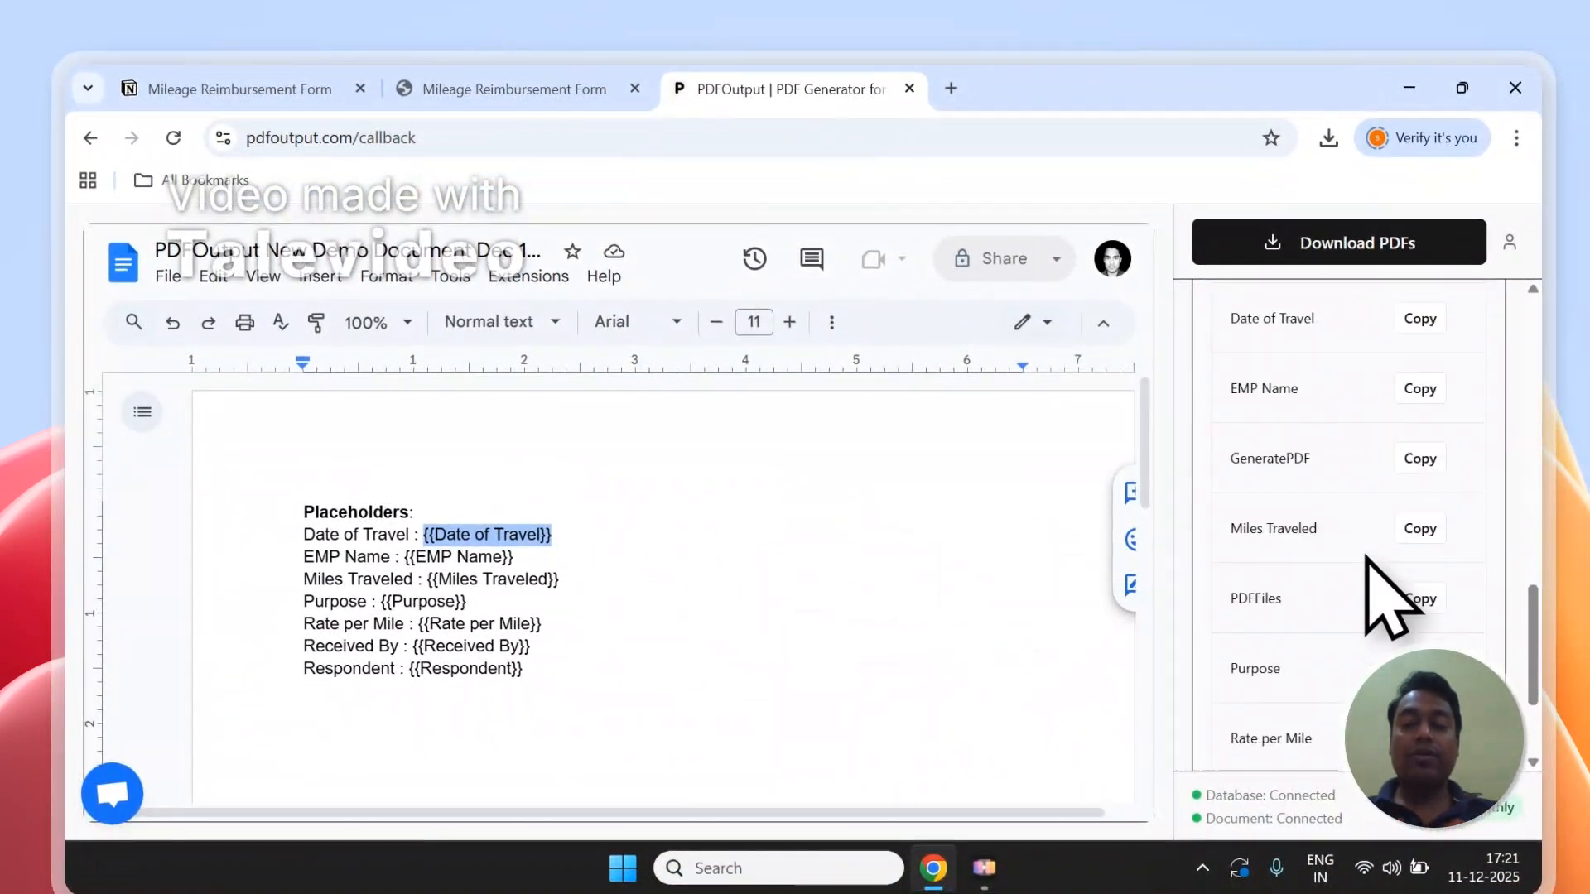
{"action": "scroll", "coordinate": [446, 608], "scroll_direction": "down", "scroll_amount": 3}
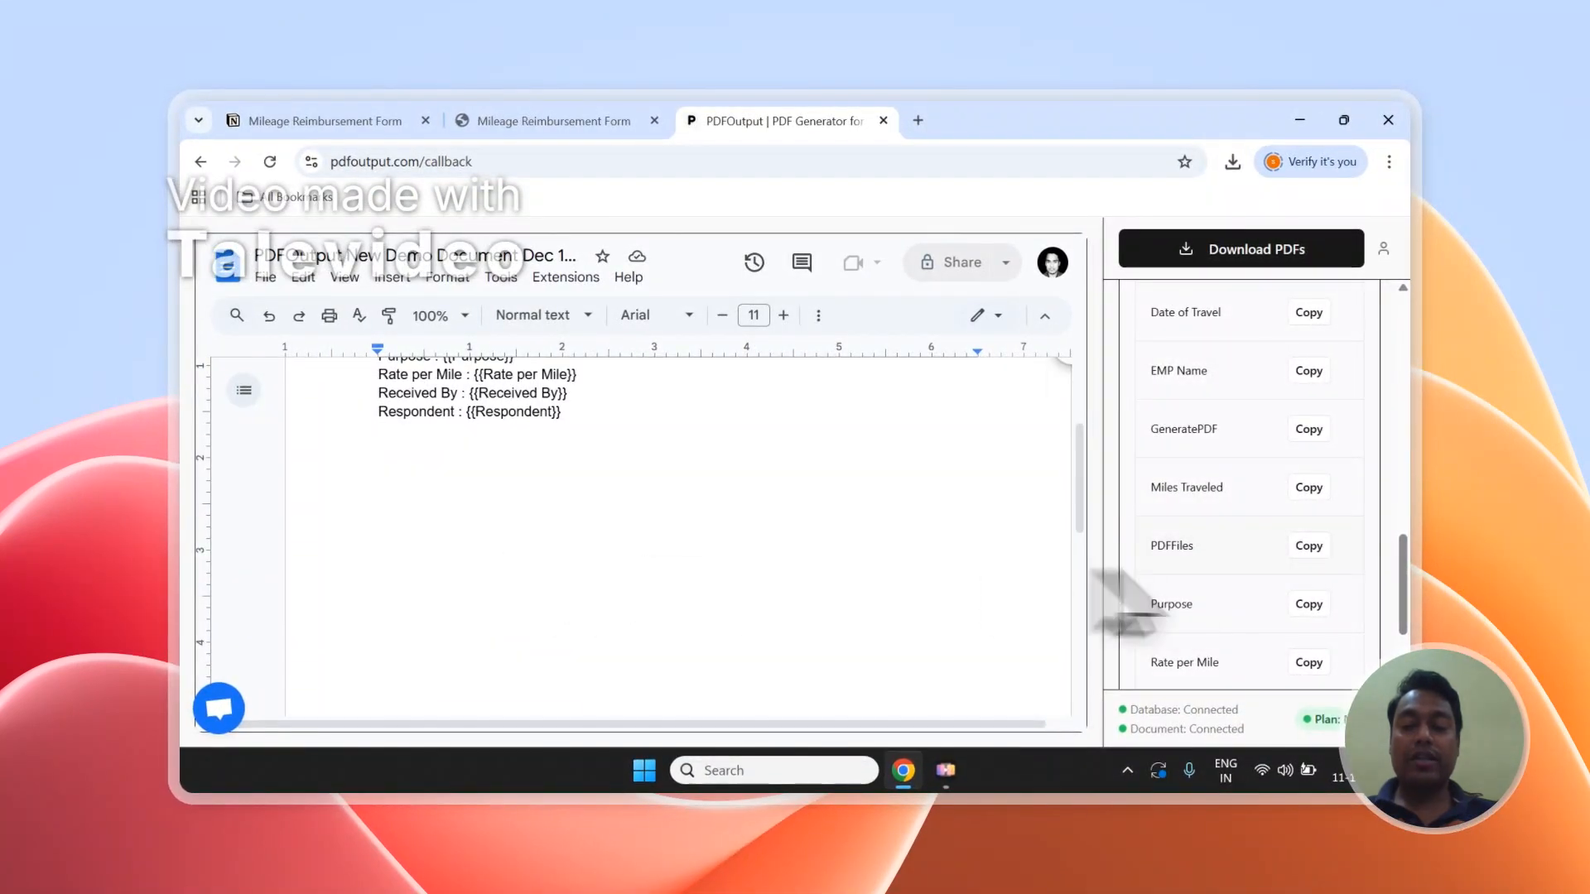
{"action": "left_click", "coordinate": [1309, 582]}
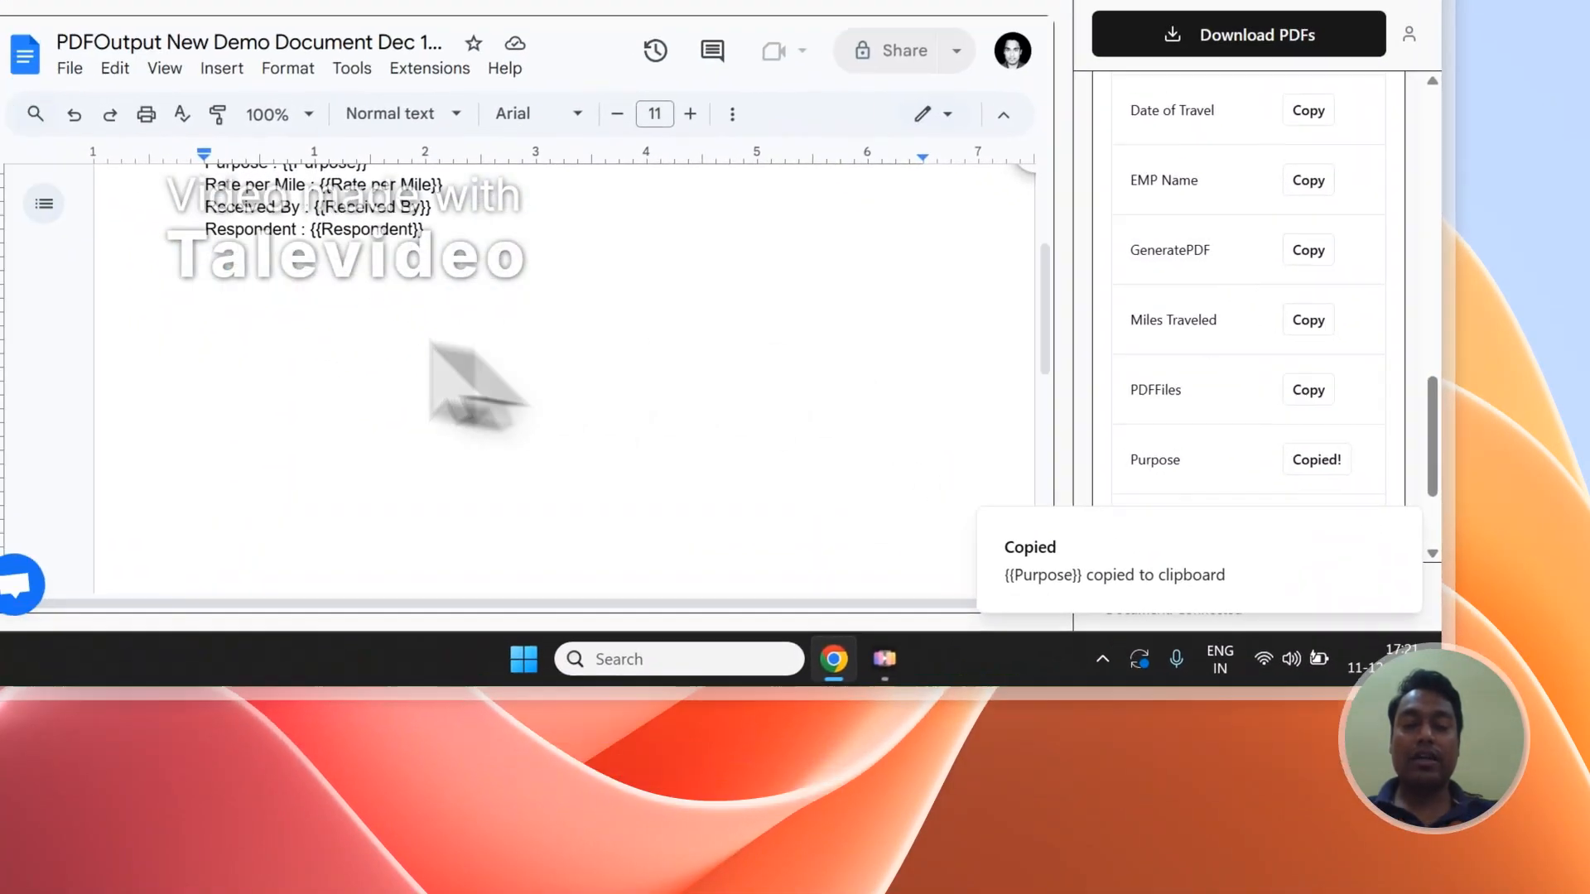
{"action": "left_click", "coordinate": [406, 434]}
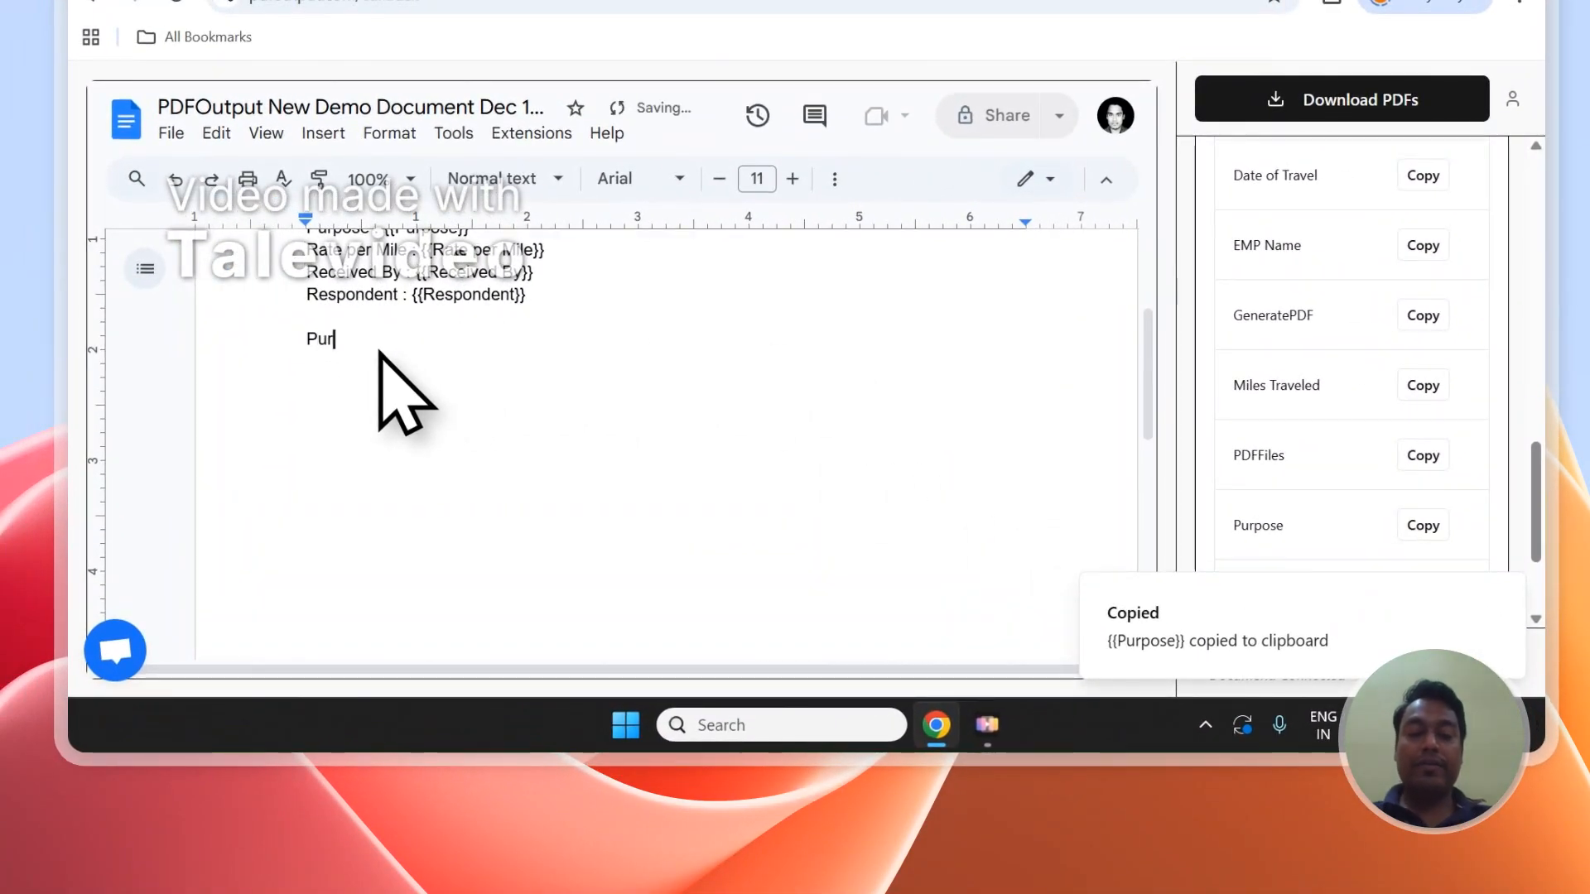
{"action": "type", "text": "Purpi"}
{"action": "key", "text": "BackSpace"}
{"action": "type", "text": "ose - {{Purpose"}
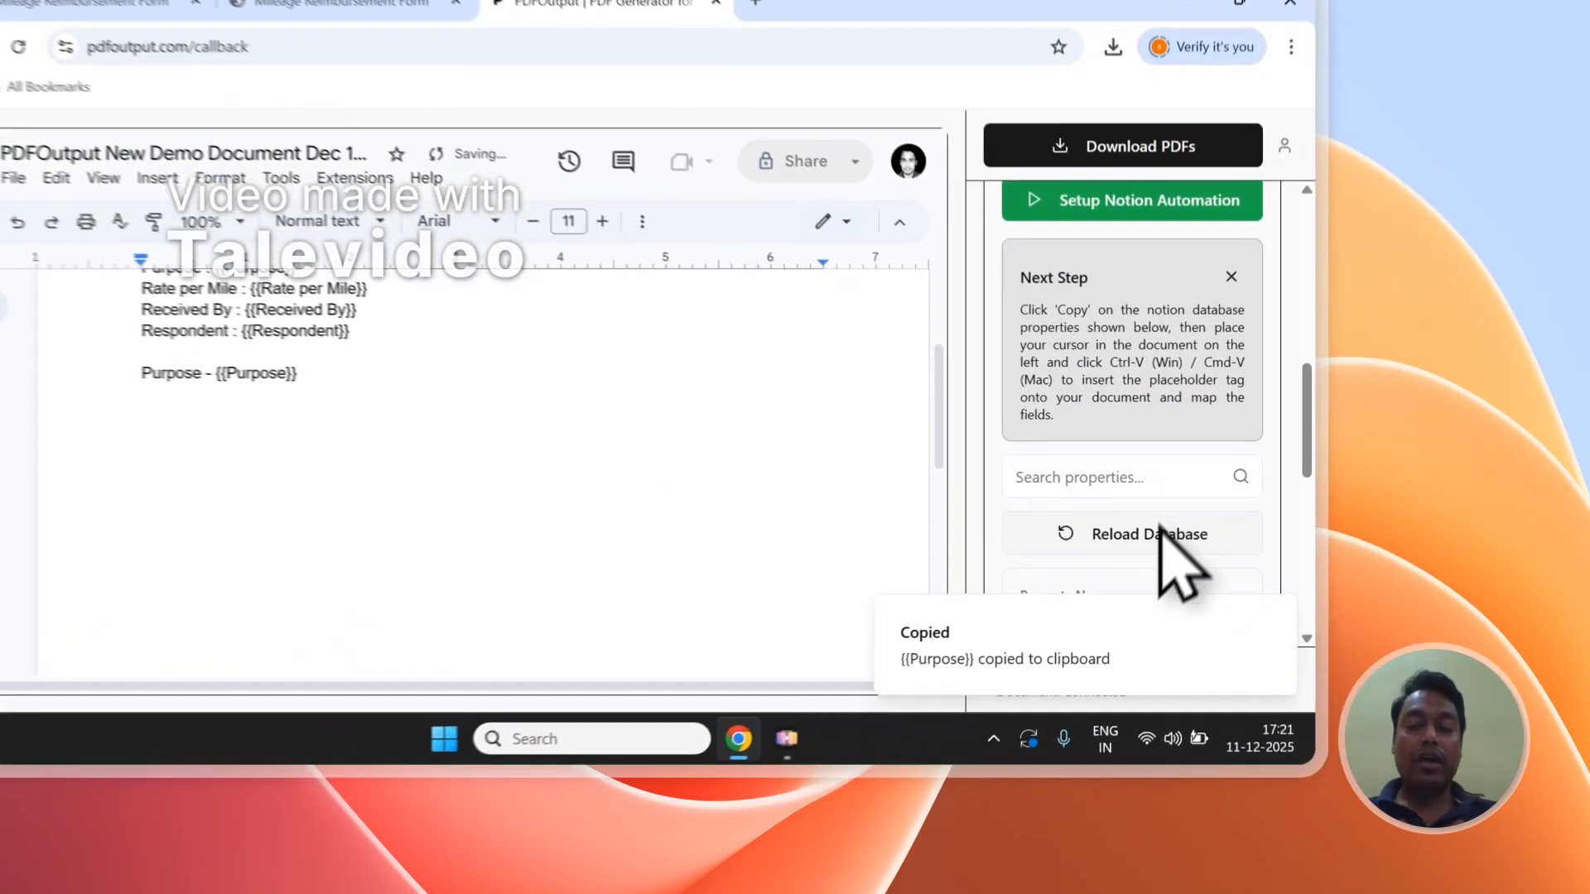
Step: Reload the database properties in the mapping section, and highlight the added {{Purpose}} placeholder in the document
{"action": "left_click", "coordinate": [1288, 589]}
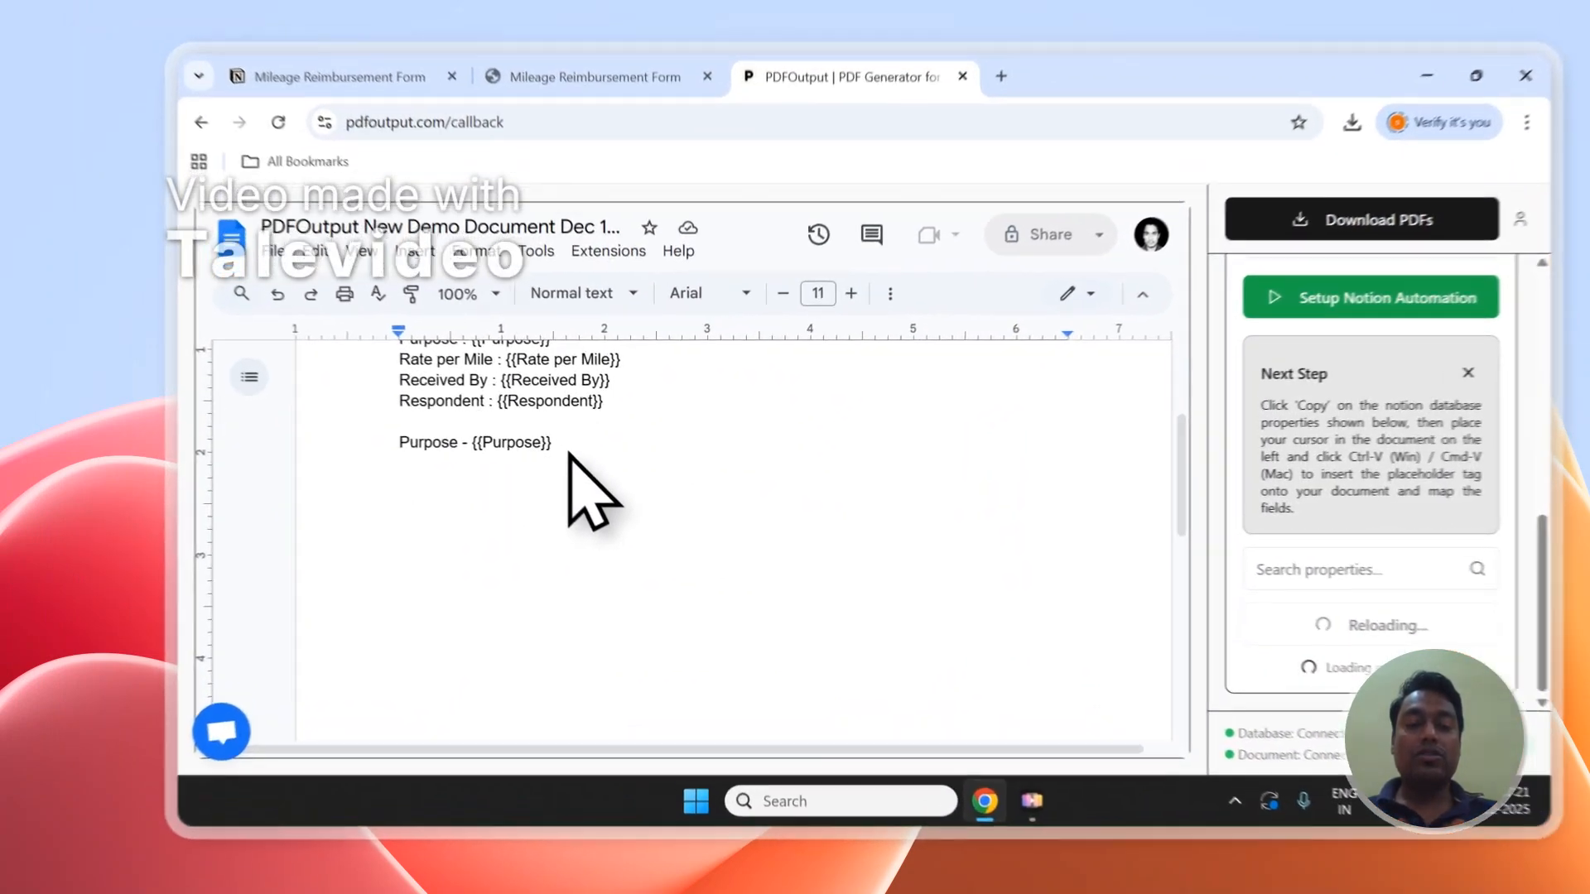
{"action": "left_click_drag", "start_coordinate": [514, 448], "coordinate": [430, 448]}
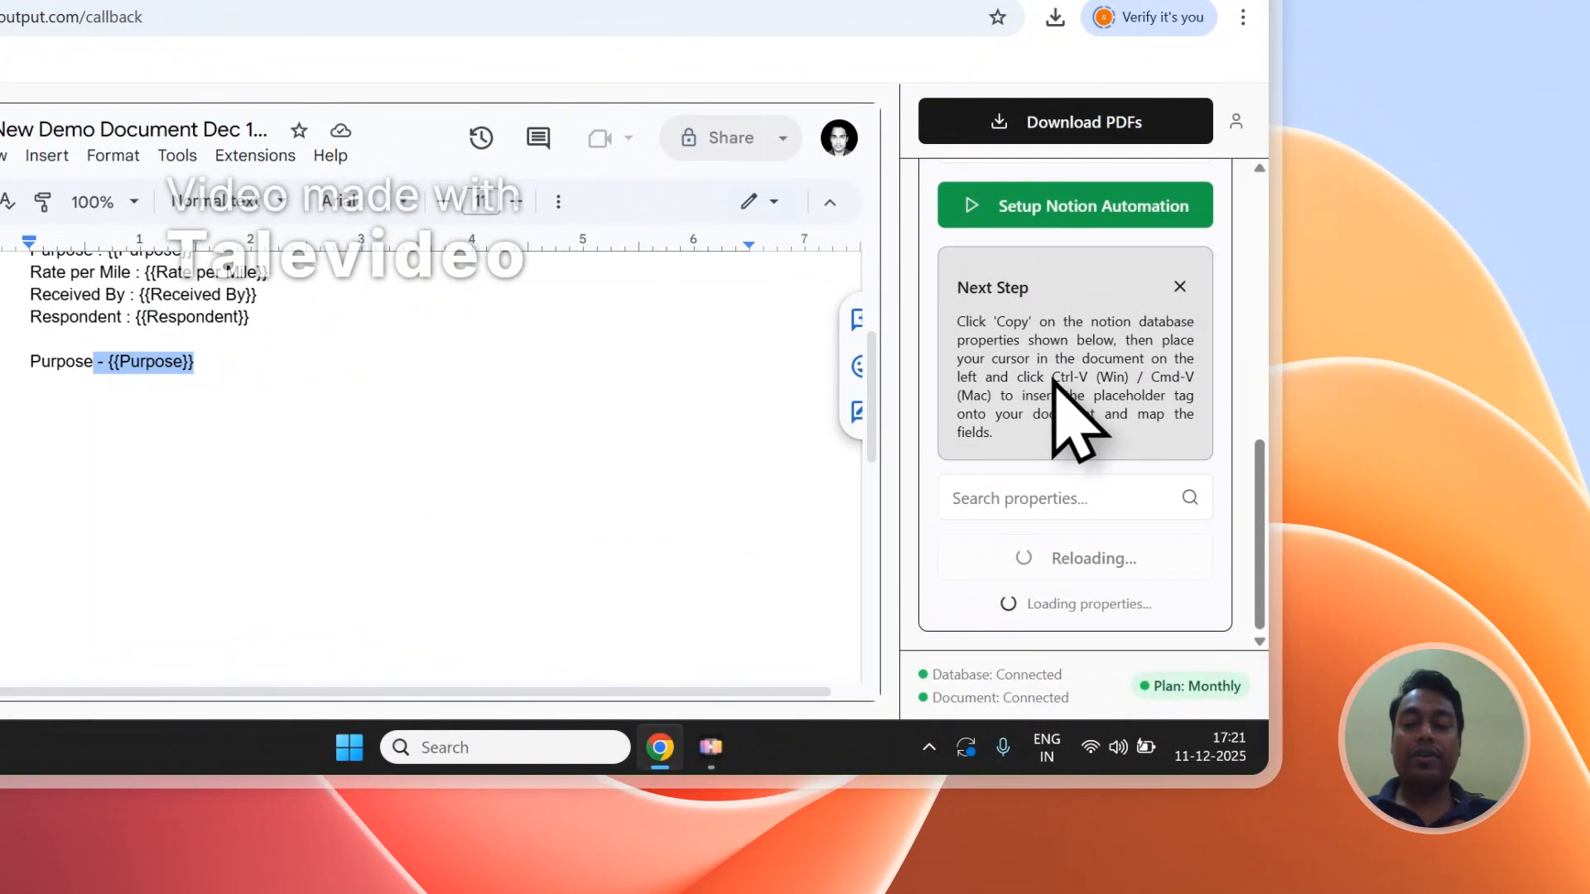
{"action": "scroll", "coordinate": [1077, 414], "scroll_direction": "up", "scroll_amount": 10}
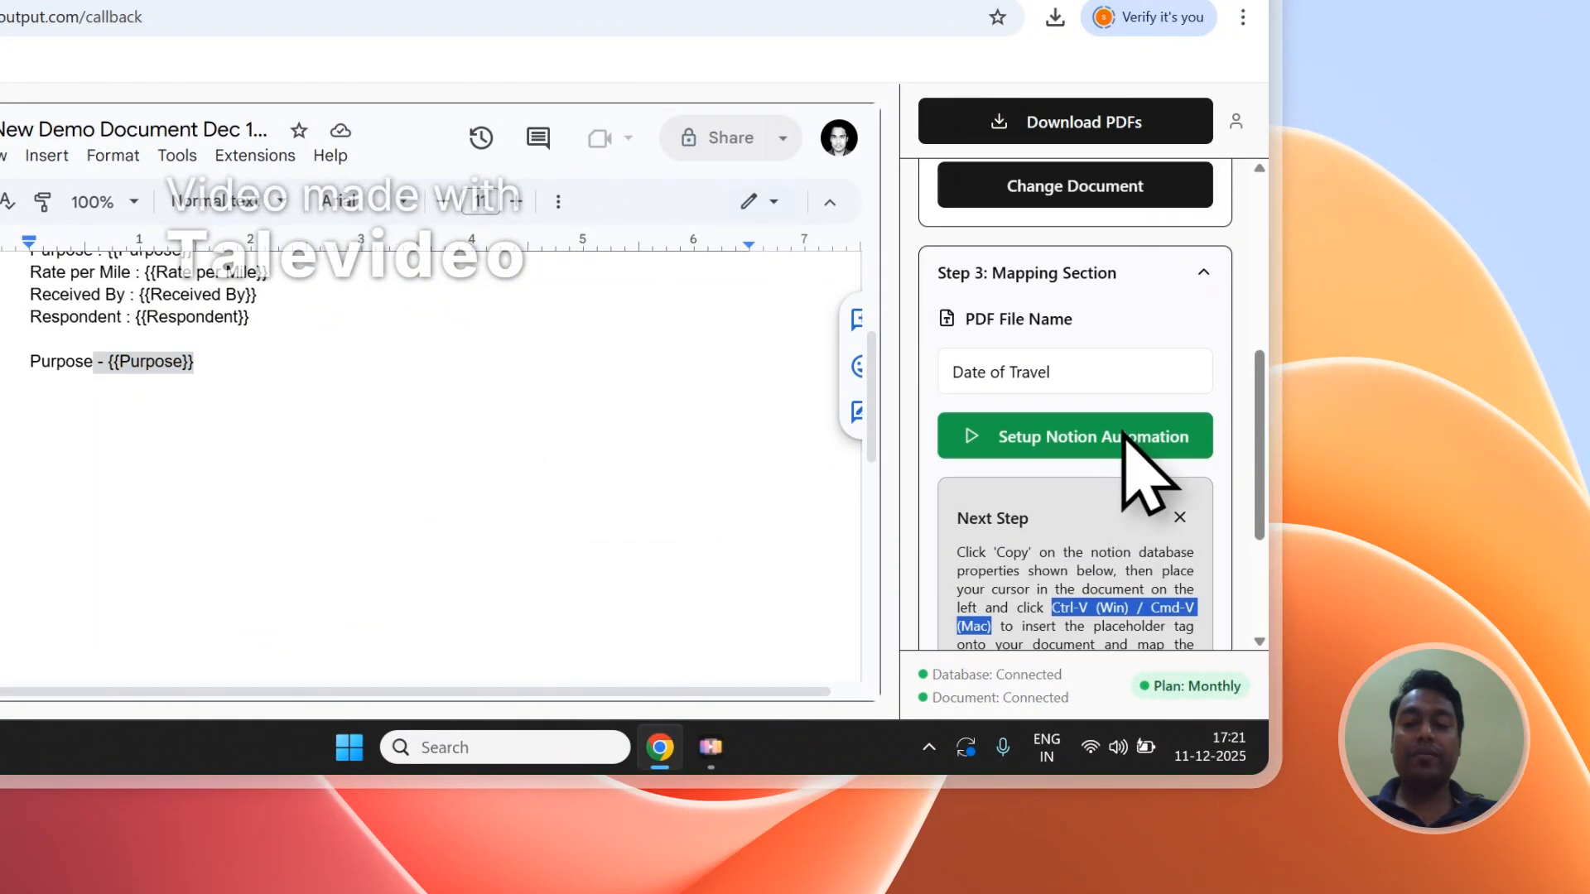
{"action": "scroll", "coordinate": [1128, 434], "scroll_direction": "down", "scroll_amount": 10}
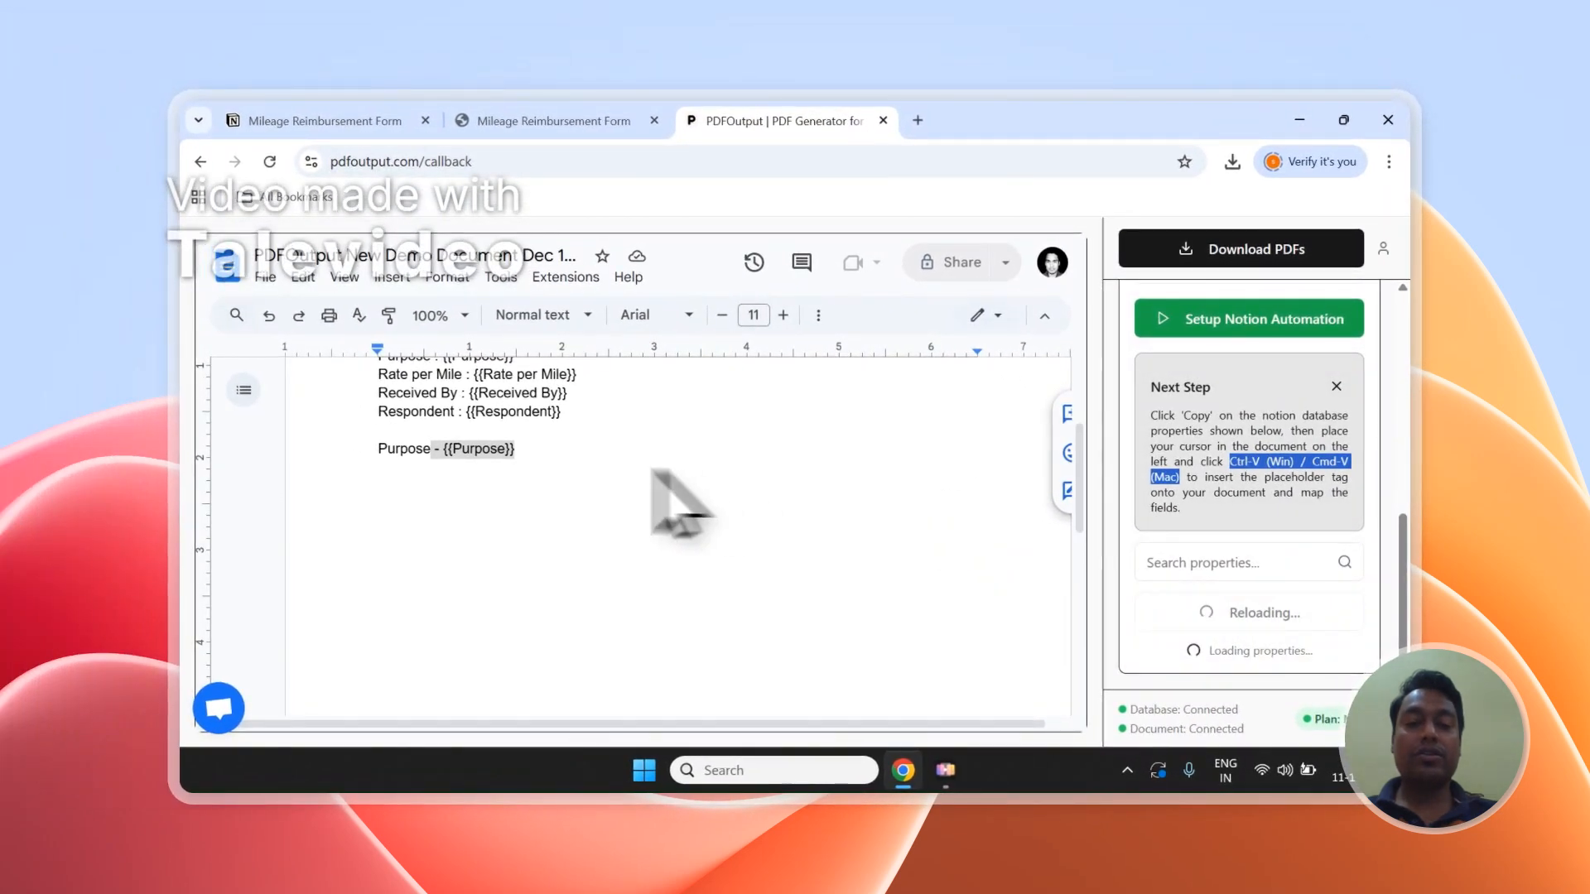
{"action": "scroll", "coordinate": [584, 480], "scroll_direction": "up", "scroll_amount": 3}
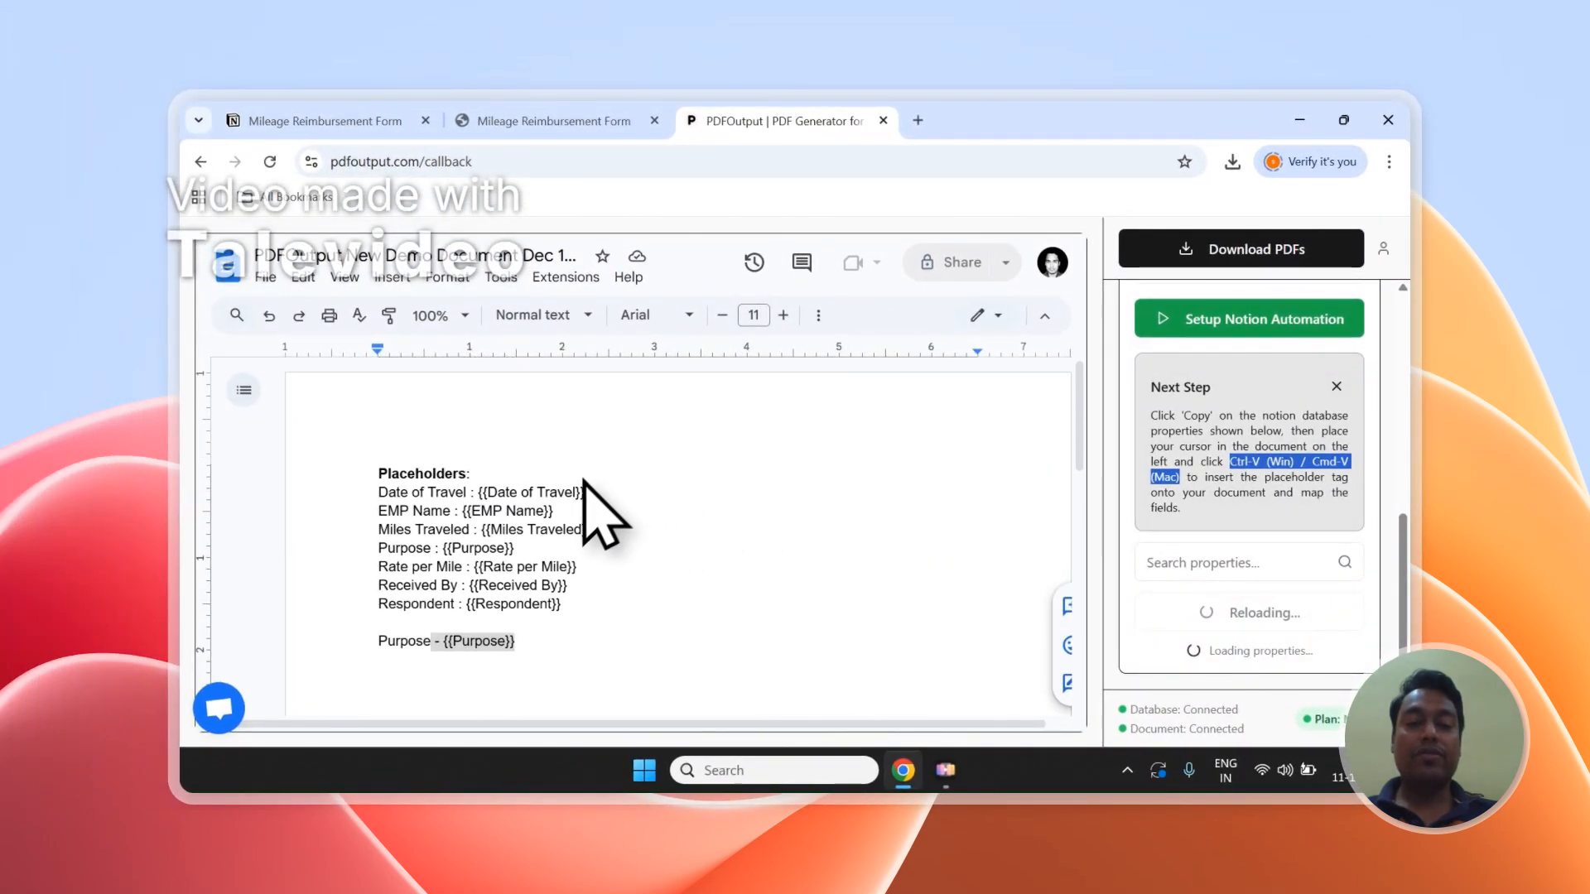
{"action": "scroll", "coordinate": [1242, 479], "scroll_direction": "up", "scroll_amount": 10}
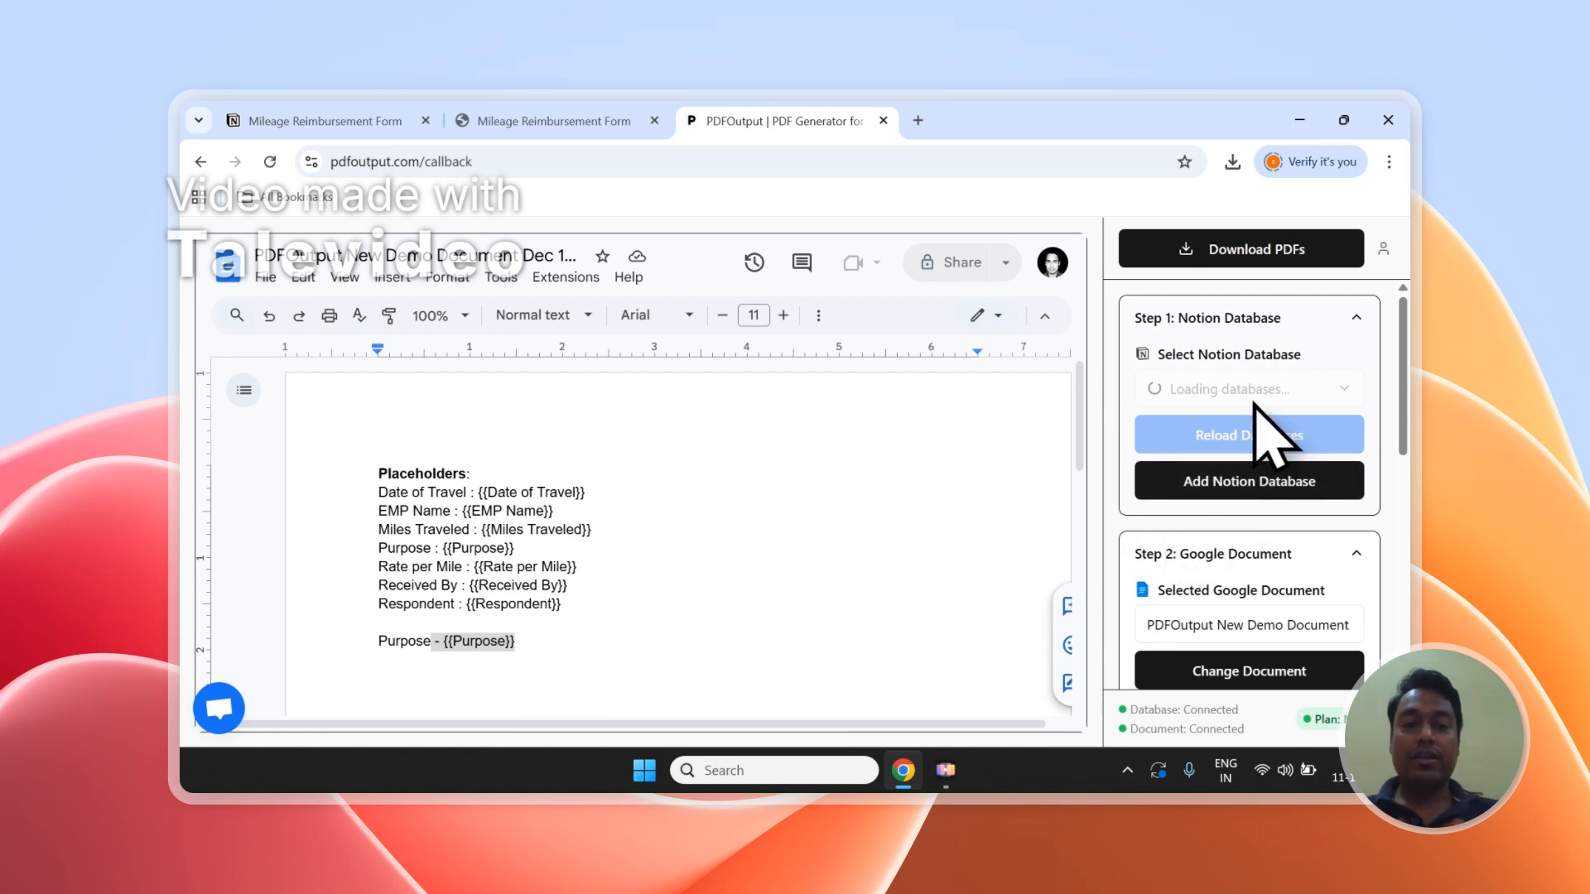
{"action": "scroll", "coordinate": [1260, 427], "scroll_direction": "down", "scroll_amount": 7}
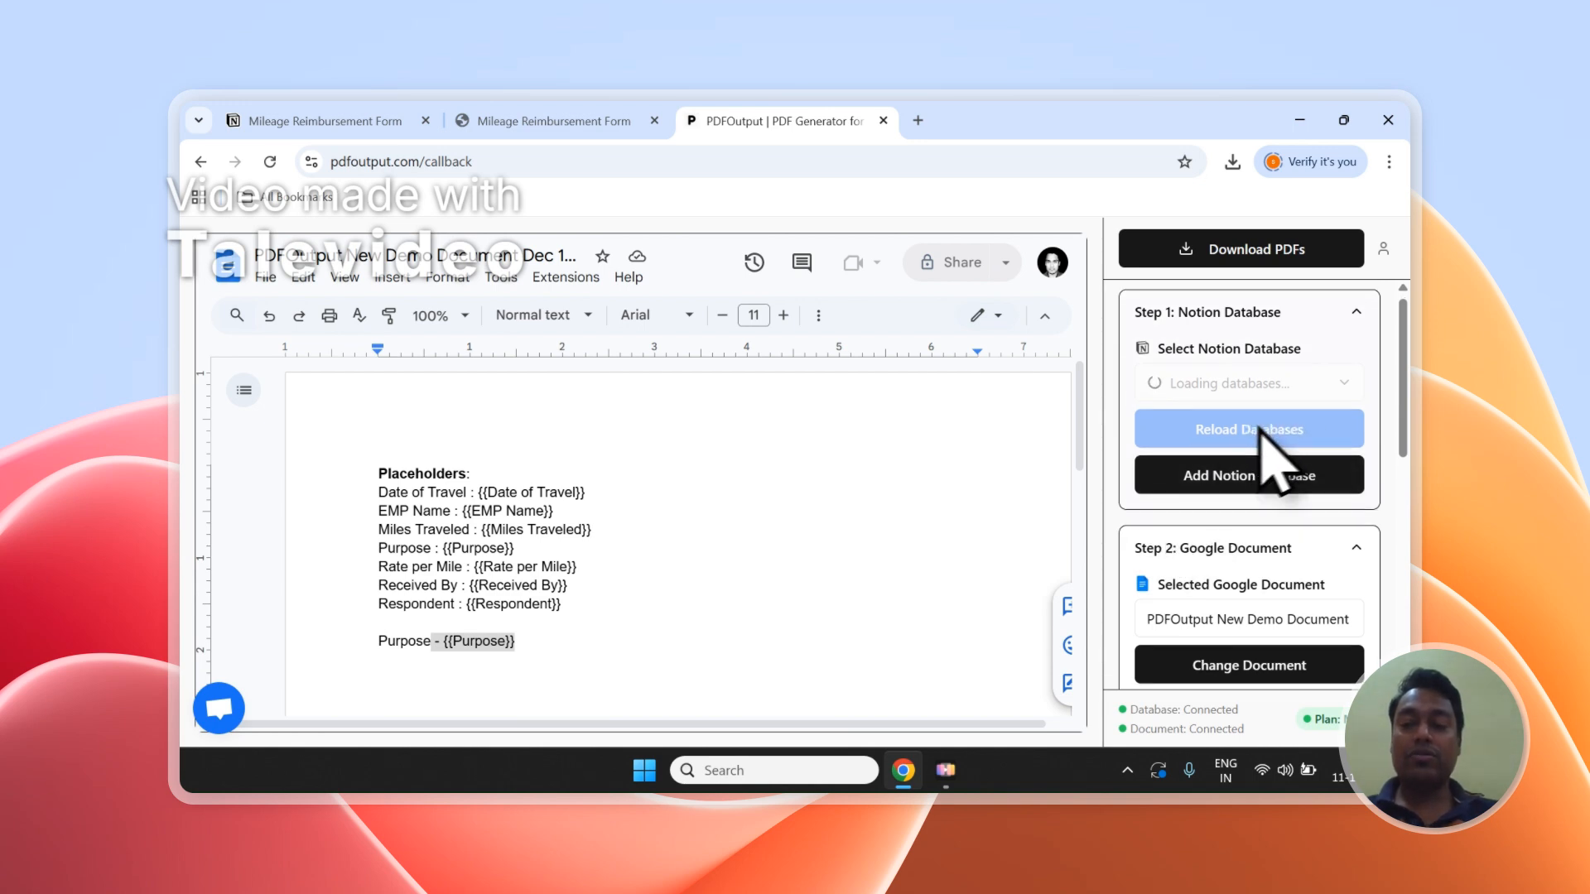
{"action": "scroll", "coordinate": [1273, 424], "scroll_direction": "up", "scroll_amount": 7}
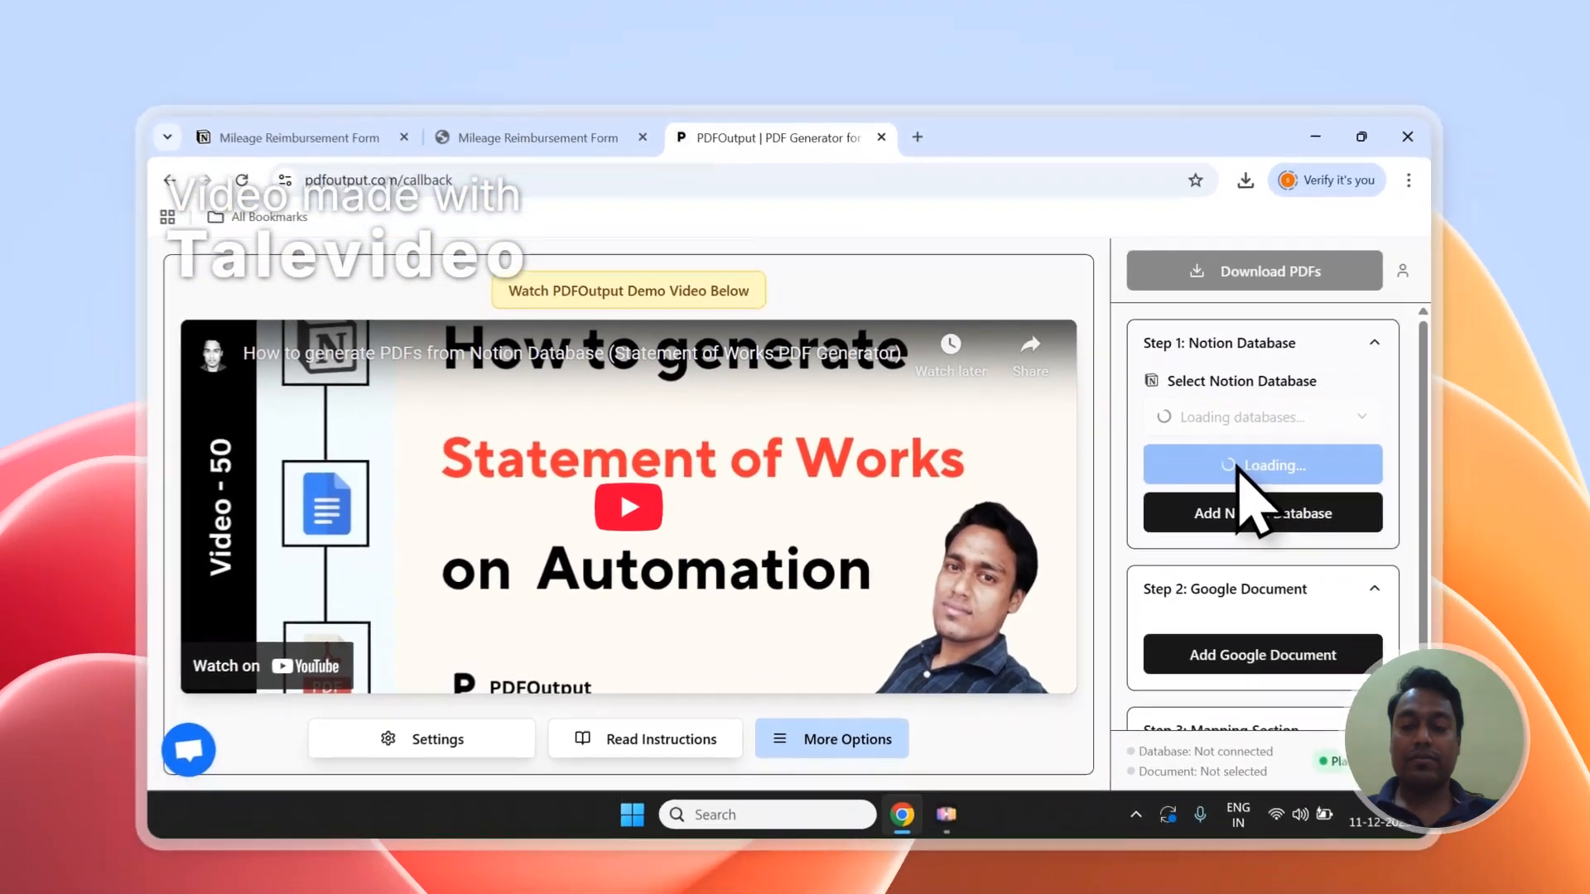
Step: Select the existing PDFOutput New Demo Document from the Google documents as the template for the Mileage Reimbursement Form database
{"action": "scroll", "coordinate": [1286, 585], "scroll_direction": "down", "scroll_amount": 1}
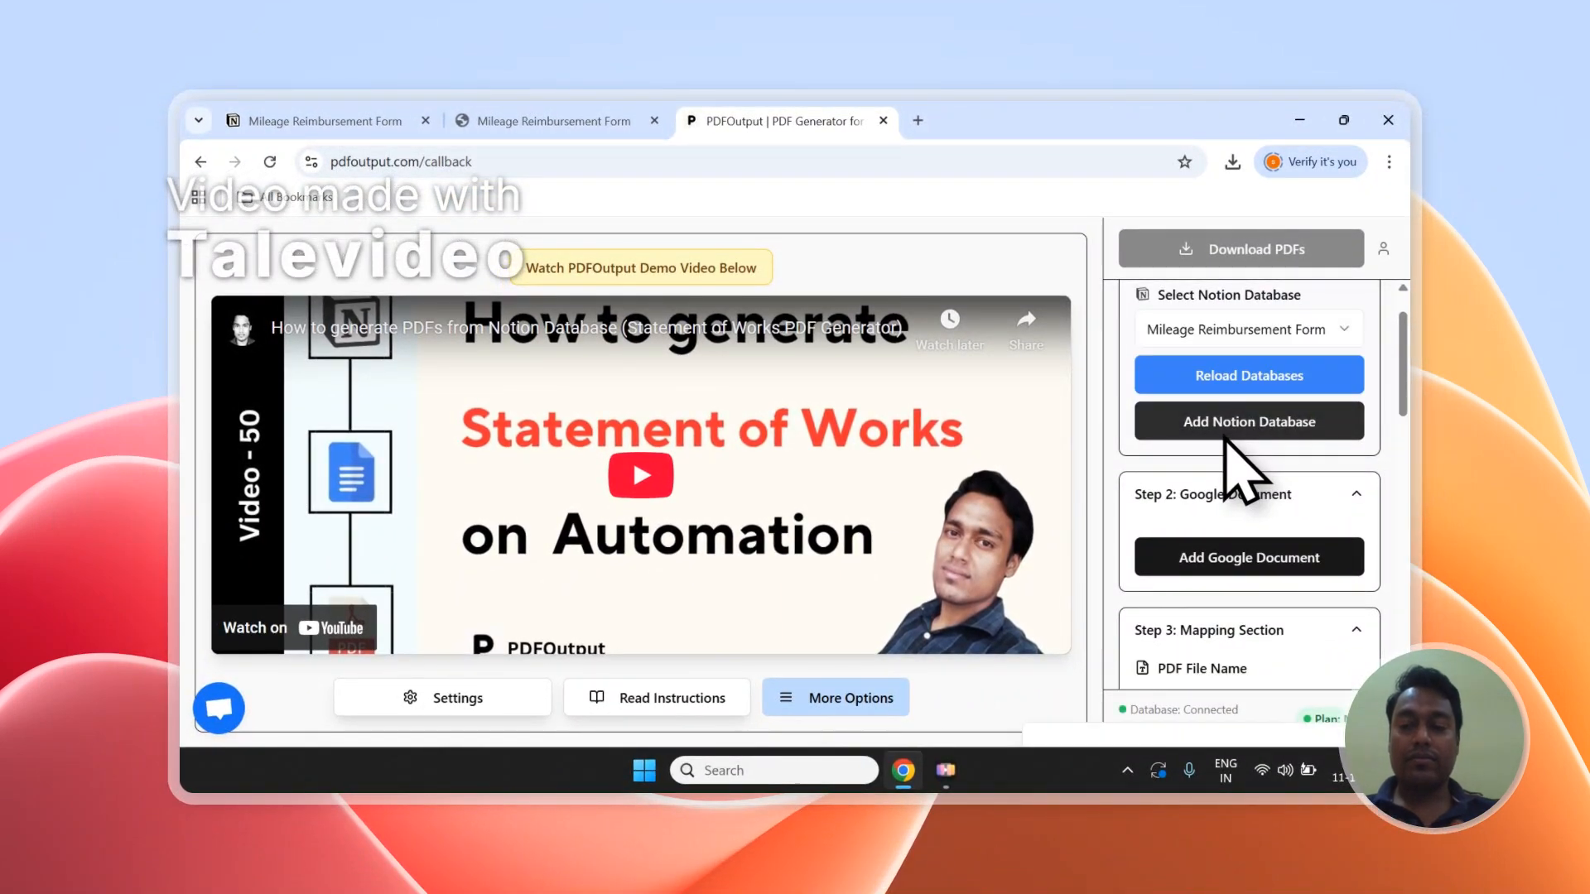
{"action": "scroll", "coordinate": [1259, 447], "scroll_direction": "down", "scroll_amount": 6}
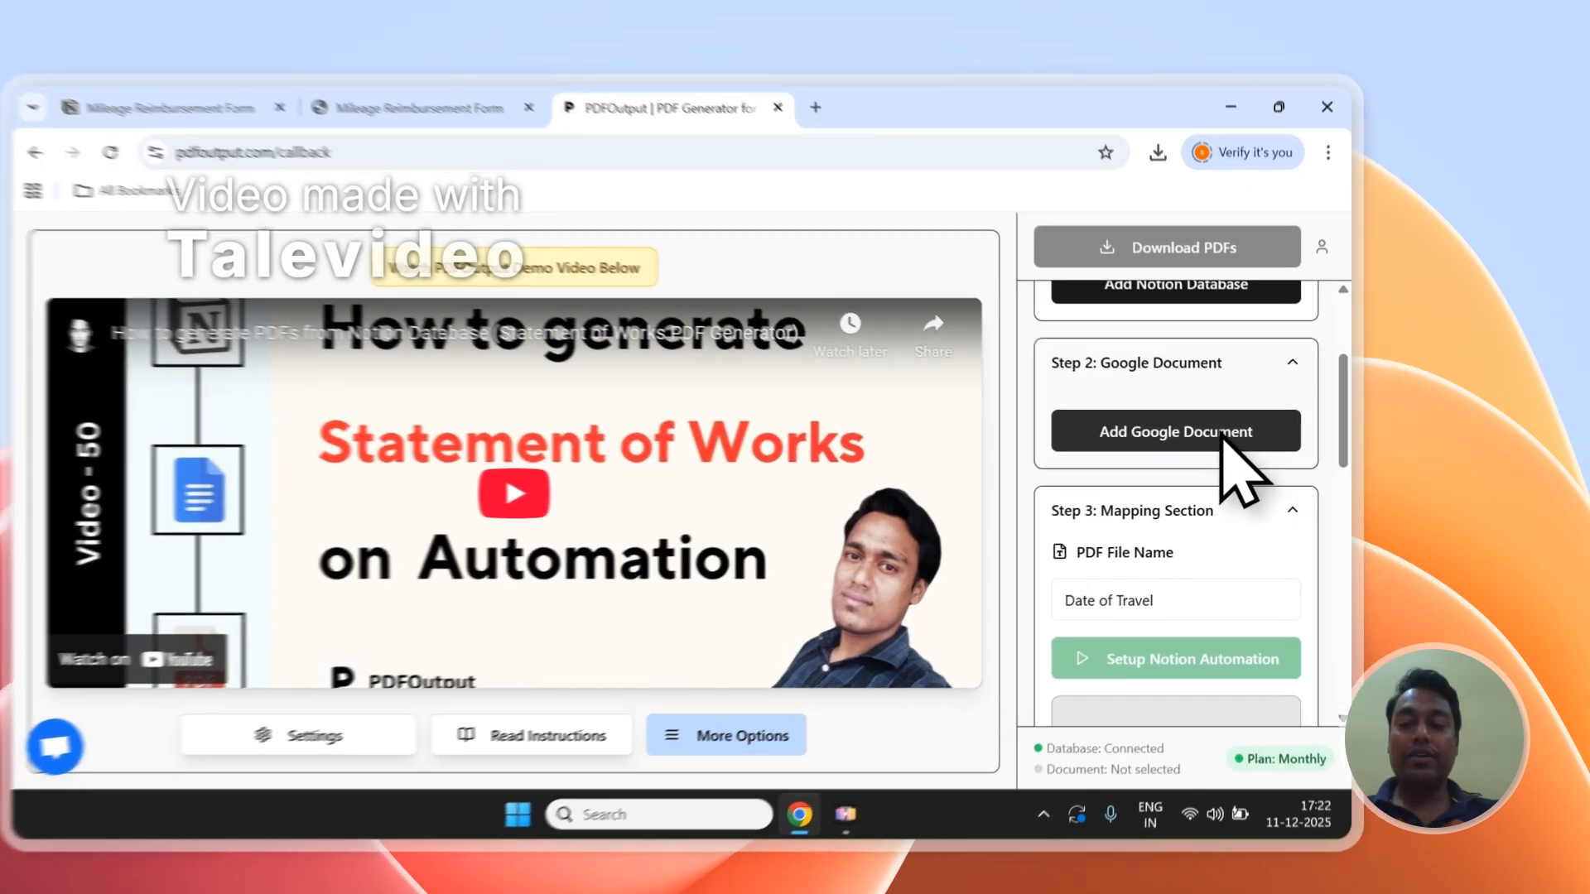
{"action": "left_click", "coordinate": [1290, 424]}
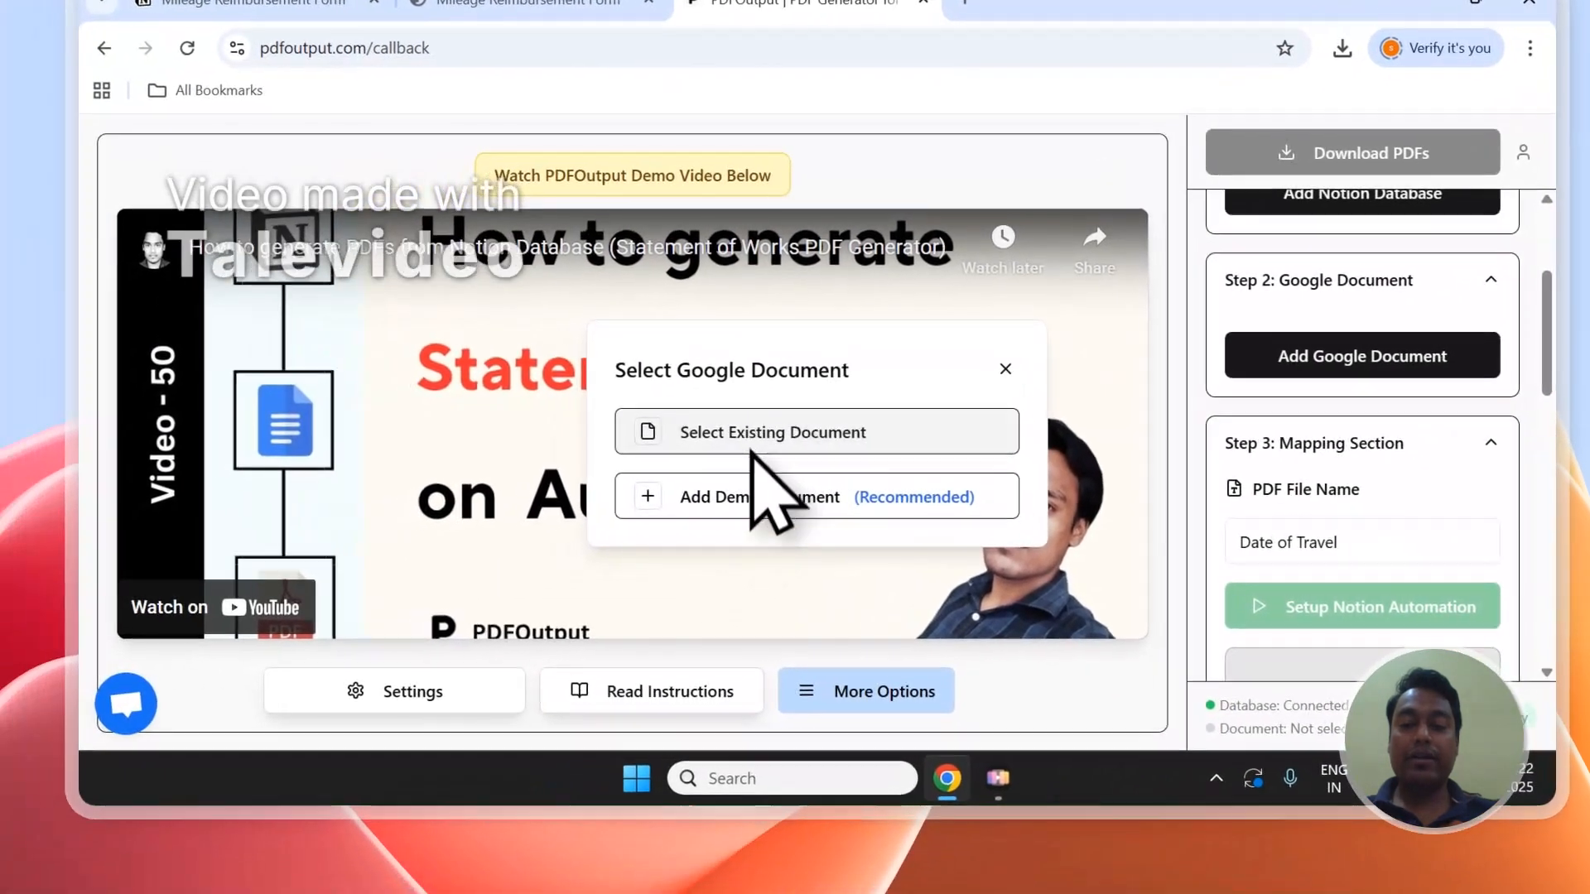
{"action": "left_click", "coordinate": [752, 447]}
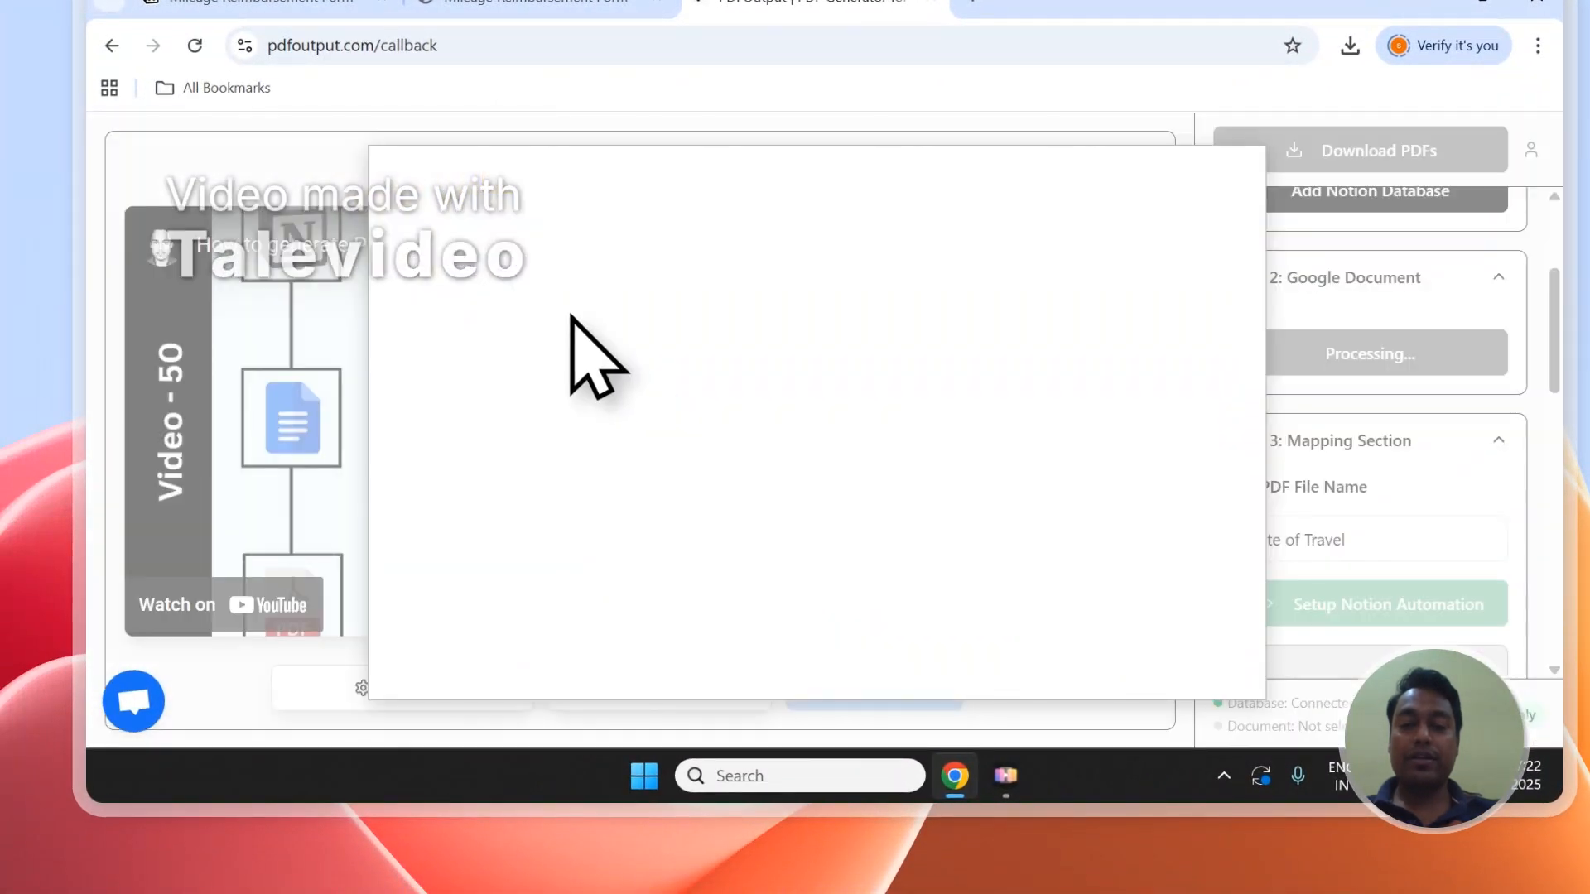
{"action": "left_click", "coordinate": [540, 254]}
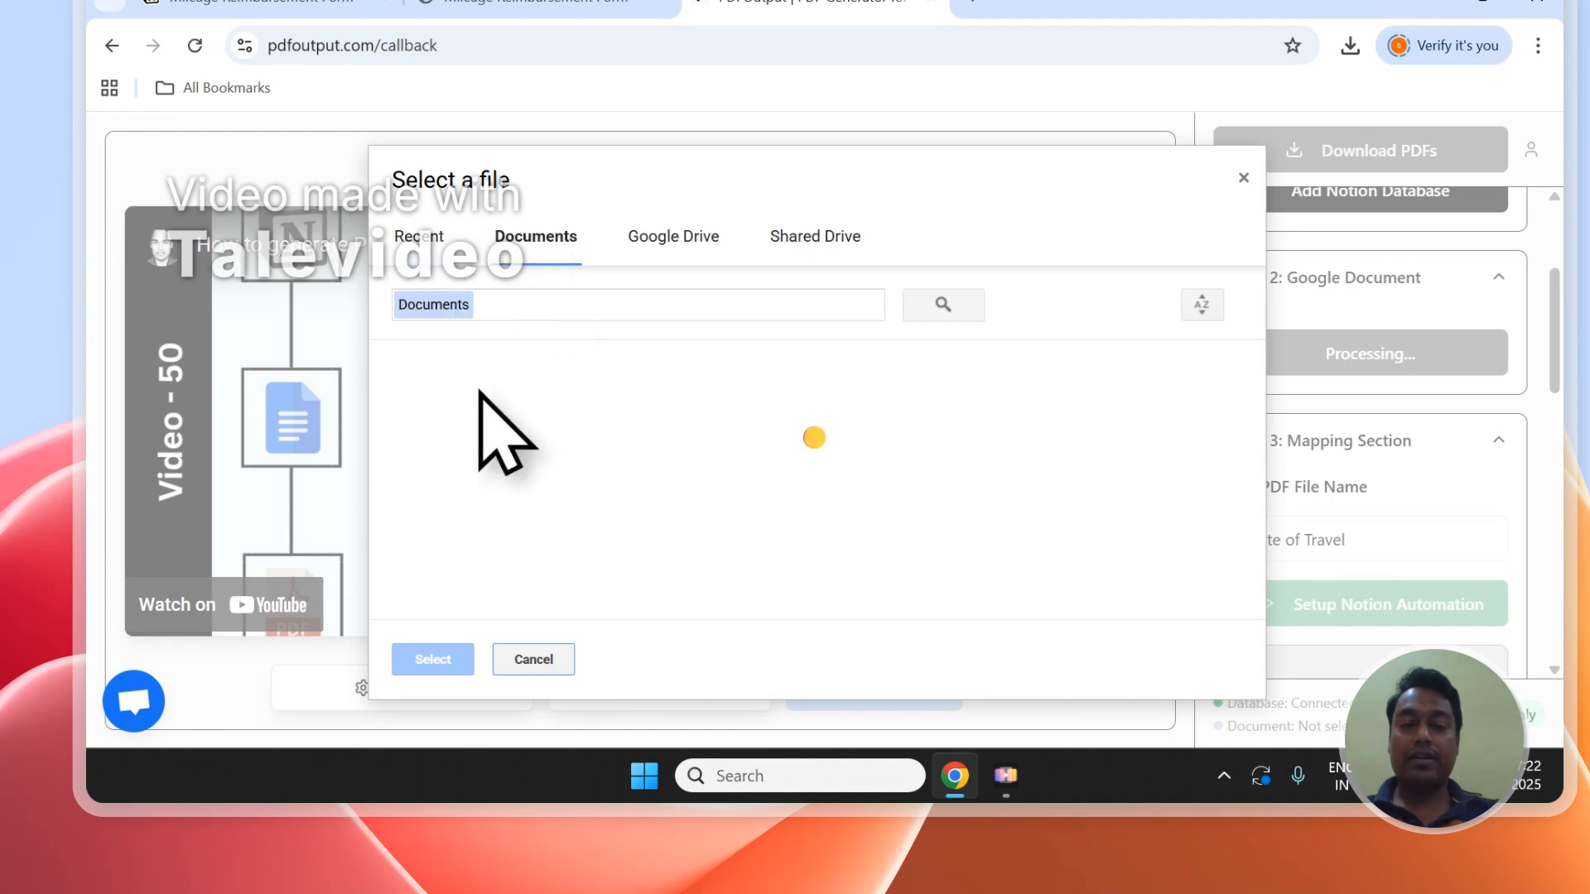
{"action": "double_click", "coordinate": [496, 415]}
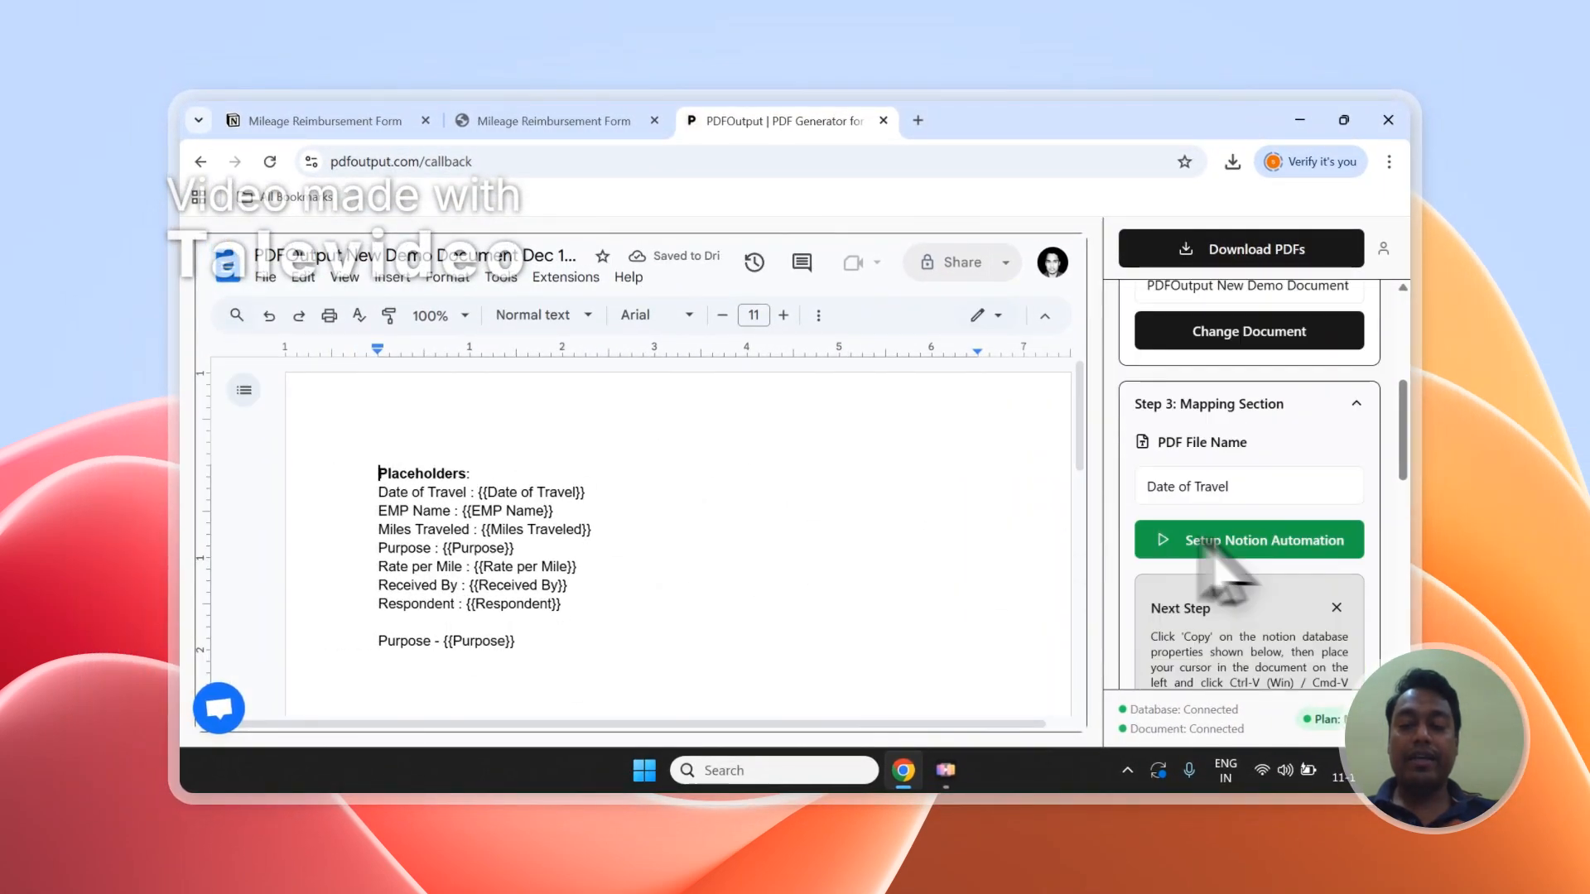
Step: Check the Notion response columns and set the PDF File Name in the mapping section to EMP Name
{"action": "scroll", "coordinate": [1238, 521], "scroll_direction": "up", "scroll_amount": 1}
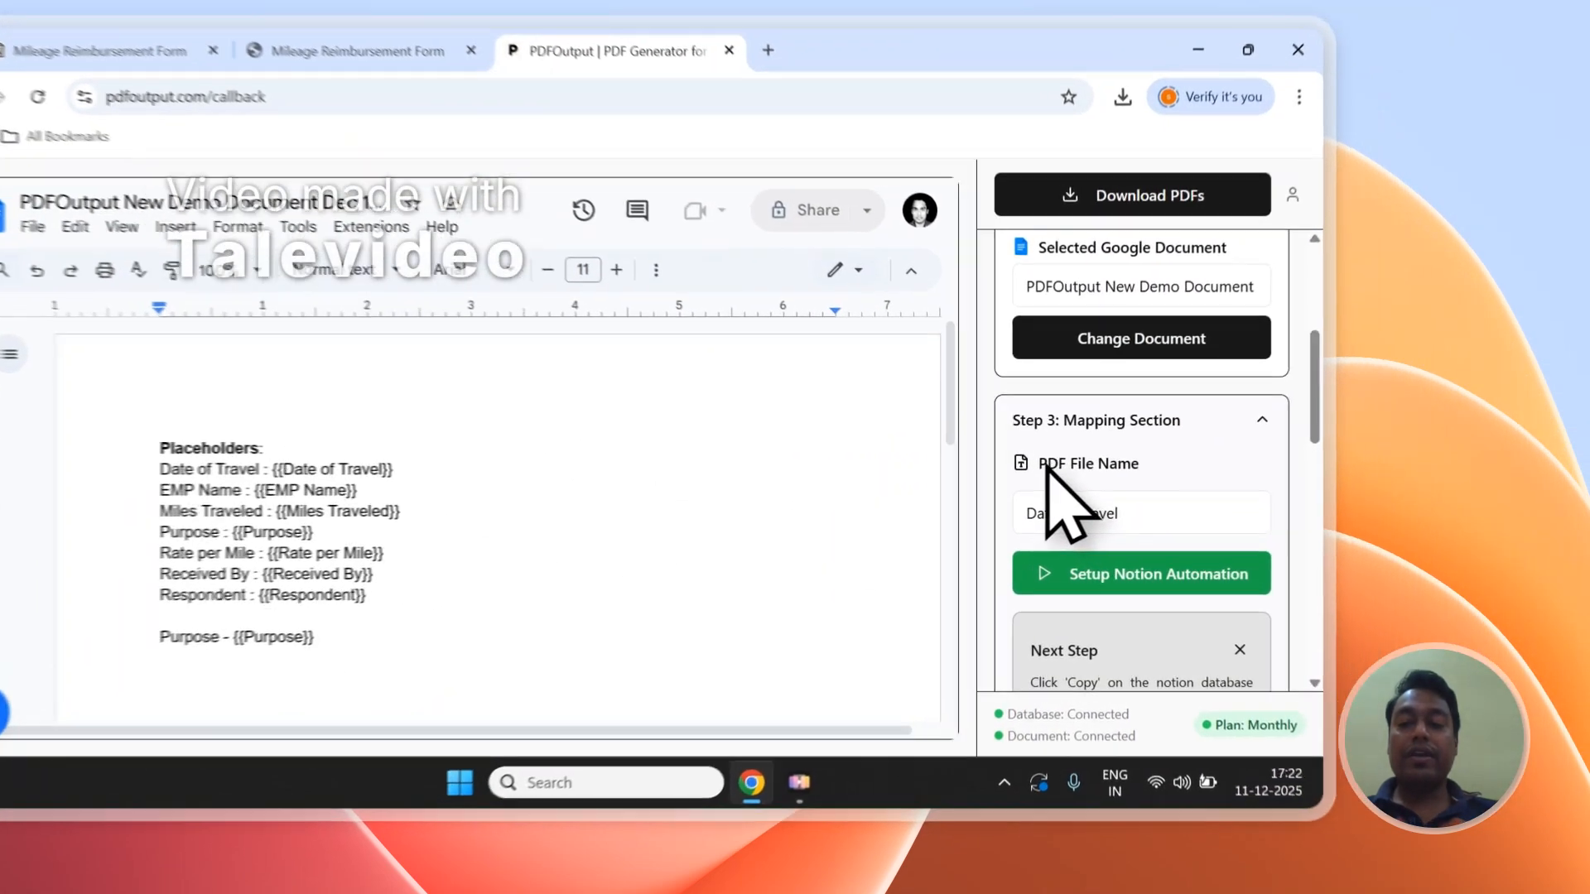
{"action": "left_click_drag", "start_coordinate": [1159, 488], "coordinate": [1247, 488]}
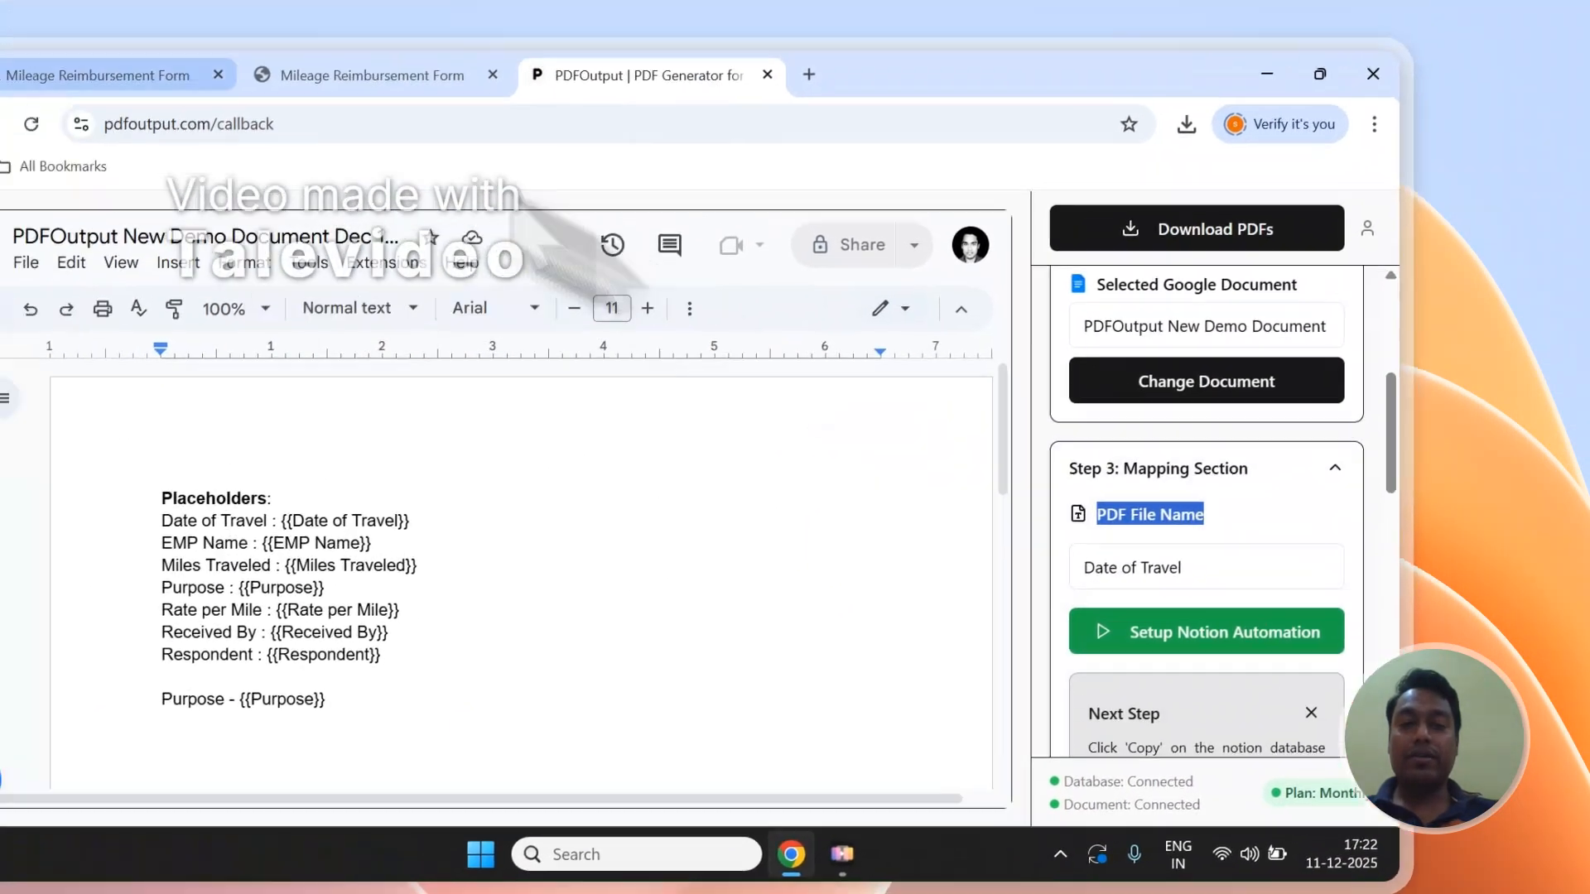
{"action": "left_click", "coordinate": [373, 75]}
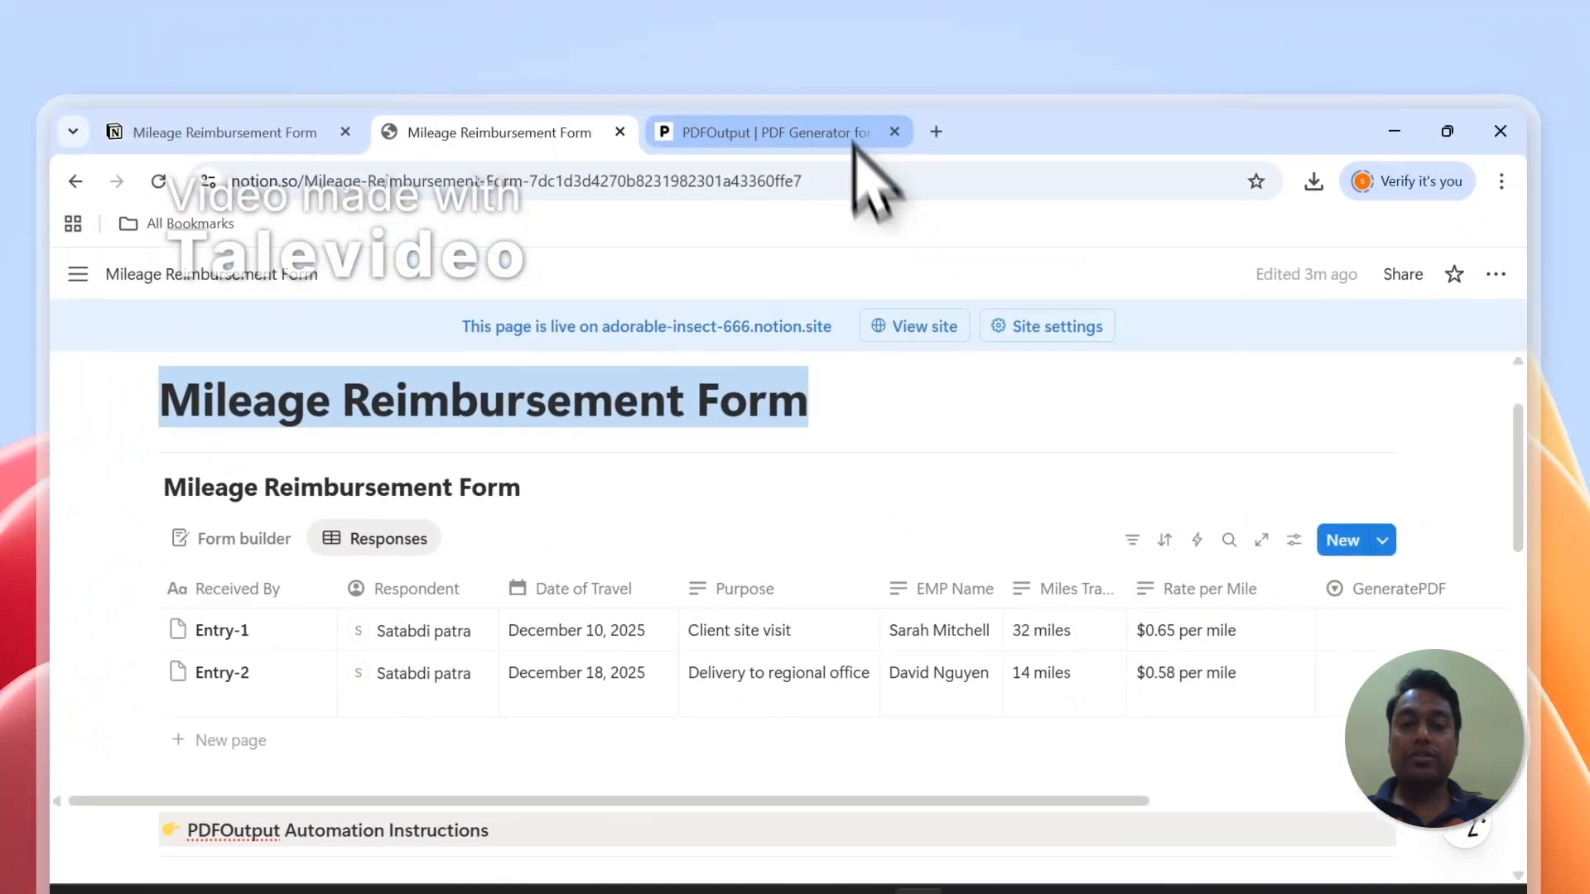
{"action": "left_click", "coordinate": [961, 18]}
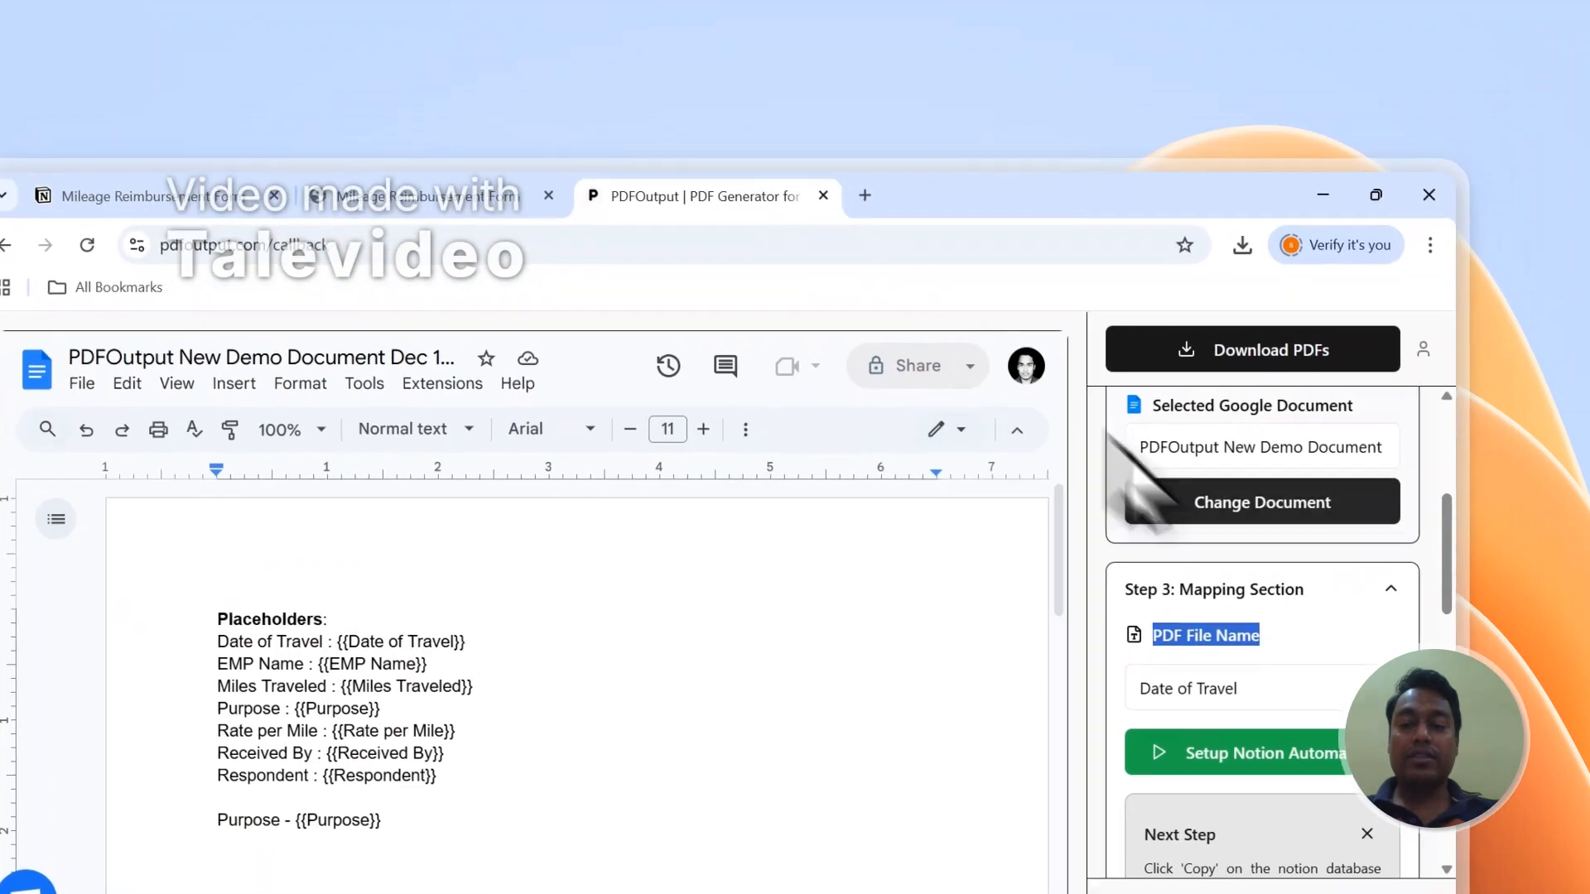
{"action": "left_click", "coordinate": [1414, 511]}
{"action": "left_click", "coordinate": [1033, 329]}
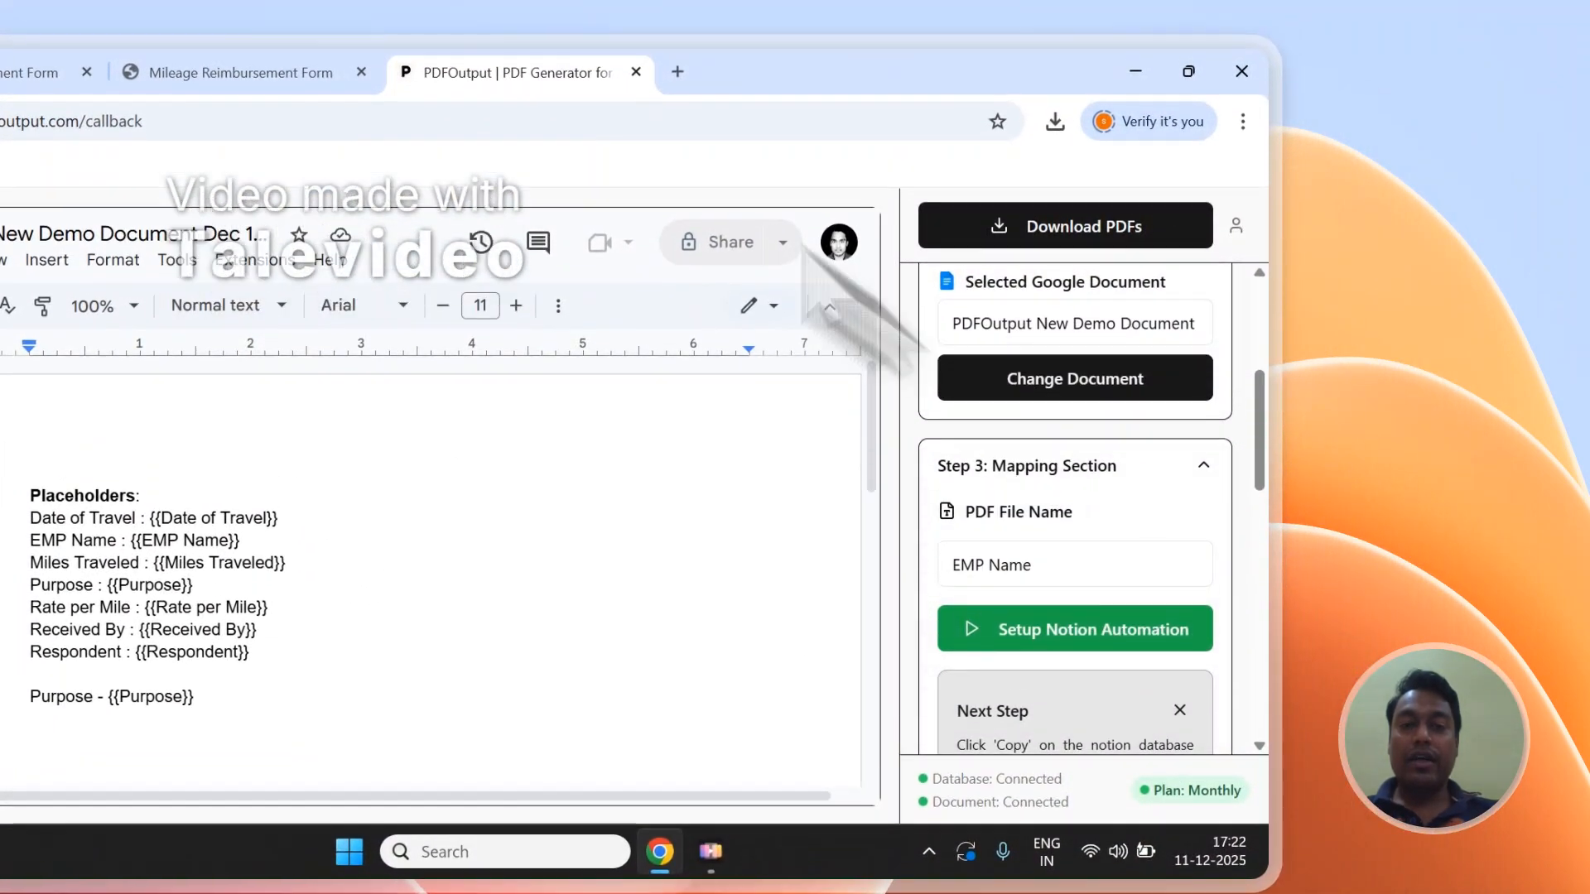
Step: In the Notion responses table, set GeneratePDF to Ready to Generate for both Entry-1 and Entry-2
{"action": "left_click", "coordinate": [273, 28]}
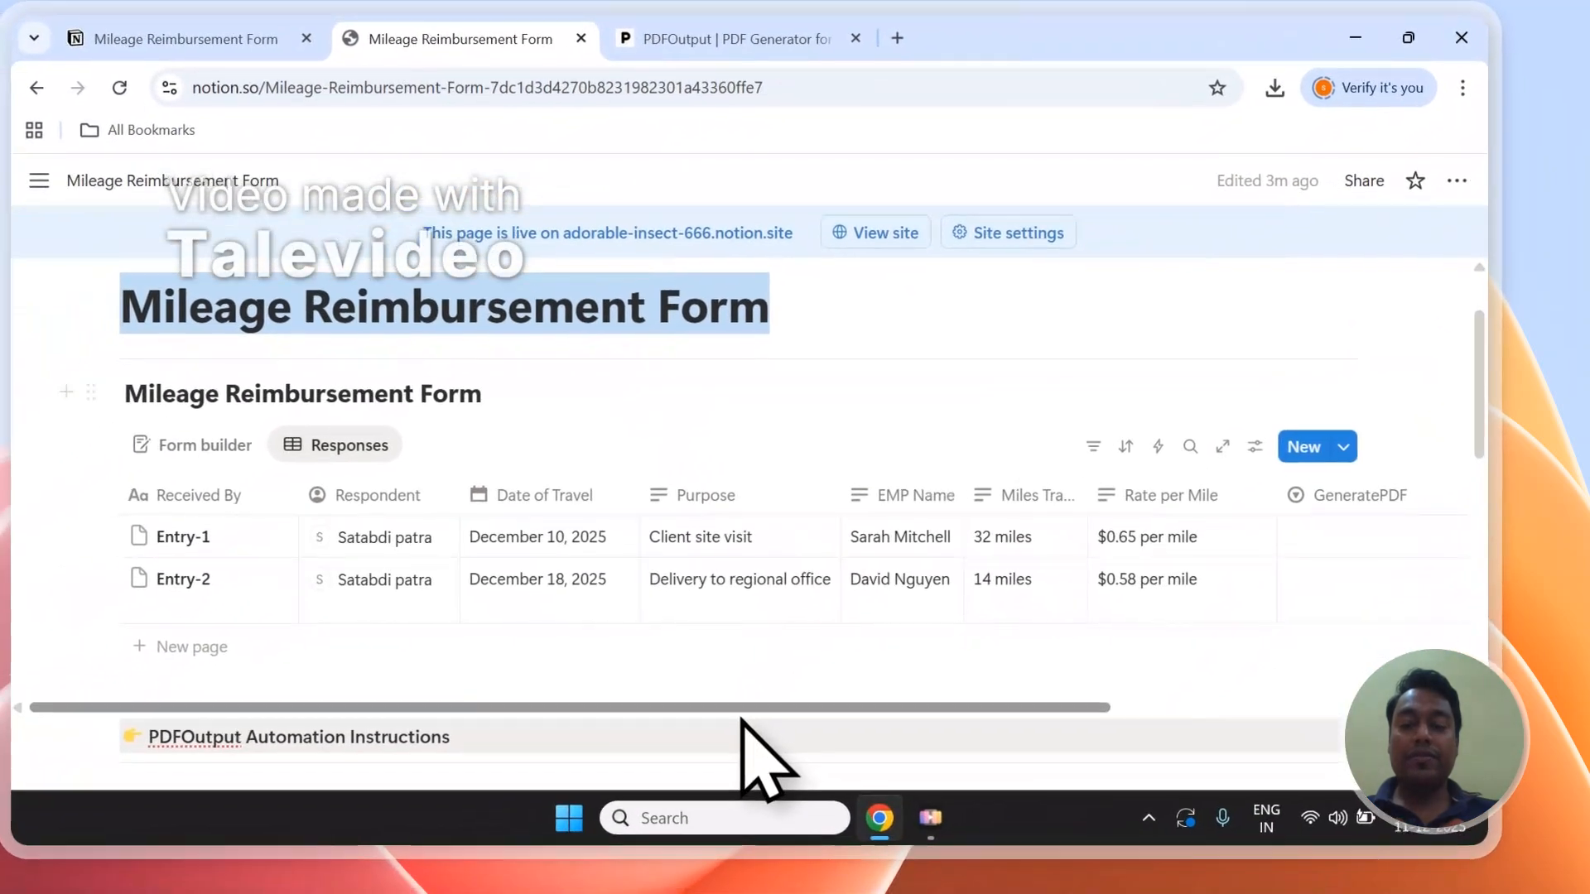
{"action": "scroll", "coordinate": [741, 719], "scroll_direction": "right", "scroll_amount": 5}
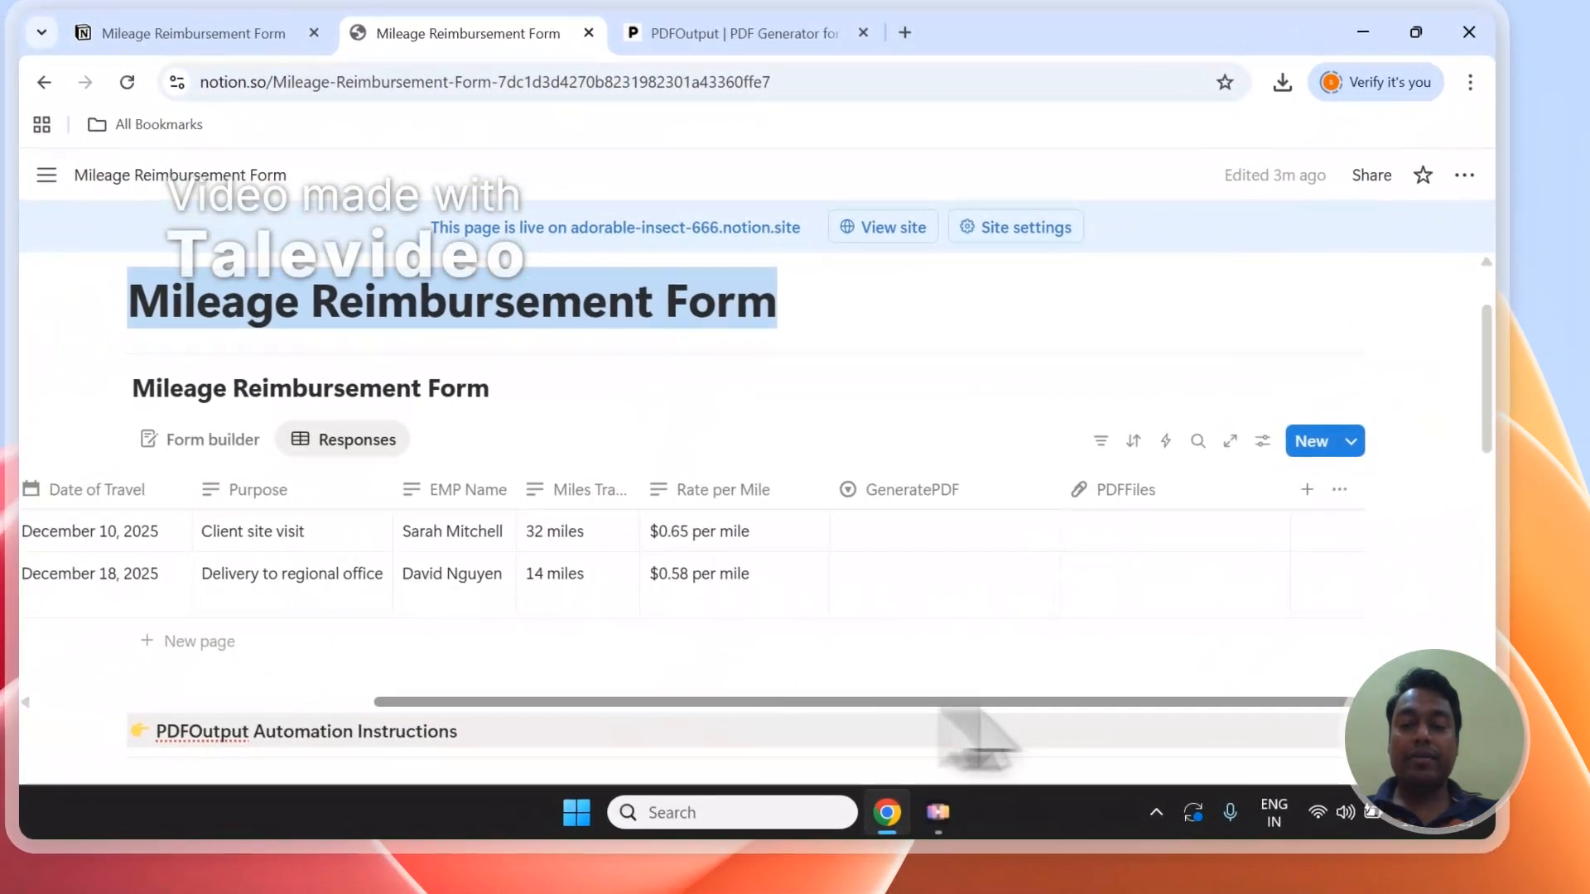
{"action": "left_click", "coordinate": [929, 533]}
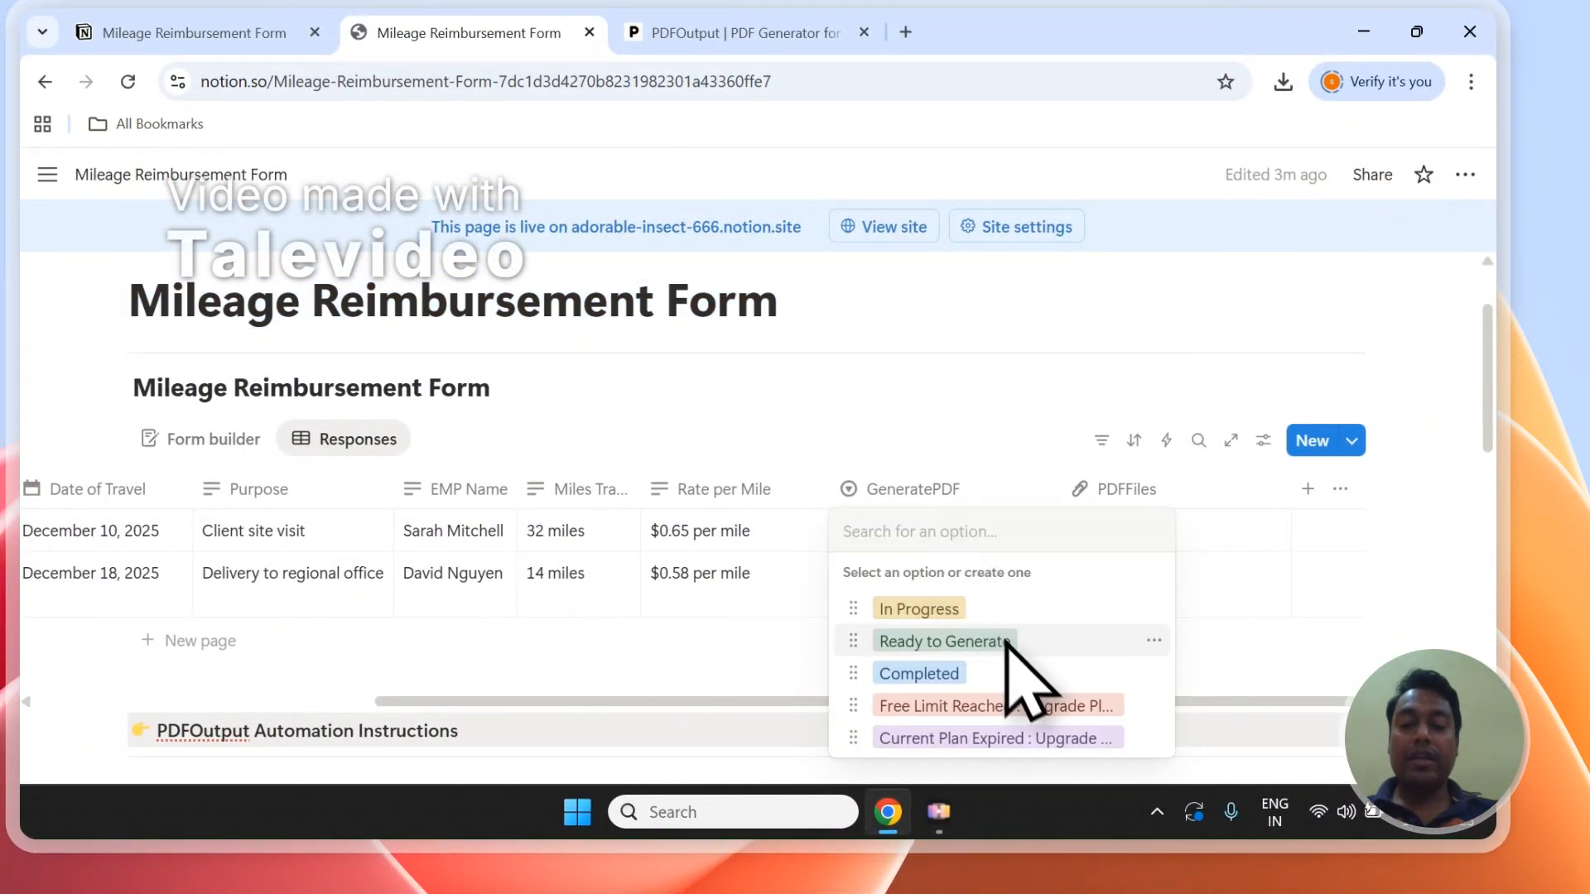
{"action": "left_click", "coordinate": [944, 642]}
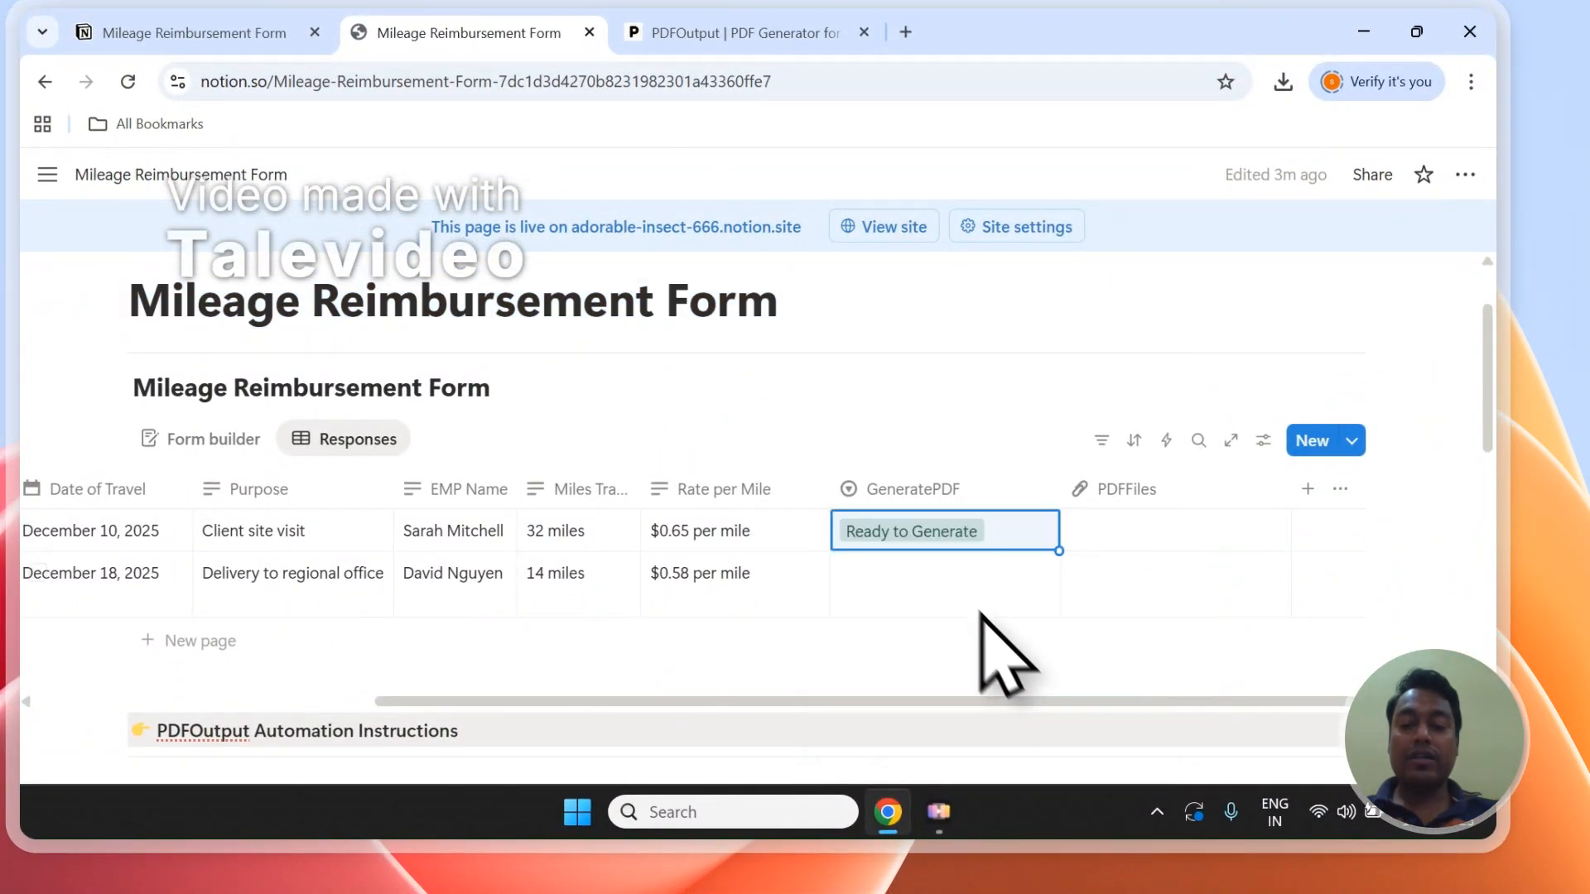
{"action": "left_click", "coordinate": [973, 591]}
{"action": "left_click", "coordinate": [991, 434]}
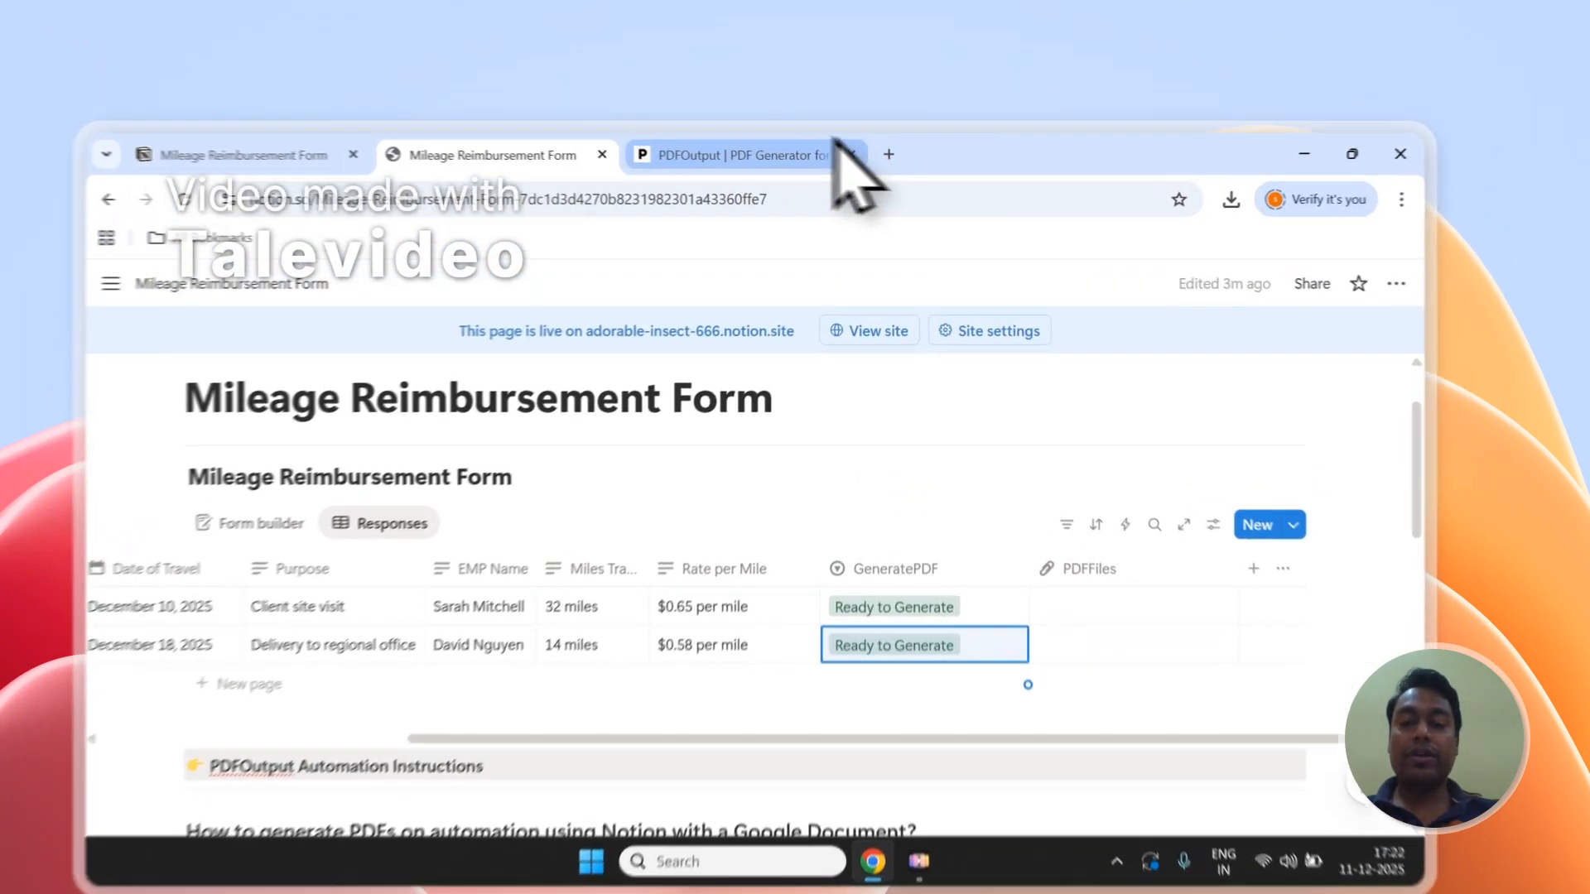
Step: Return to PDFOutput, reload the Notion database in the mapping section, and start generating and downloading the PDFs
{"action": "left_click", "coordinate": [828, 121]}
{"action": "scroll", "coordinate": [1225, 662], "scroll_direction": "down", "scroll_amount": 5}
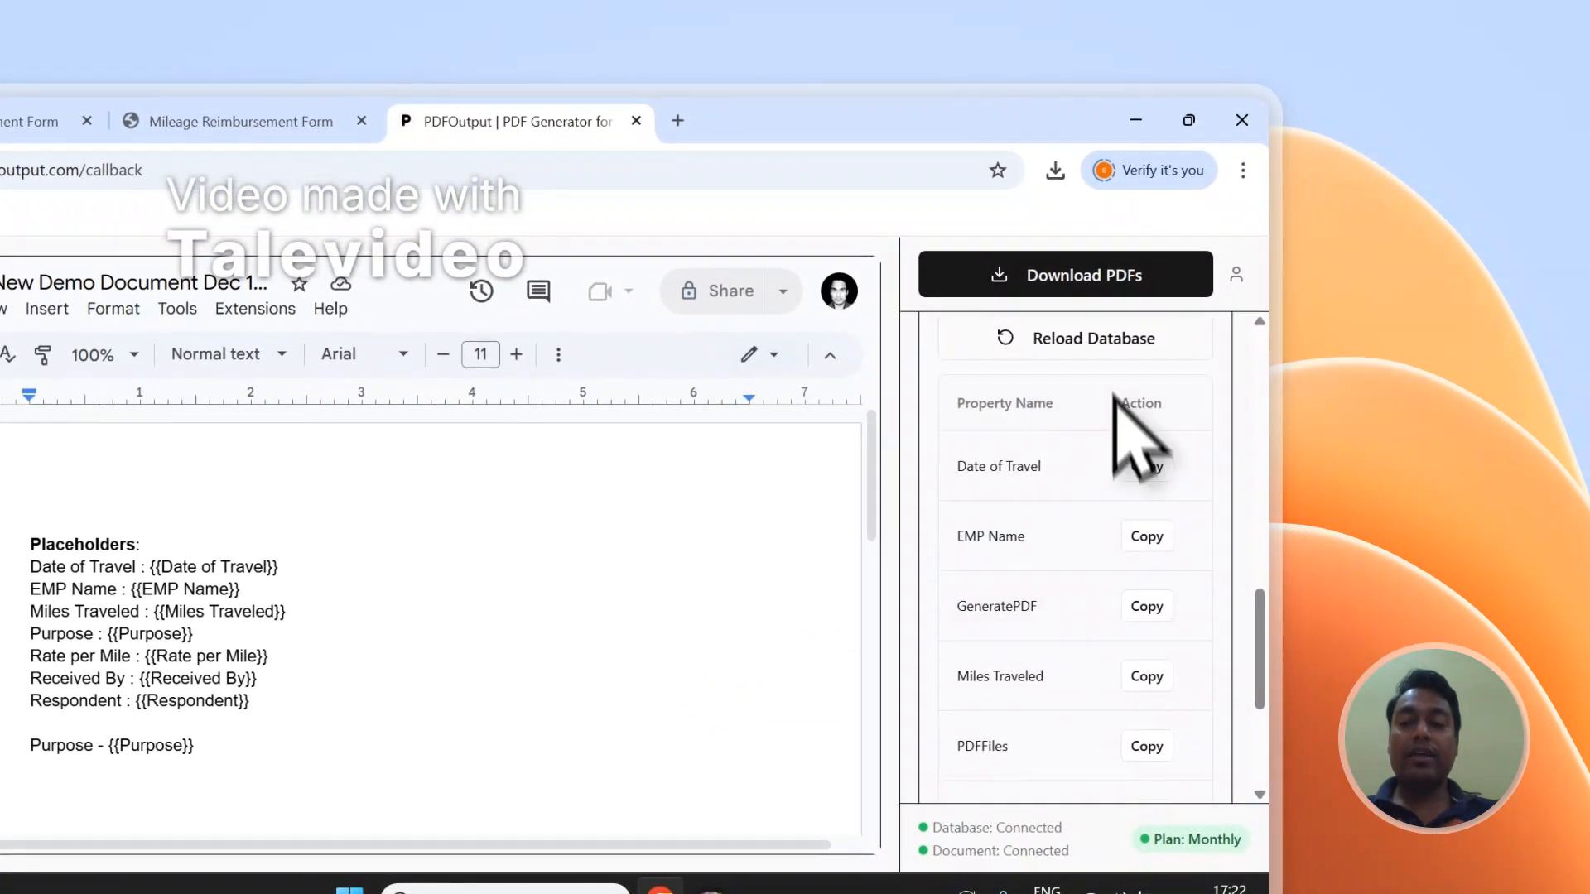
{"action": "left_click", "coordinate": [1135, 344]}
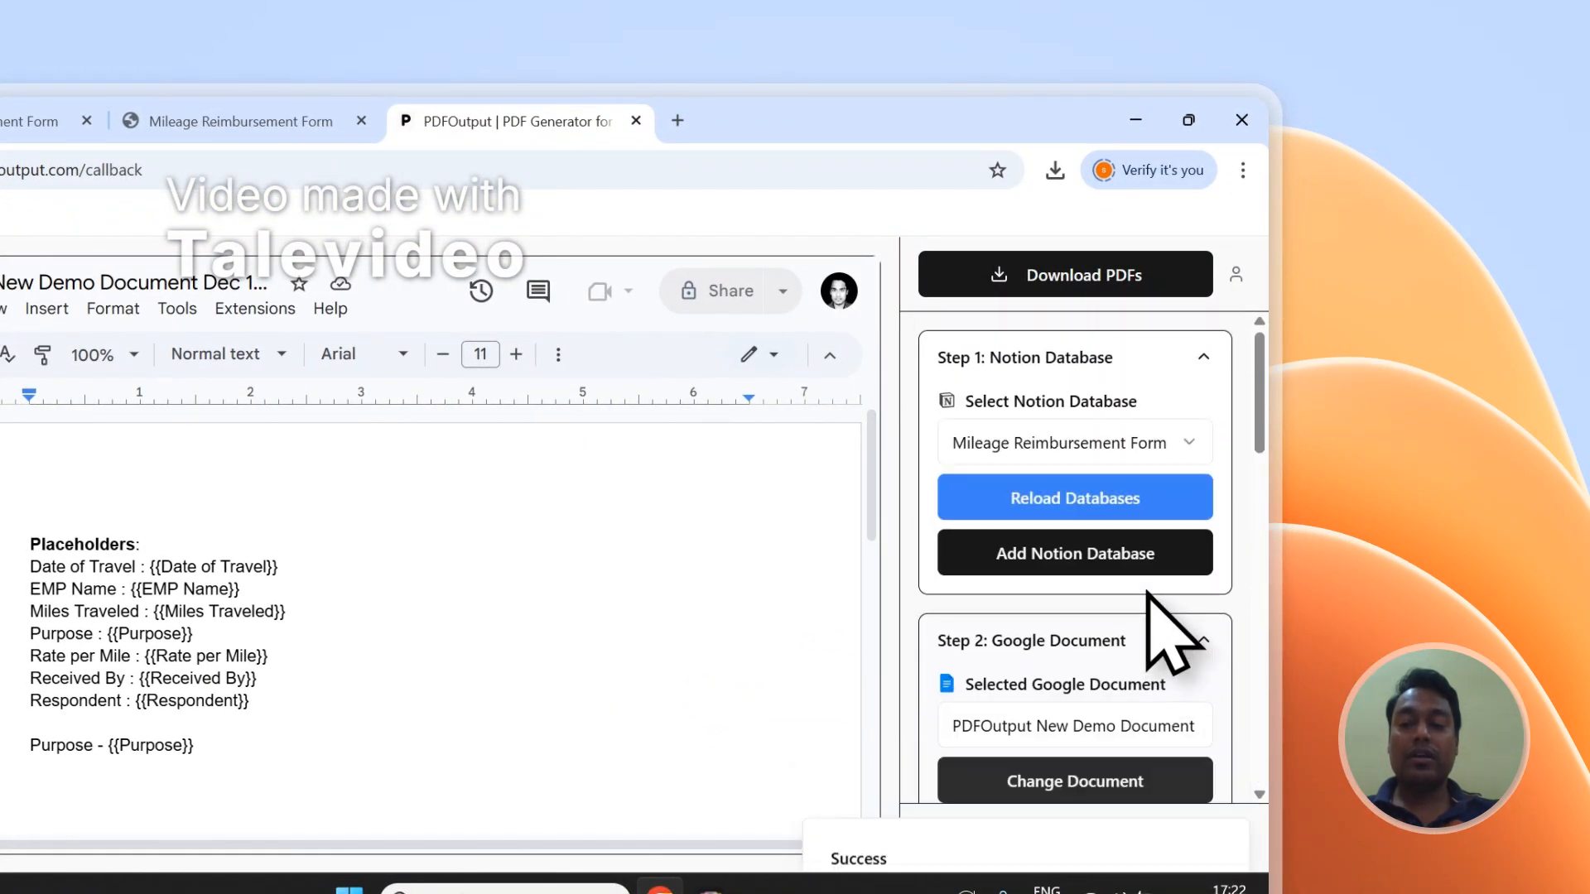
{"action": "scroll", "coordinate": [1155, 613], "scroll_direction": "down", "scroll_amount": 10}
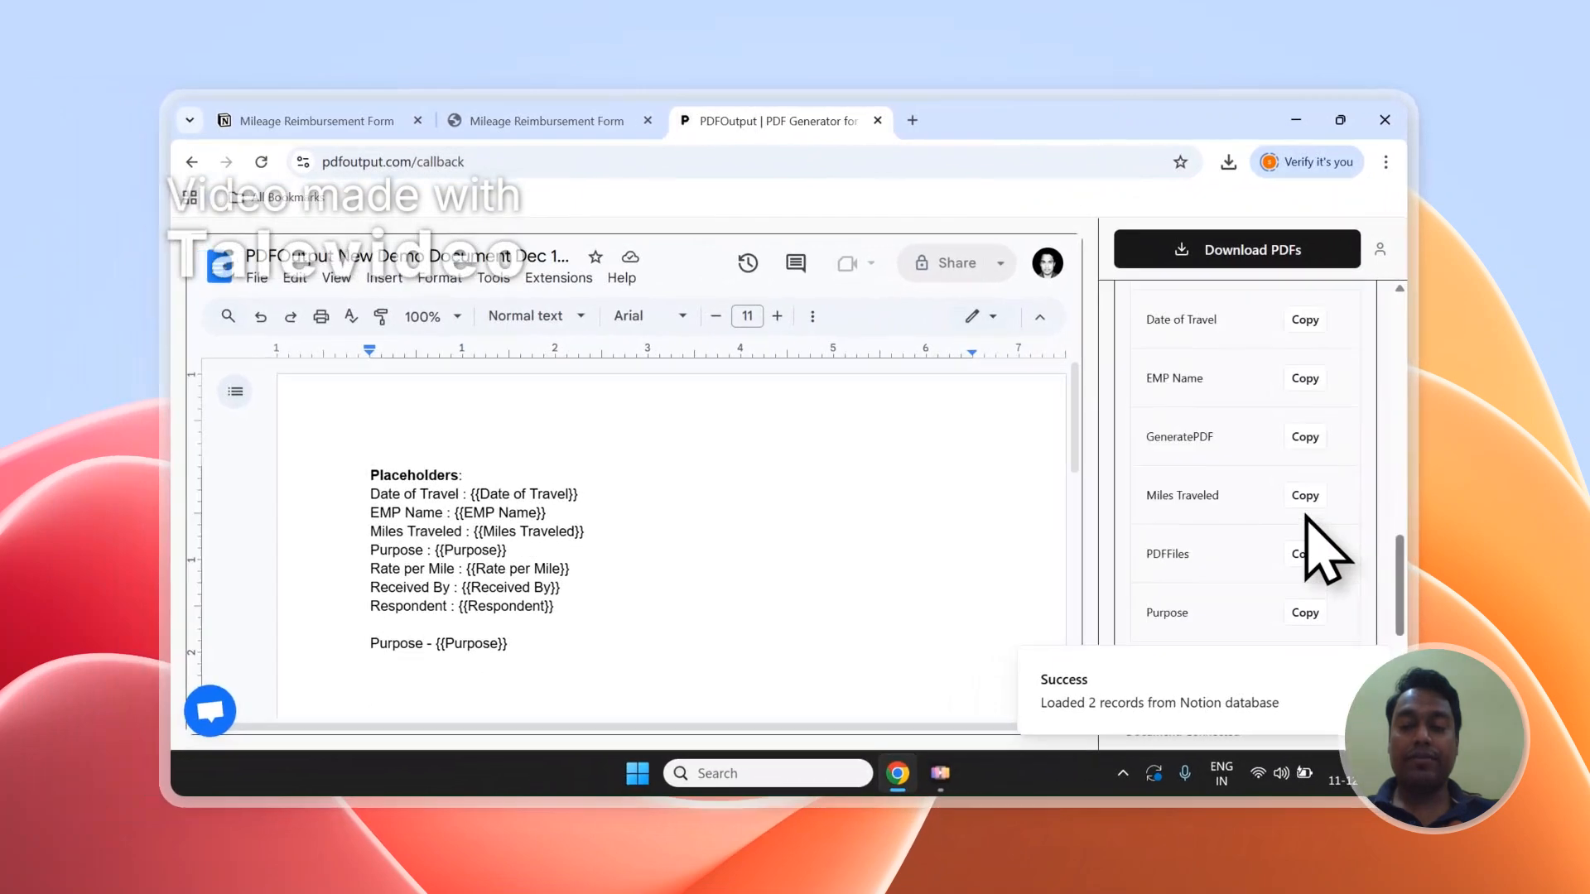
{"action": "scroll", "coordinate": [1316, 547], "scroll_direction": "down", "scroll_amount": 3}
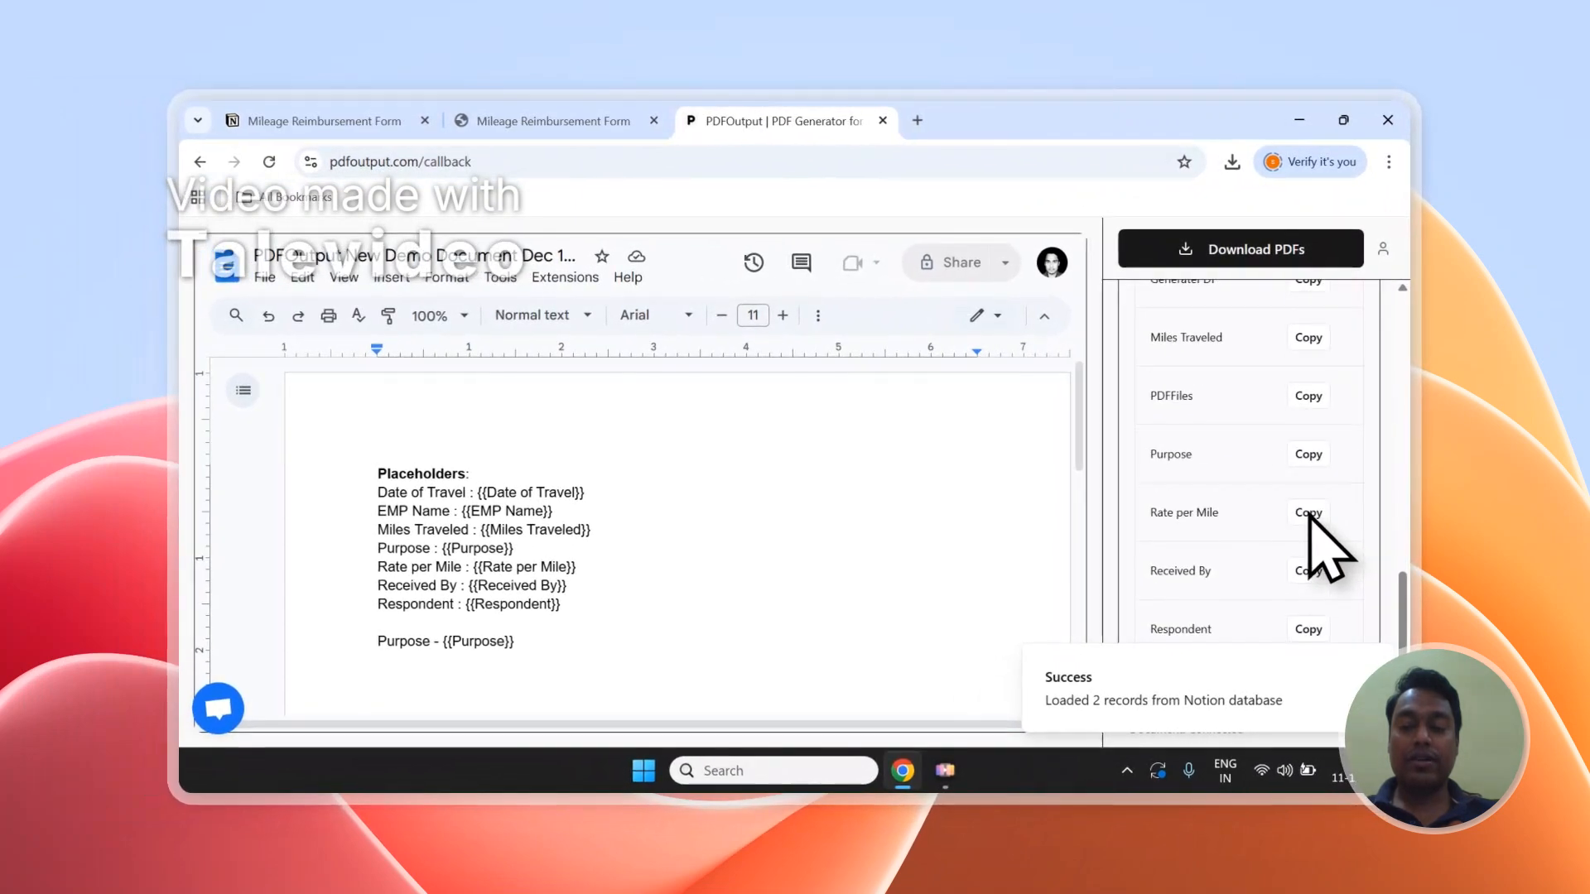
{"action": "scroll", "coordinate": [1321, 548], "scroll_direction": "up", "scroll_amount": 15}
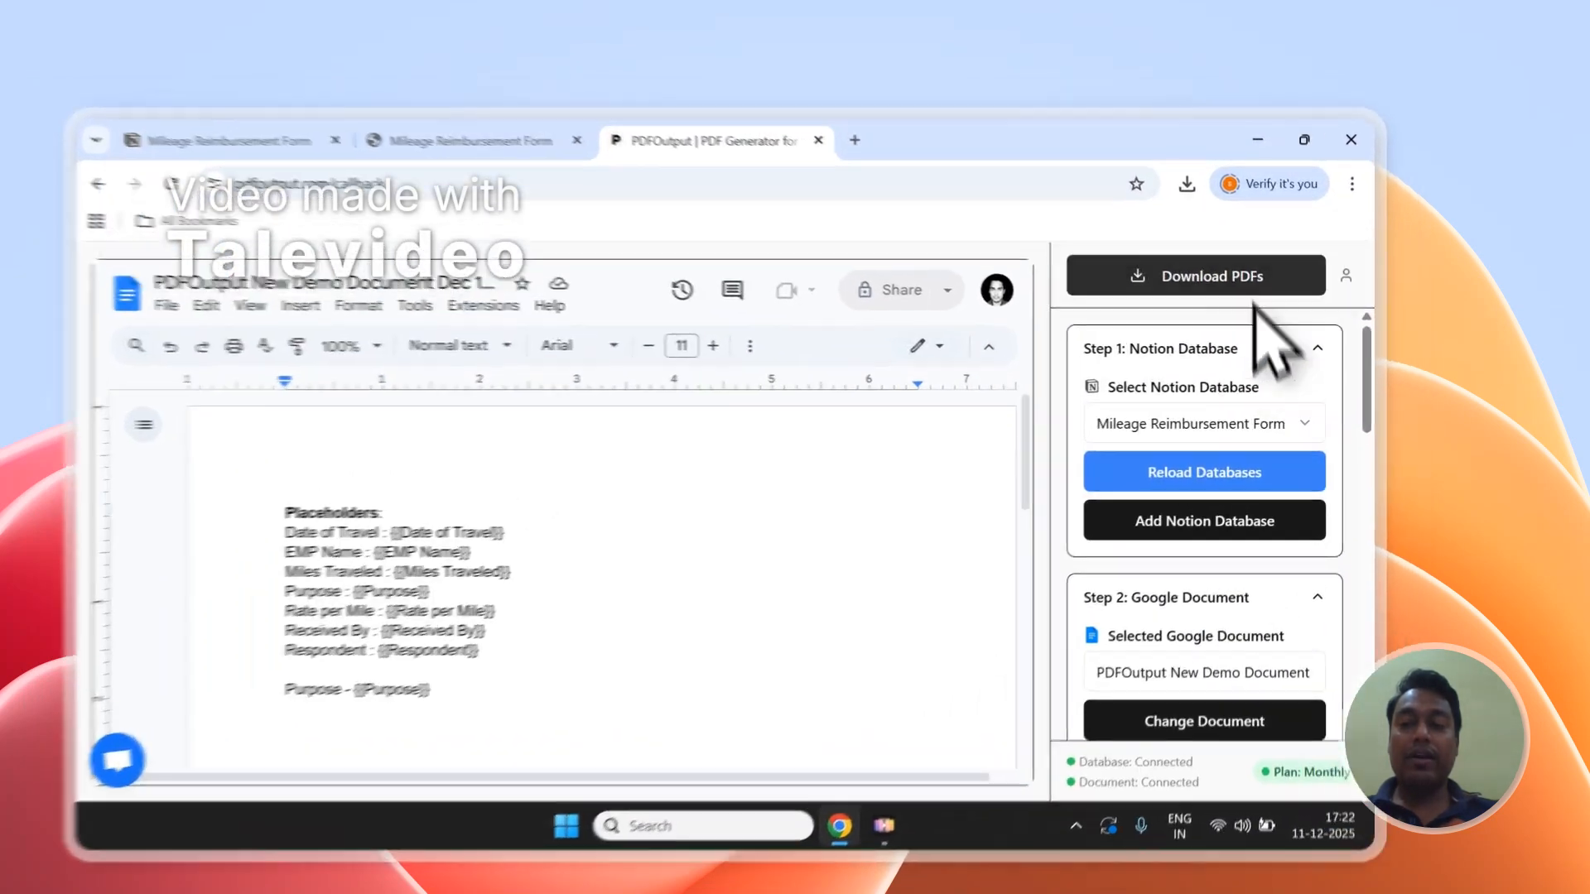
{"action": "left_click", "coordinate": [1247, 285]}
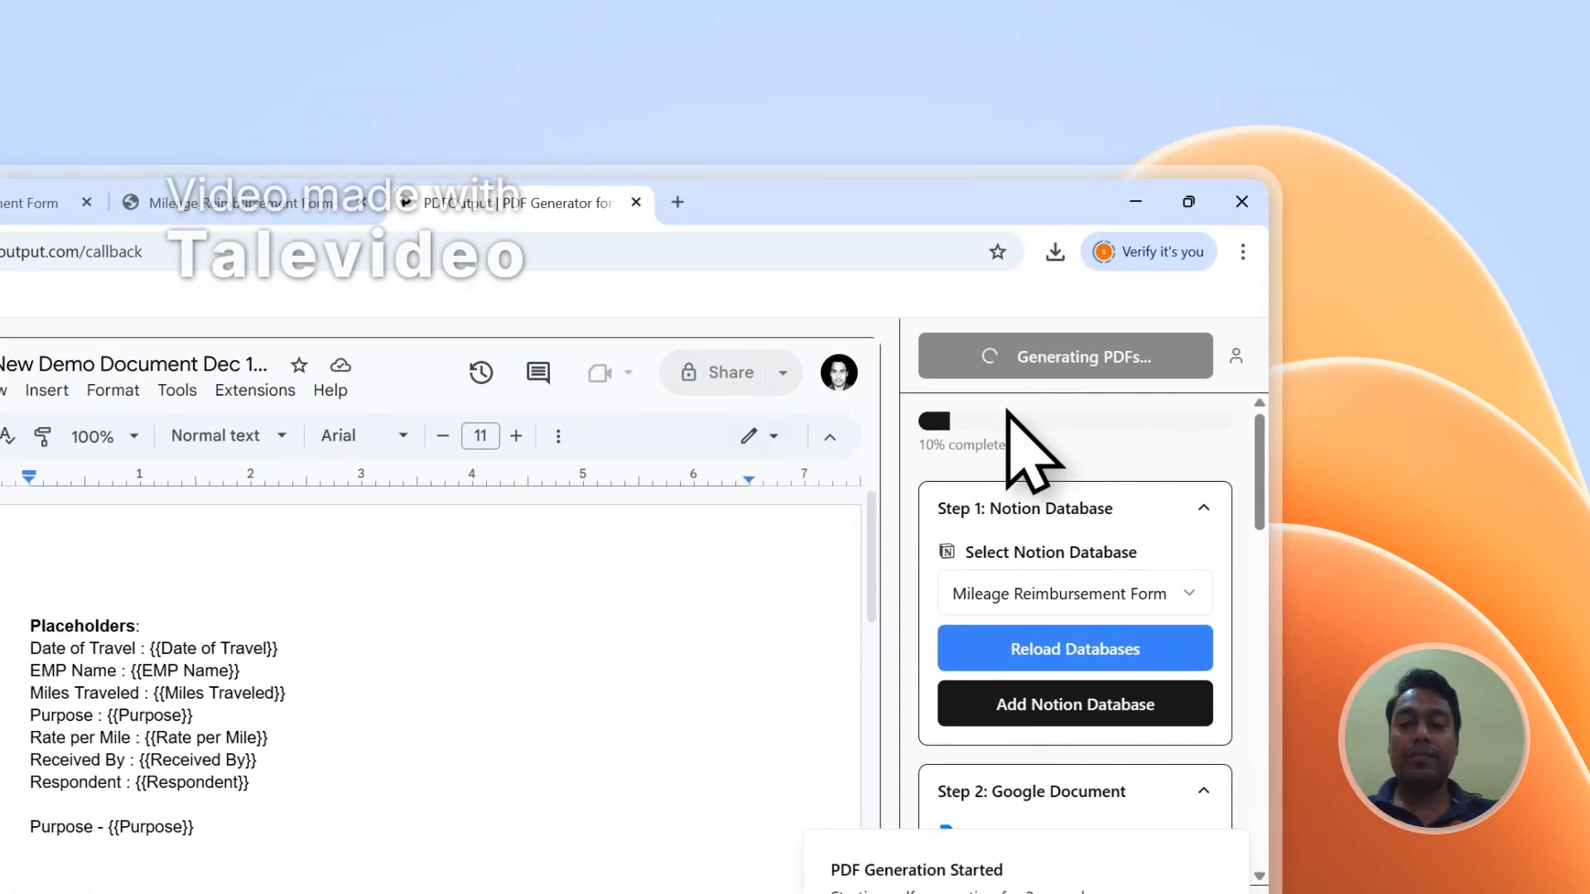
Step: Open Entry-2's generated PDF from the PDFFiles column in Notion and highlight the field values filled into it
{"action": "left_click", "coordinate": [340, 203]}
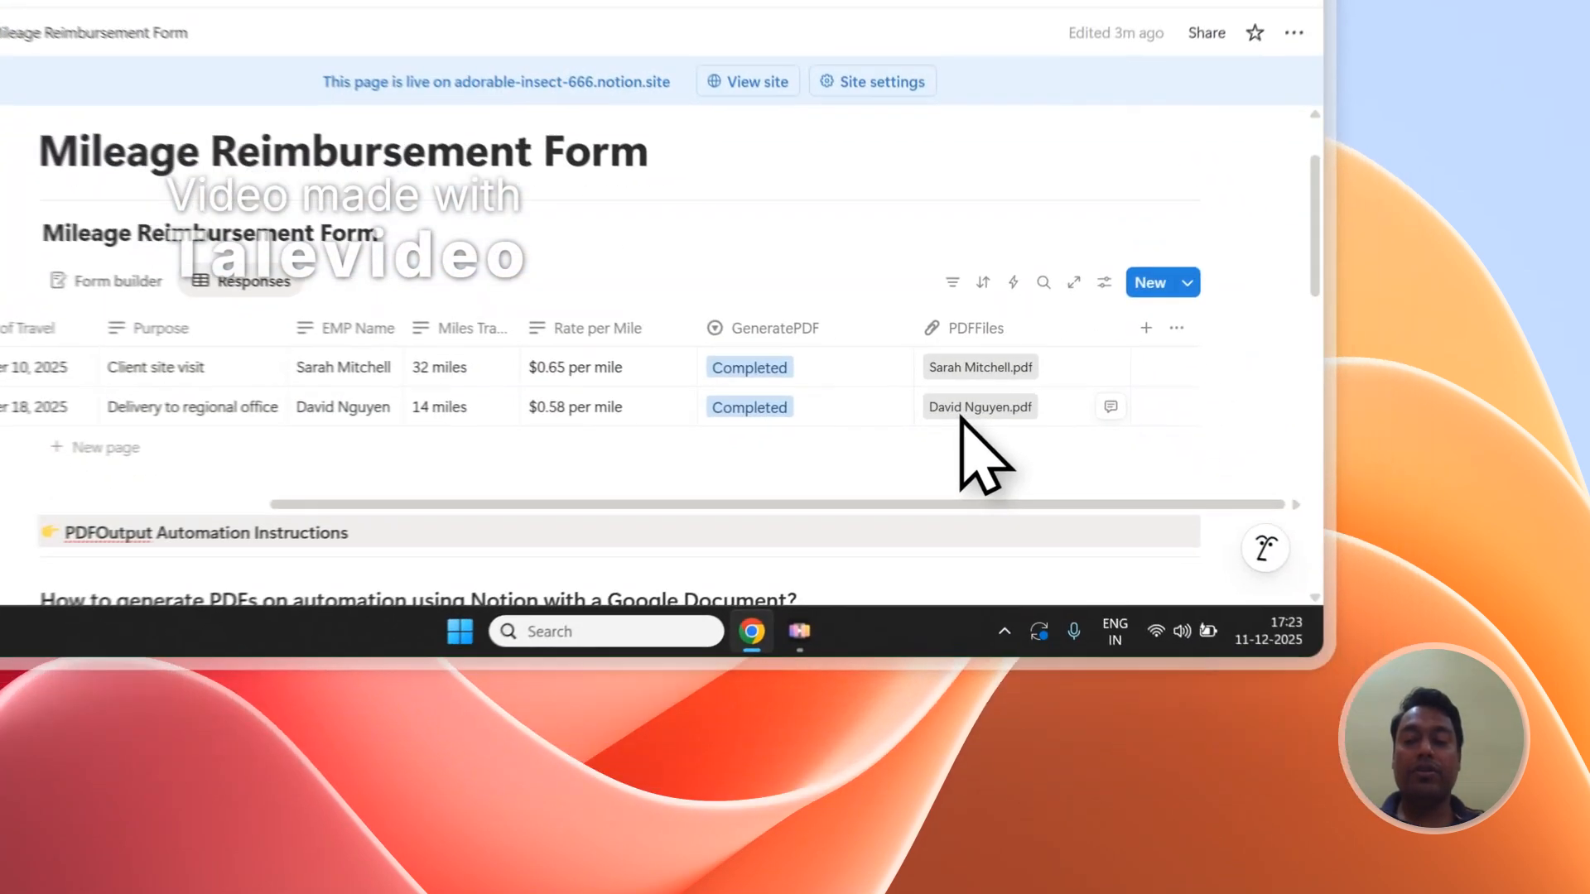
{"action": "left_click", "coordinate": [1089, 580]}
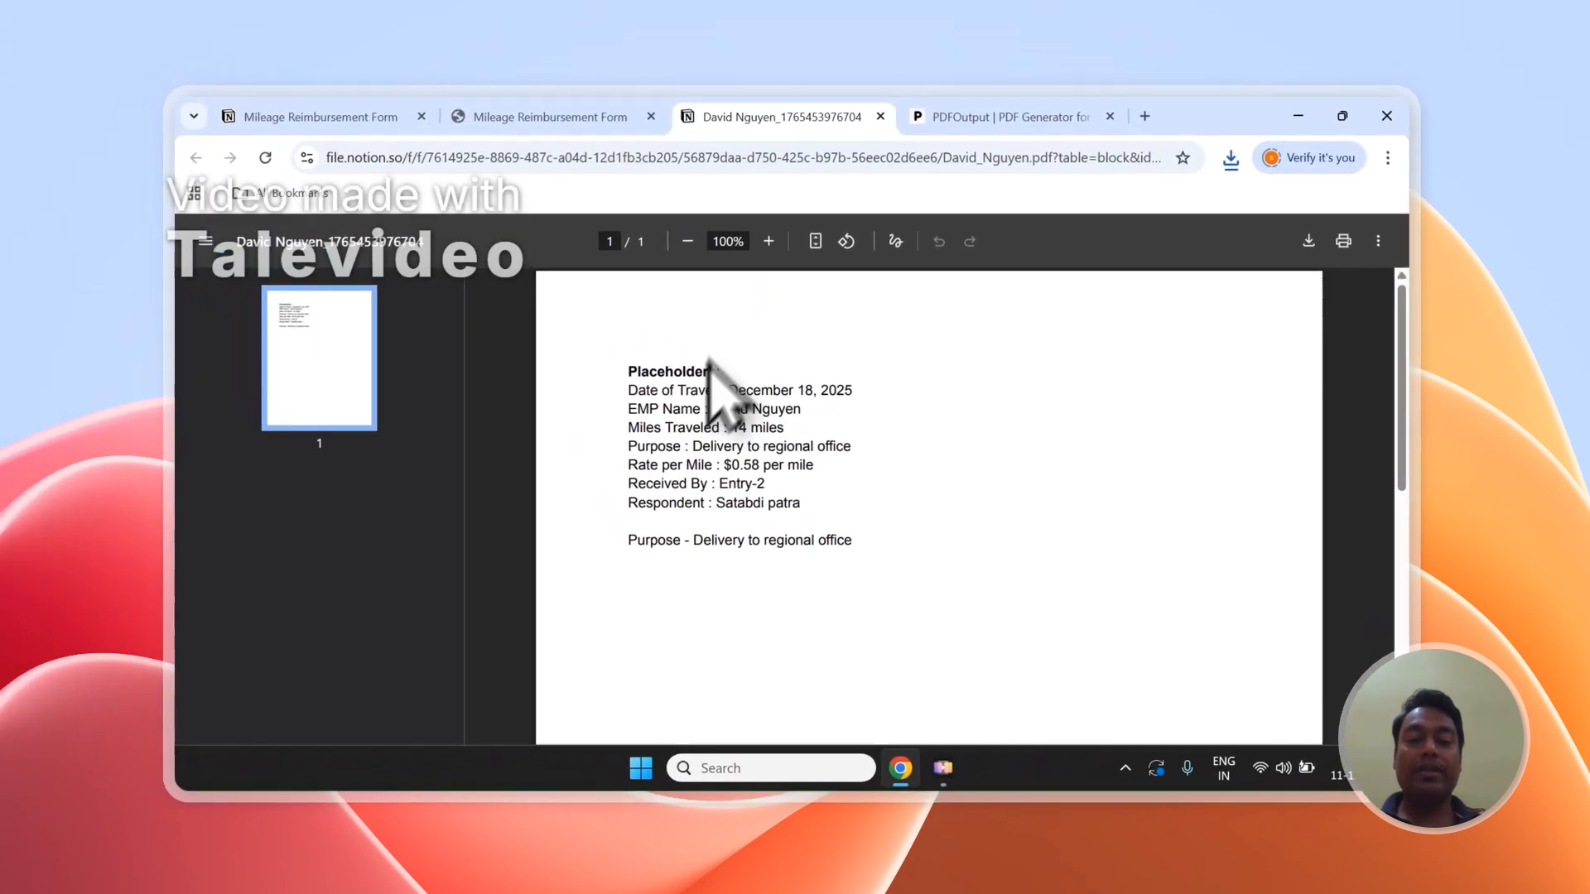
{"action": "scroll", "coordinate": [364, 102], "scroll_direction": "down", "scroll_amount": 2}
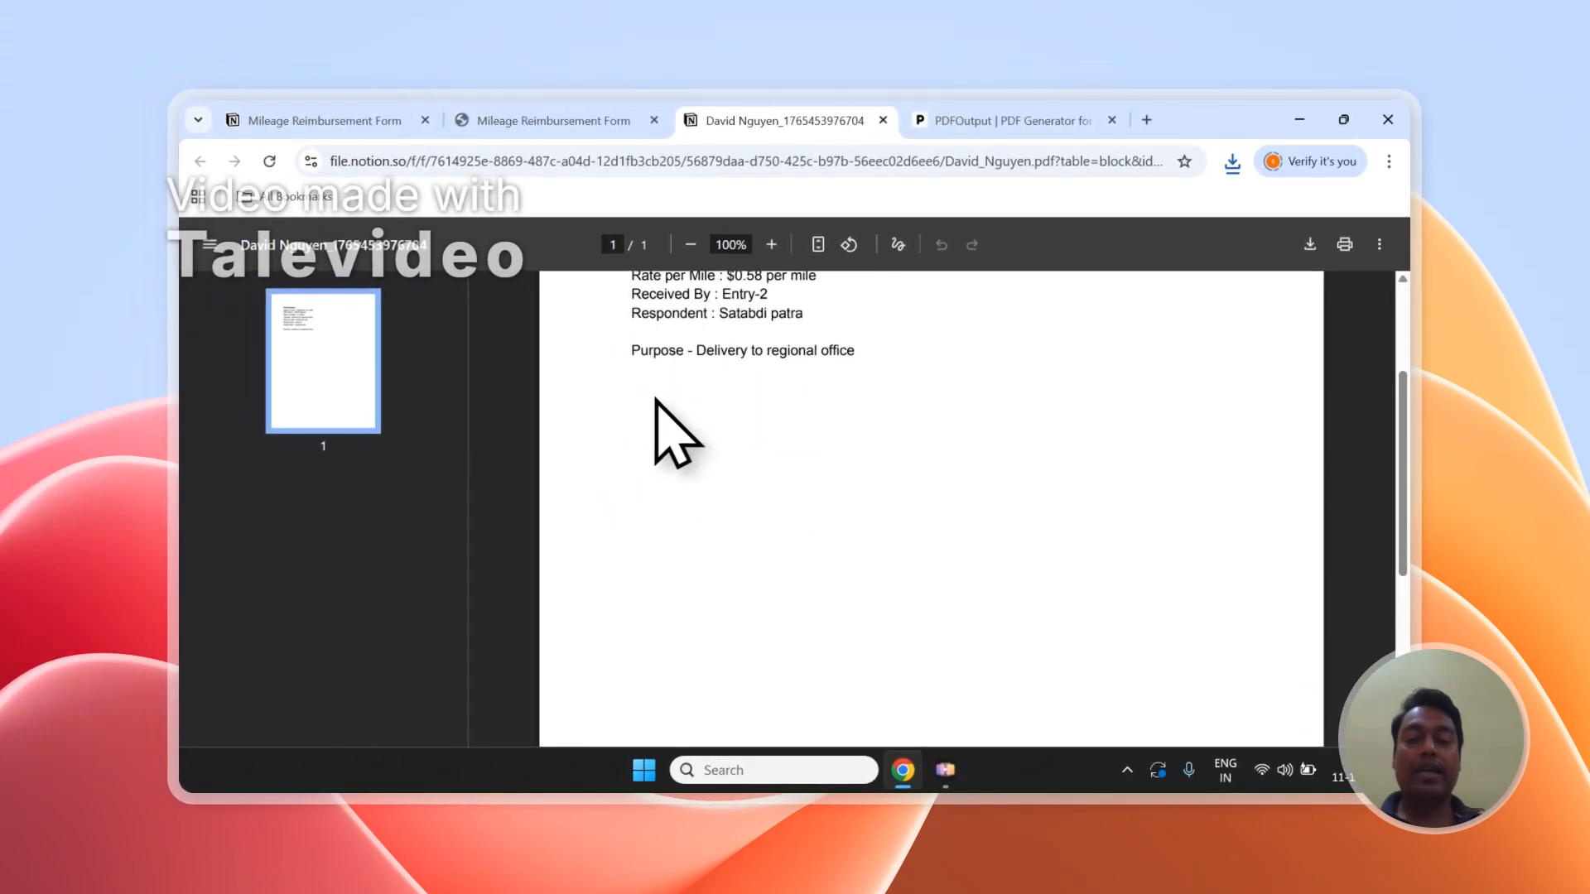
{"action": "scroll", "coordinate": [667, 405], "scroll_direction": "up", "scroll_amount": 2}
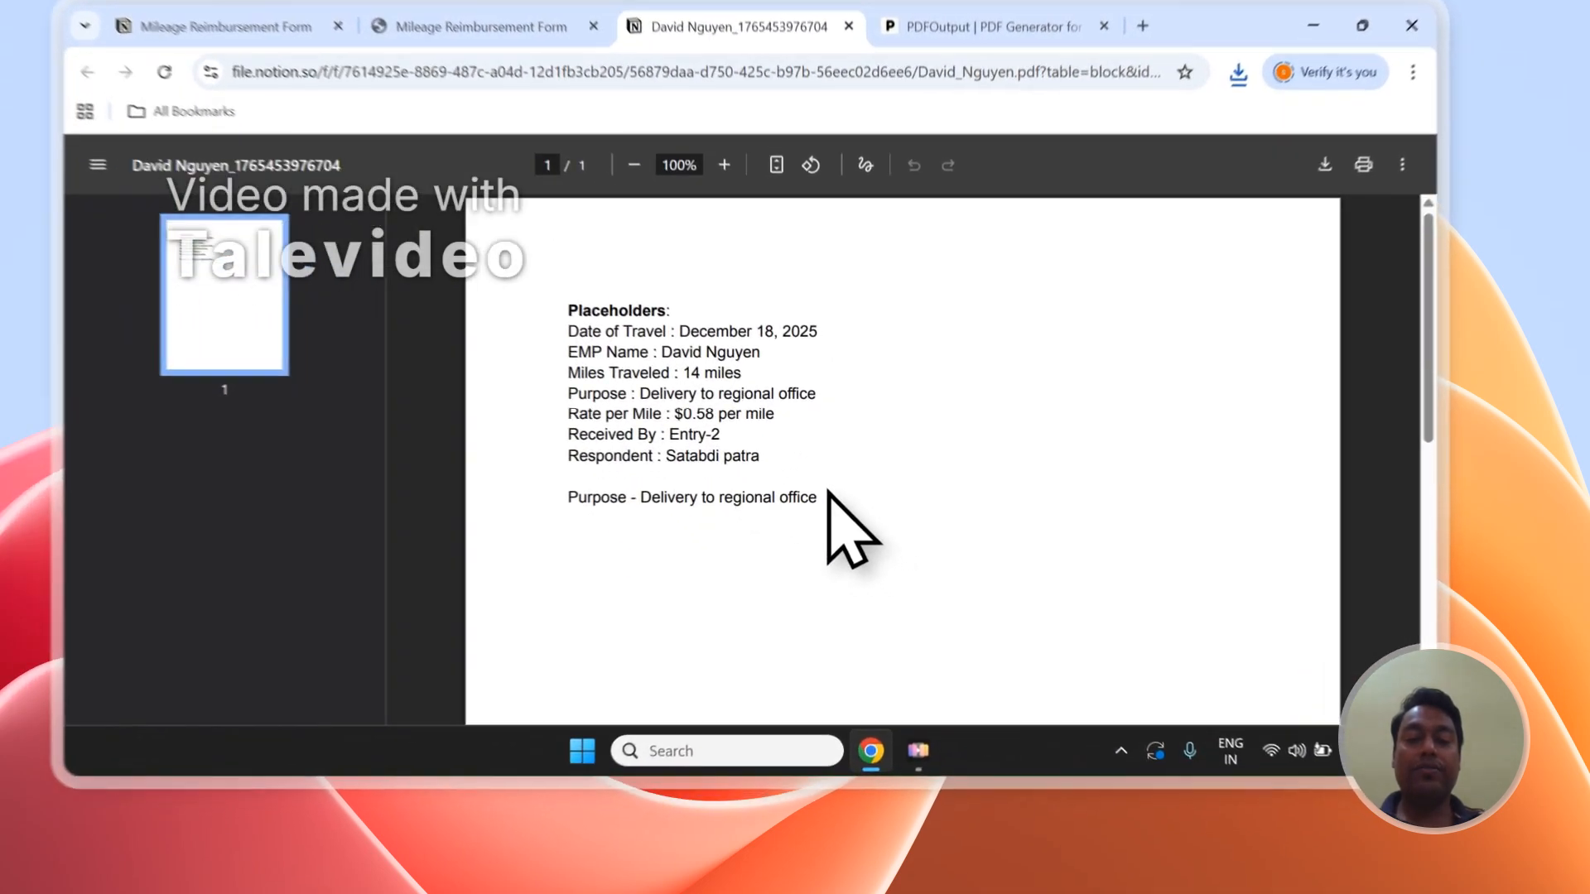
{"action": "left_click_drag", "start_coordinate": [861, 542], "coordinate": [617, 377]}
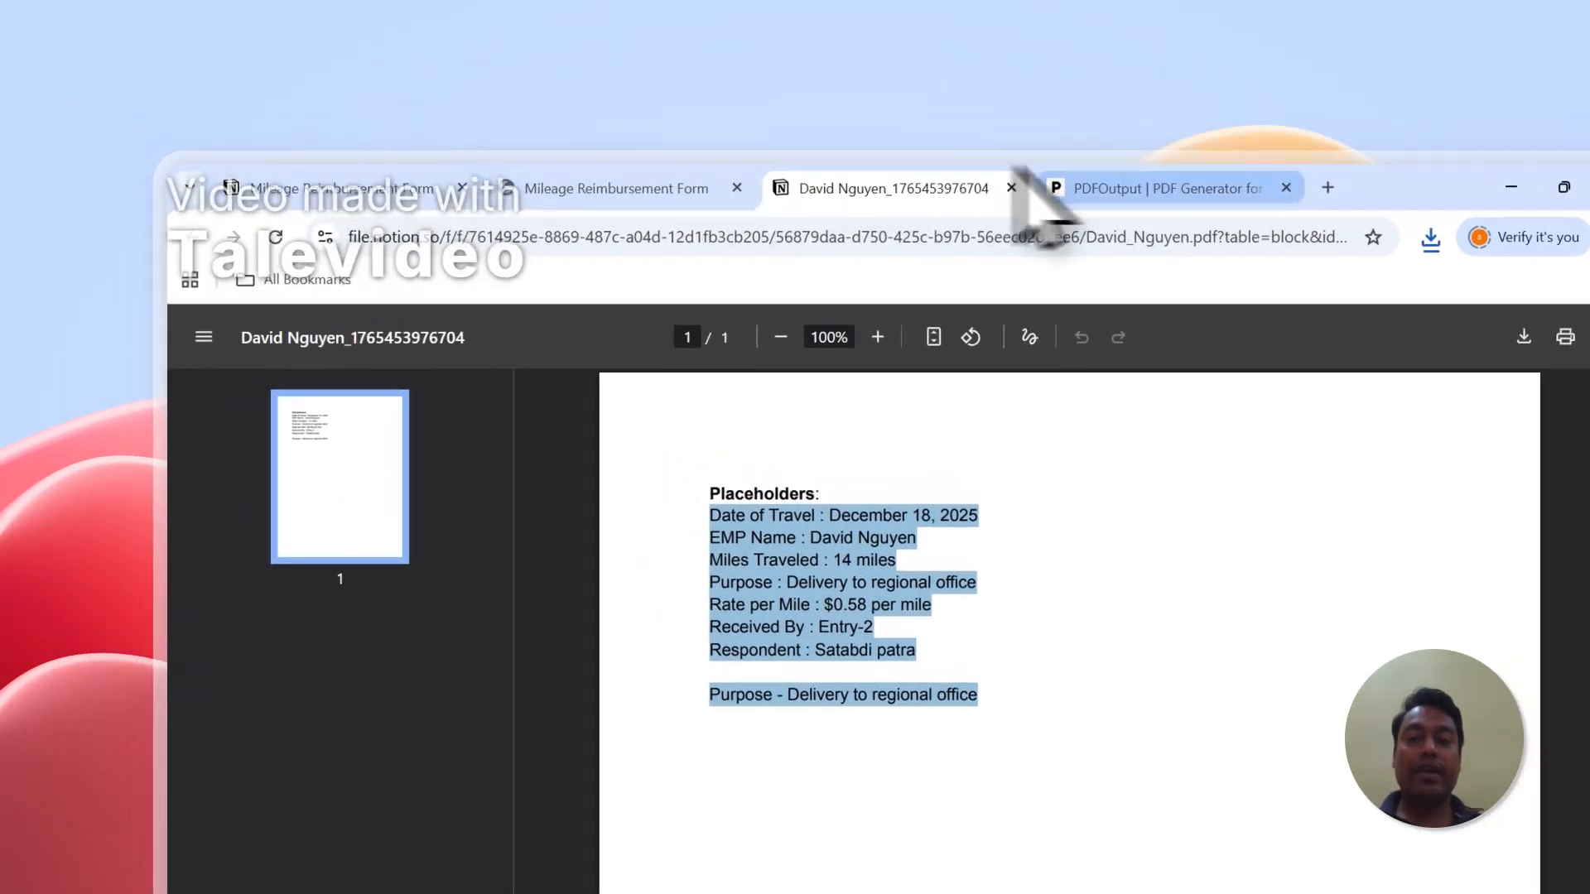
Step: Review the placeholders in the PDFOutput template document, and open Entry-1's generated PDF from the PDFFiles column in Notion
{"action": "left_click", "coordinate": [1035, 202]}
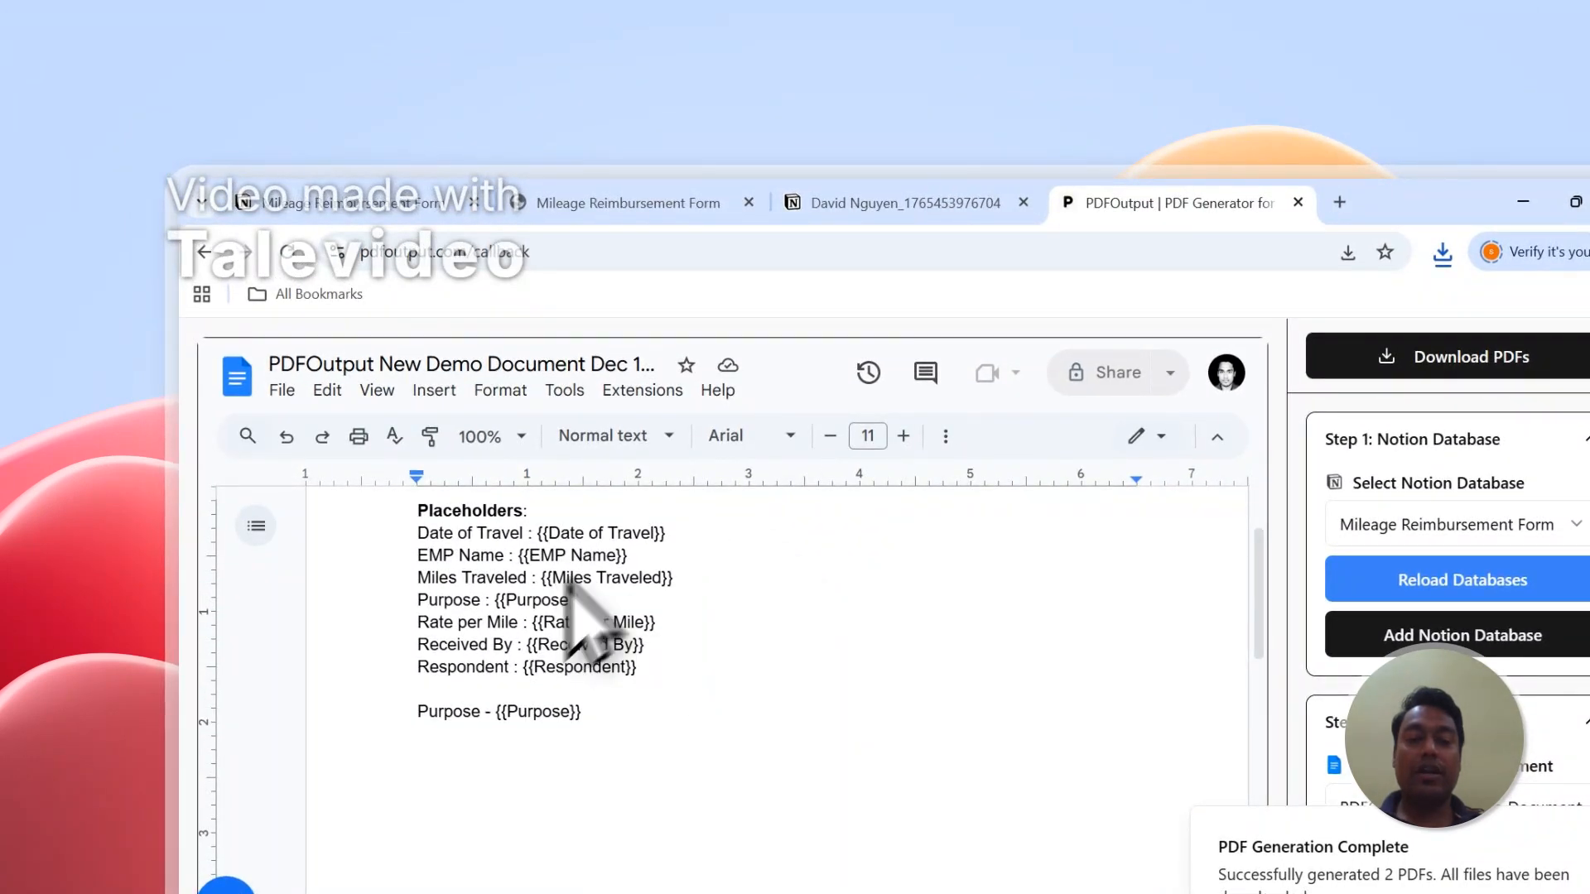
{"action": "left_click", "coordinate": [704, 202]}
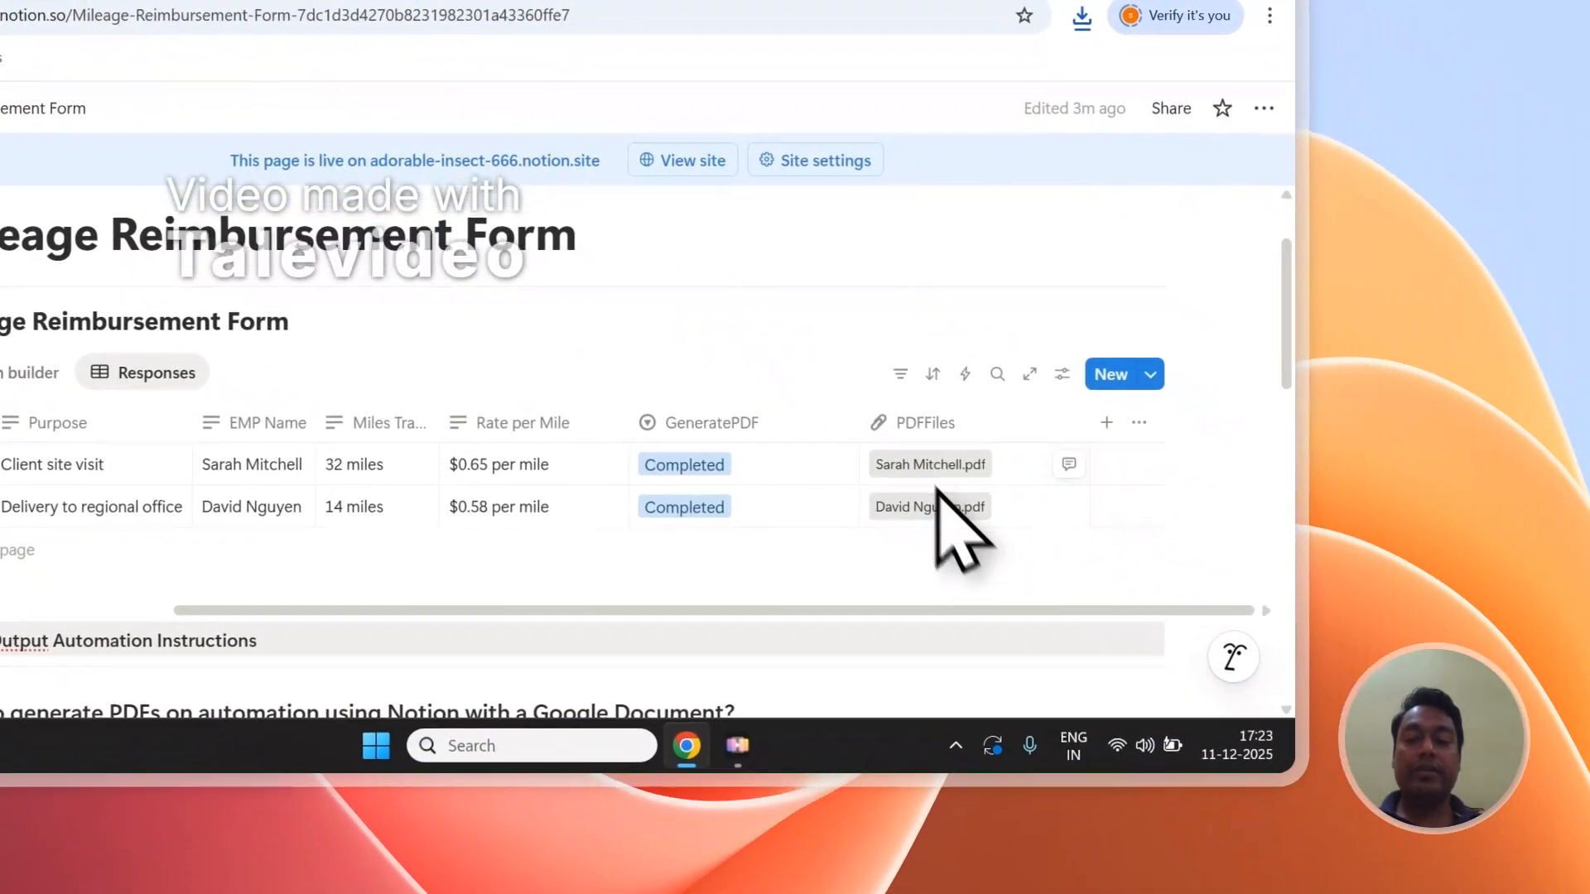
{"action": "left_click", "coordinate": [937, 490]}
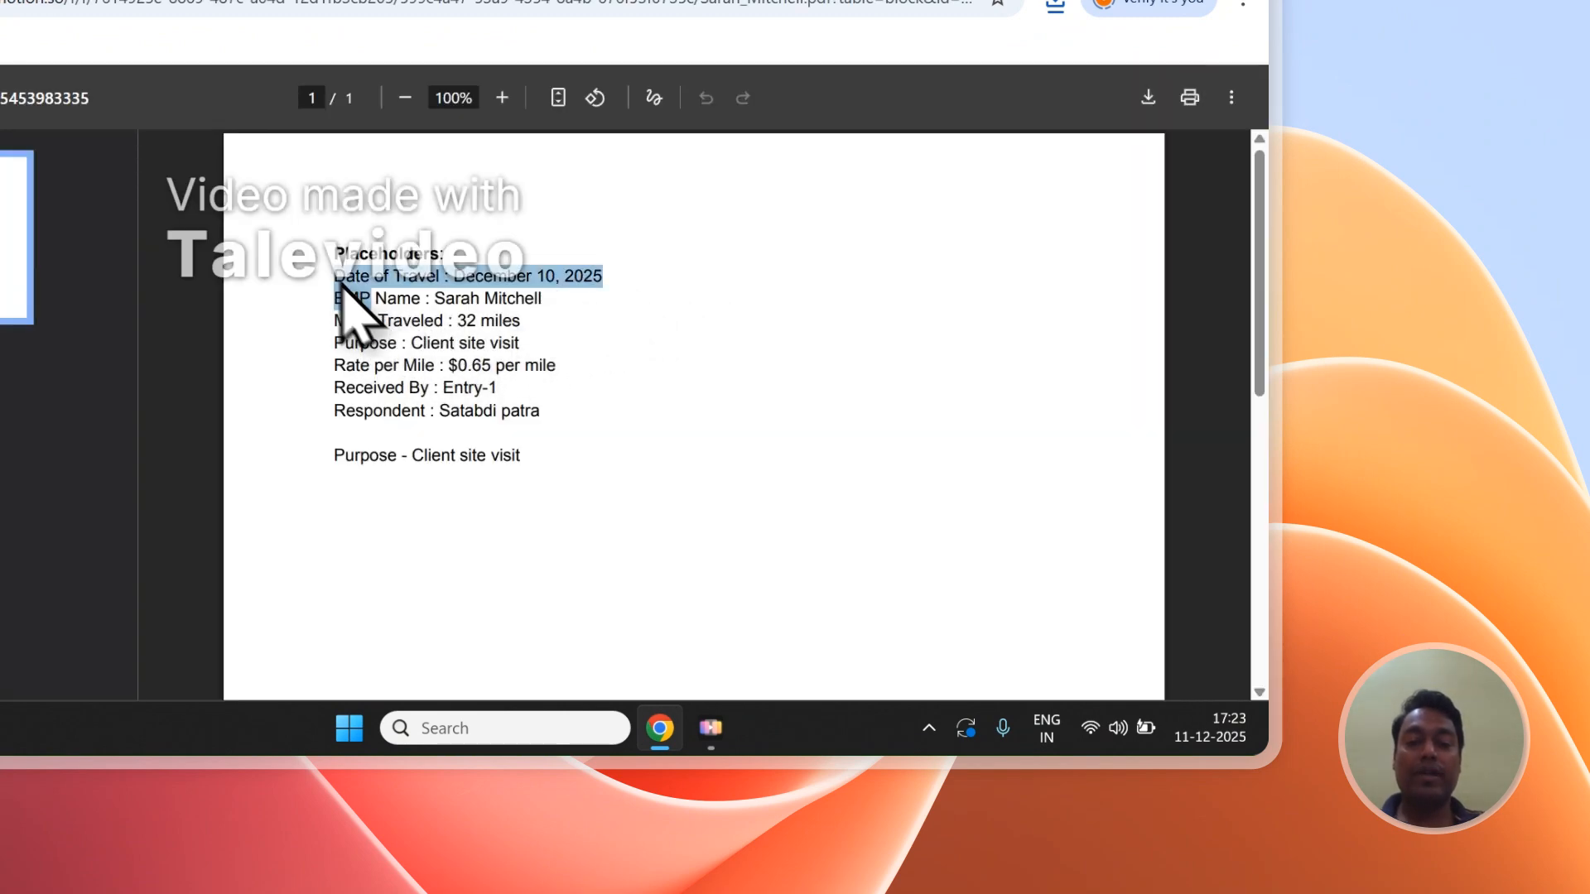
Step: Highlight the field values in Entry-1's PDF, compare them with Entry-2's PDF, and close both generated PDFs
{"action": "left_click_drag", "start_coordinate": [344, 300], "coordinate": [539, 489]}
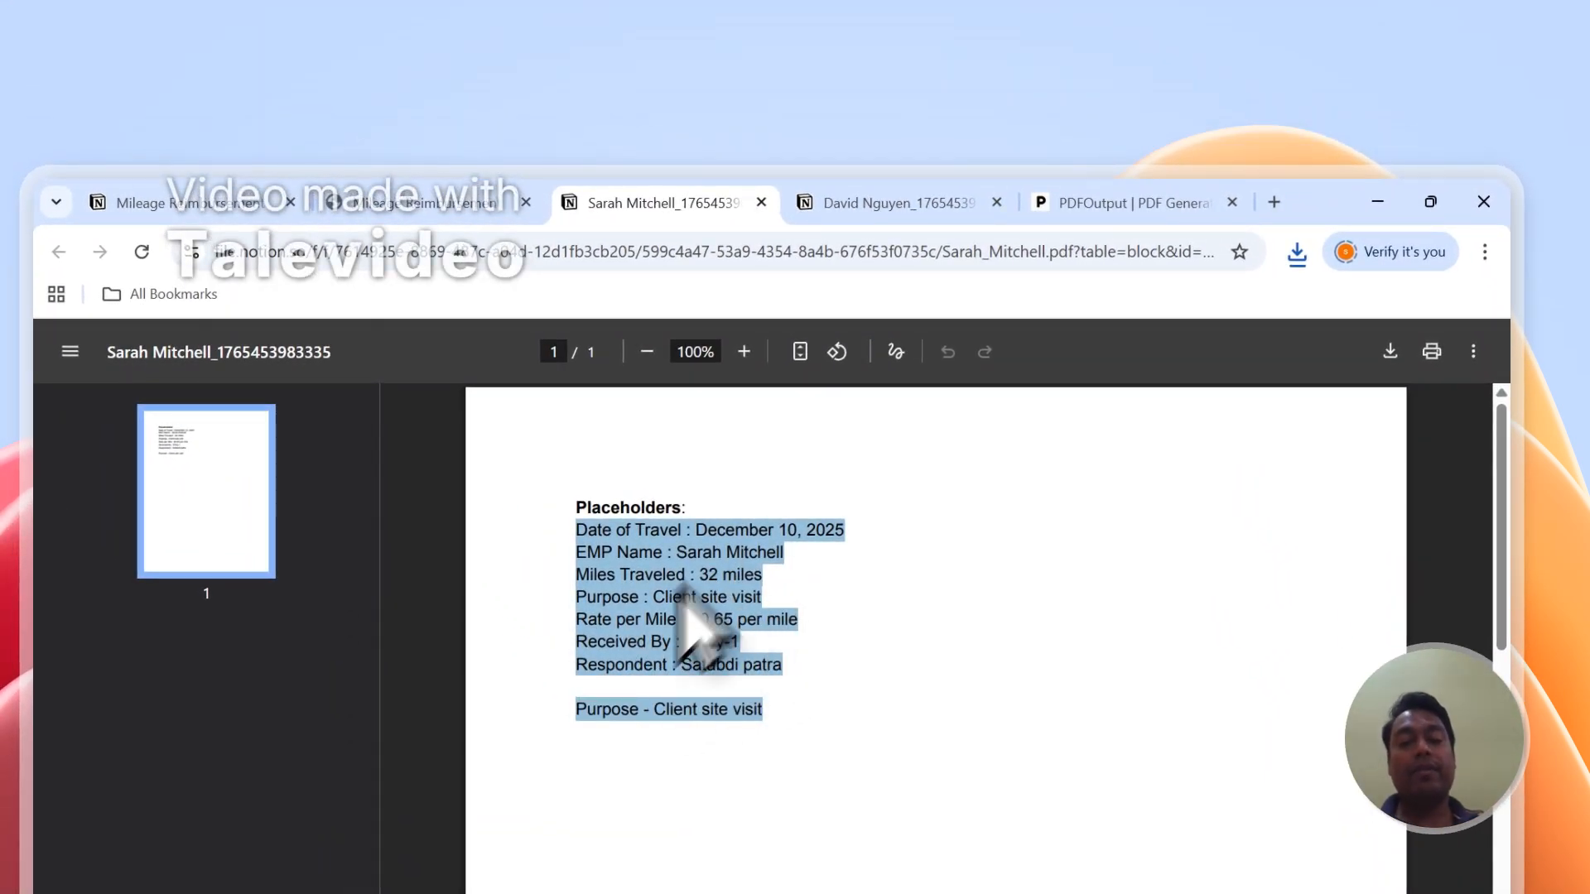
{"action": "left_click", "coordinate": [878, 212]}
{"action": "left_click", "coordinate": [807, 551]}
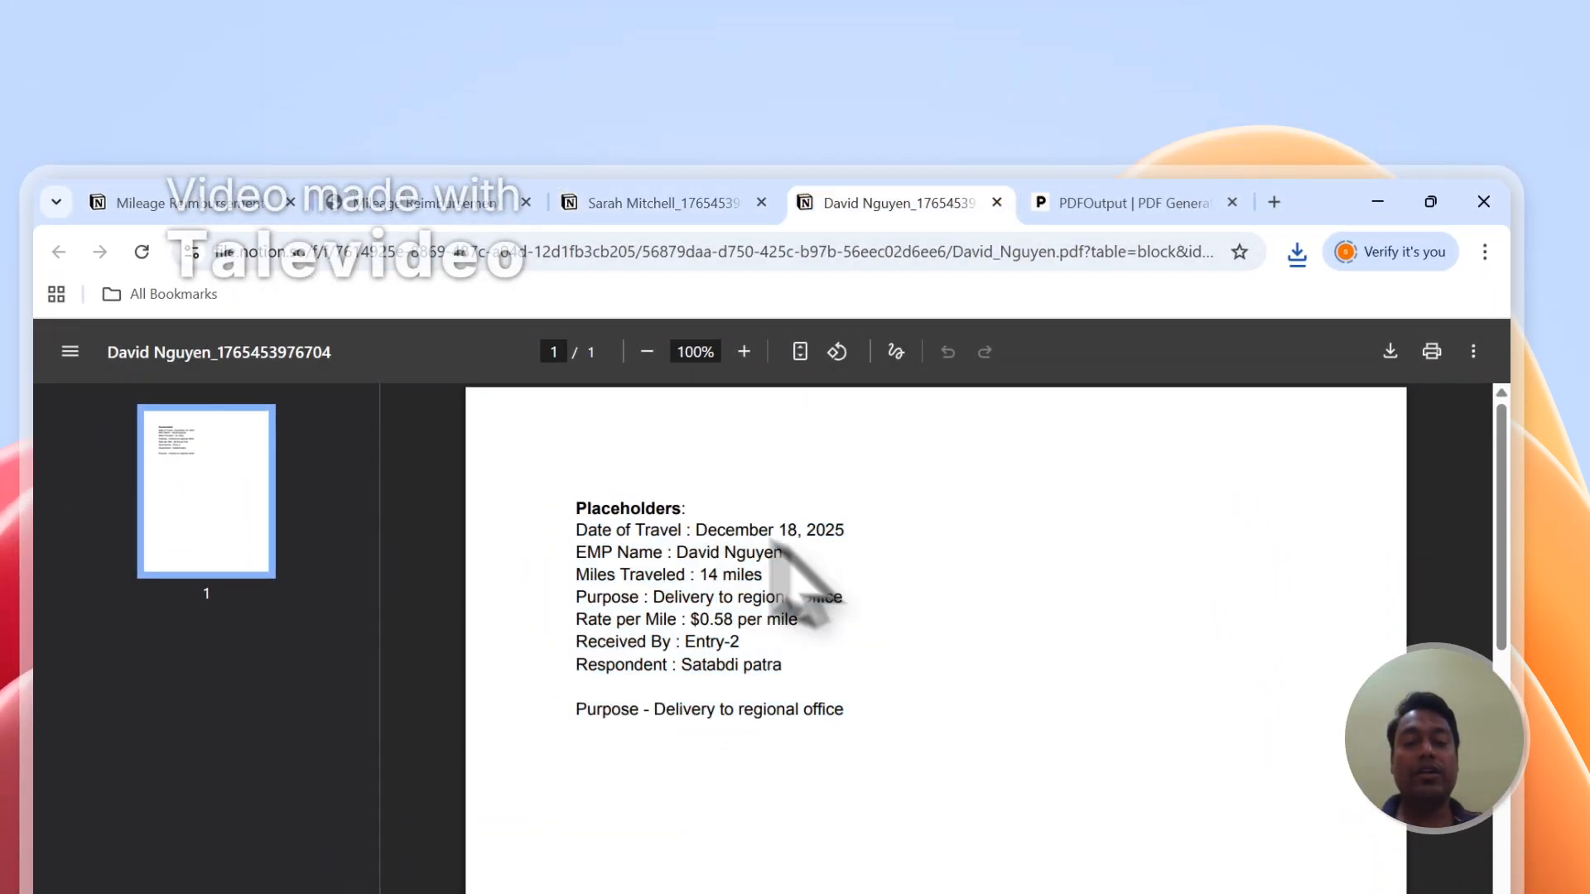
{"action": "left_click", "coordinate": [662, 203]}
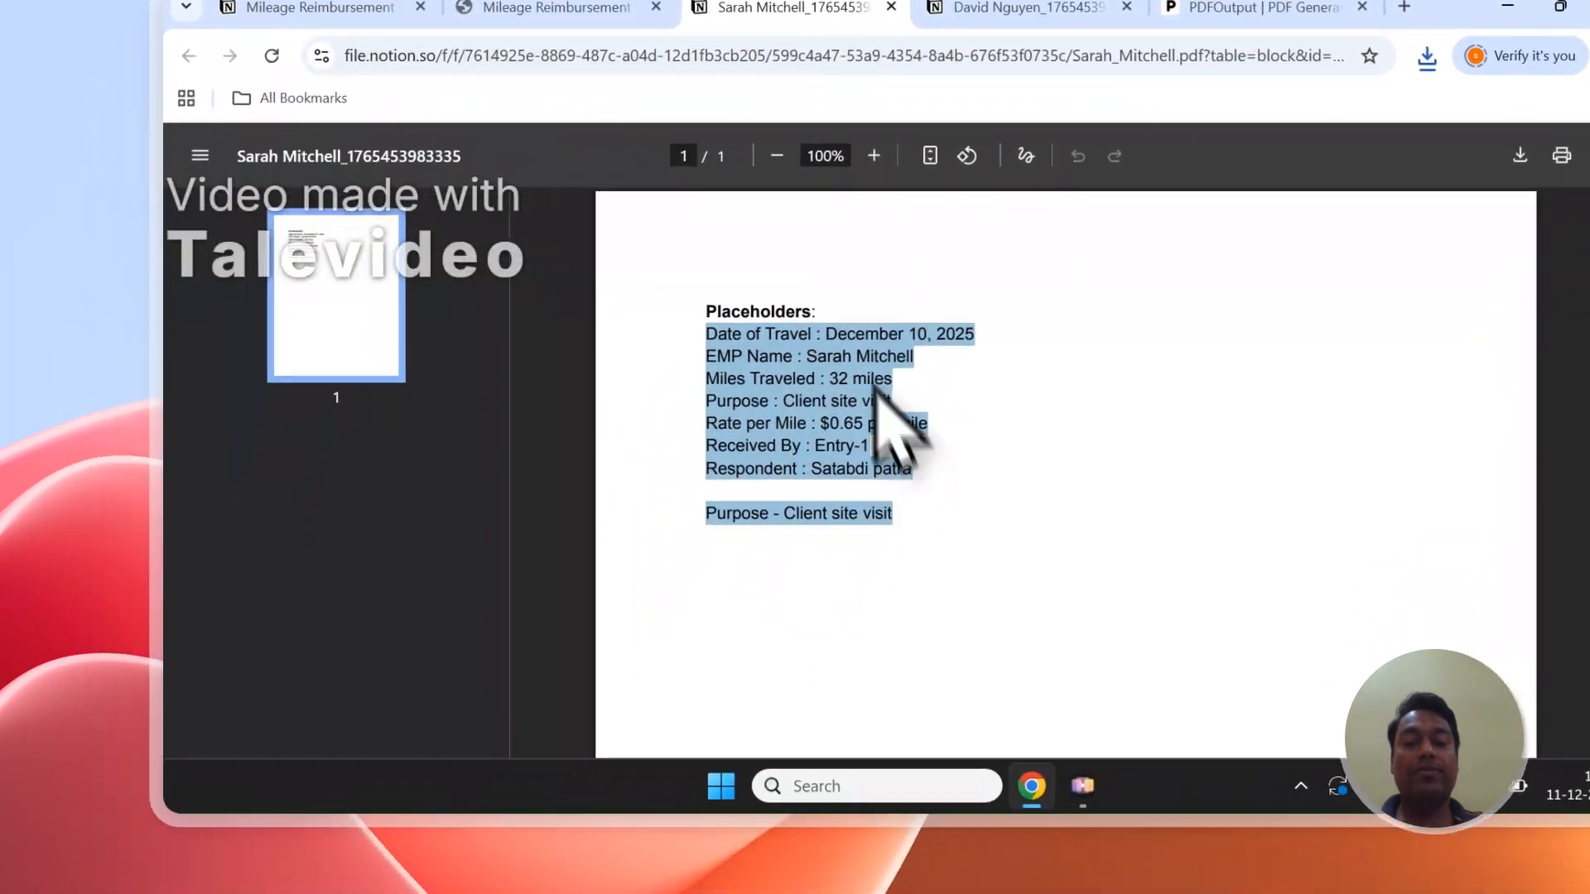
{"action": "left_click", "coordinate": [952, 200]}
{"action": "left_click", "coordinate": [766, 202]}
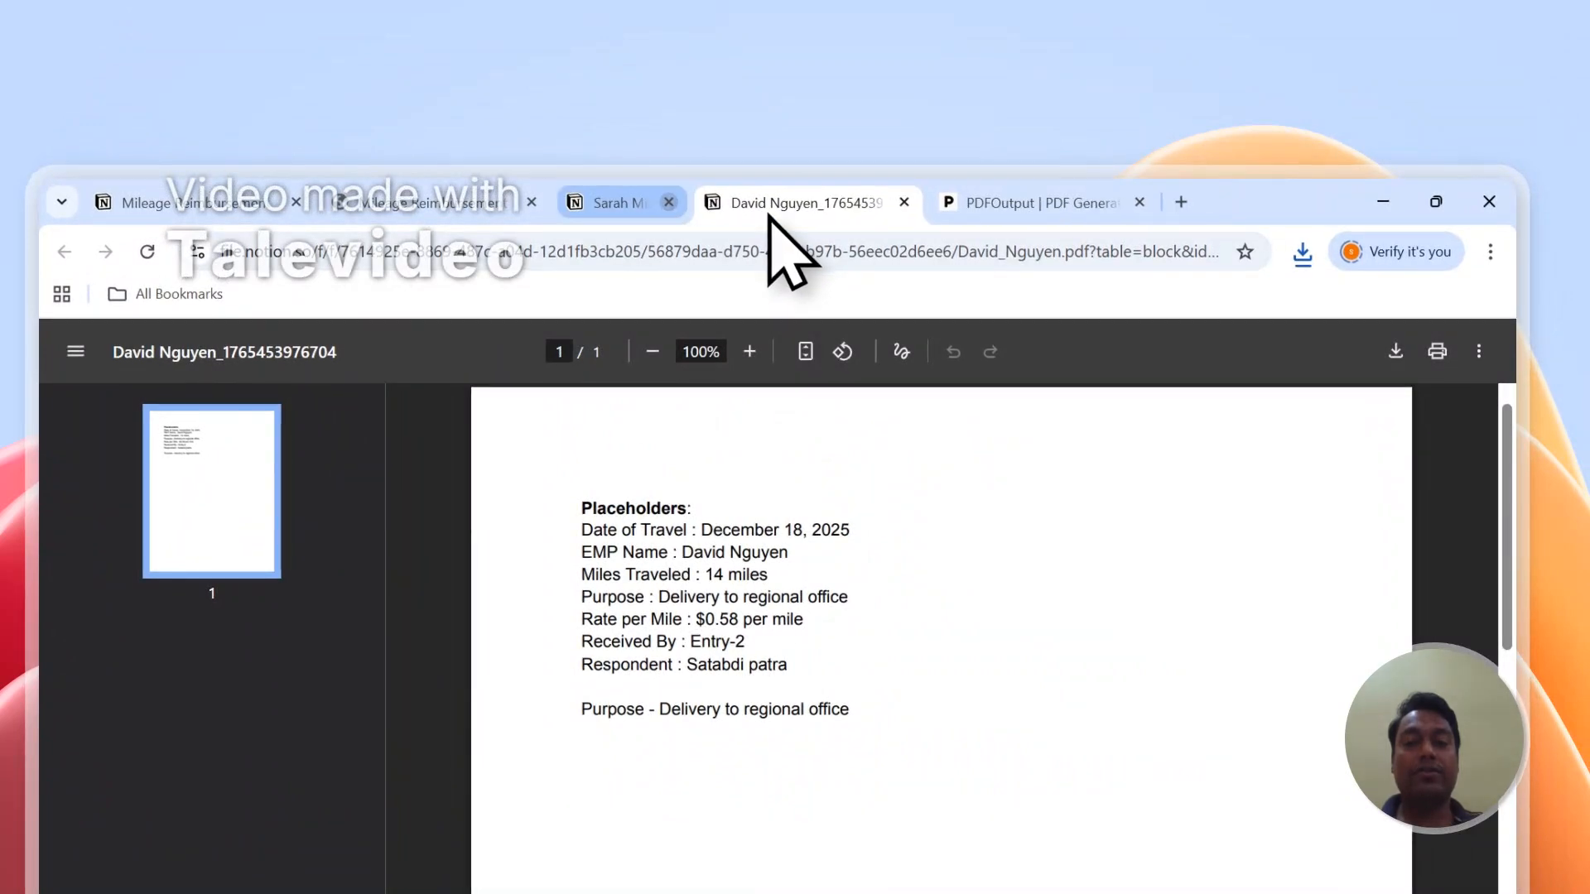
{"action": "left_click", "coordinate": [767, 202]}
Step: Set up the Notion automation for the template document in PDFOutput's mapping section
{"action": "scroll", "coordinate": [1257, 638], "scroll_direction": "down", "scroll_amount": 5}
{"action": "scroll", "coordinate": [1254, 634], "scroll_direction": "down", "scroll_amount": 2}
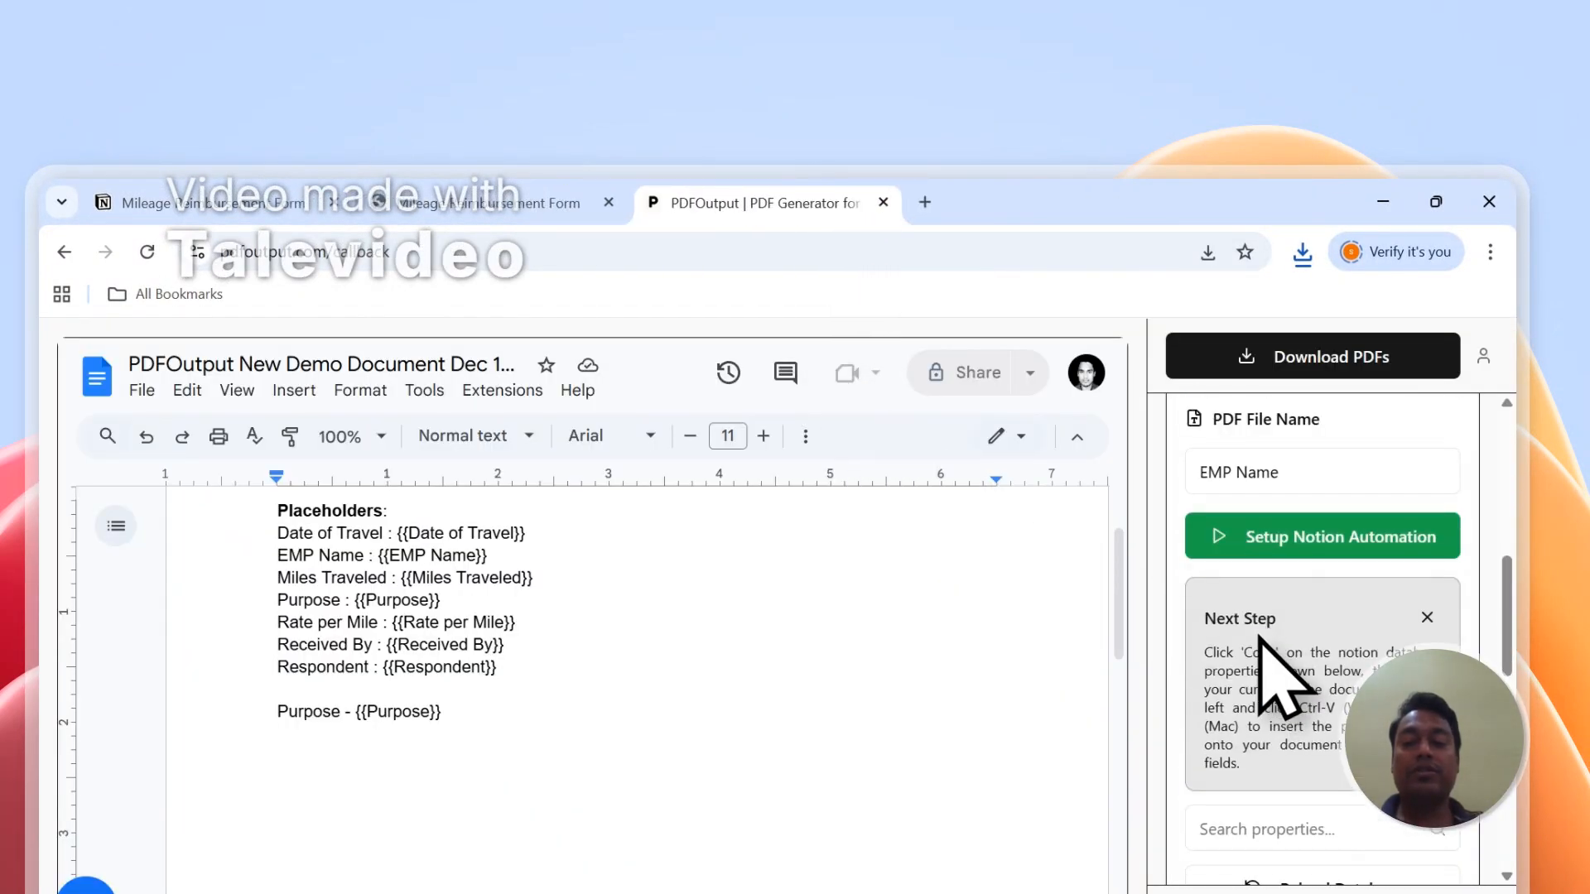
{"action": "scroll", "coordinate": [1260, 634], "scroll_direction": "up", "scroll_amount": 1}
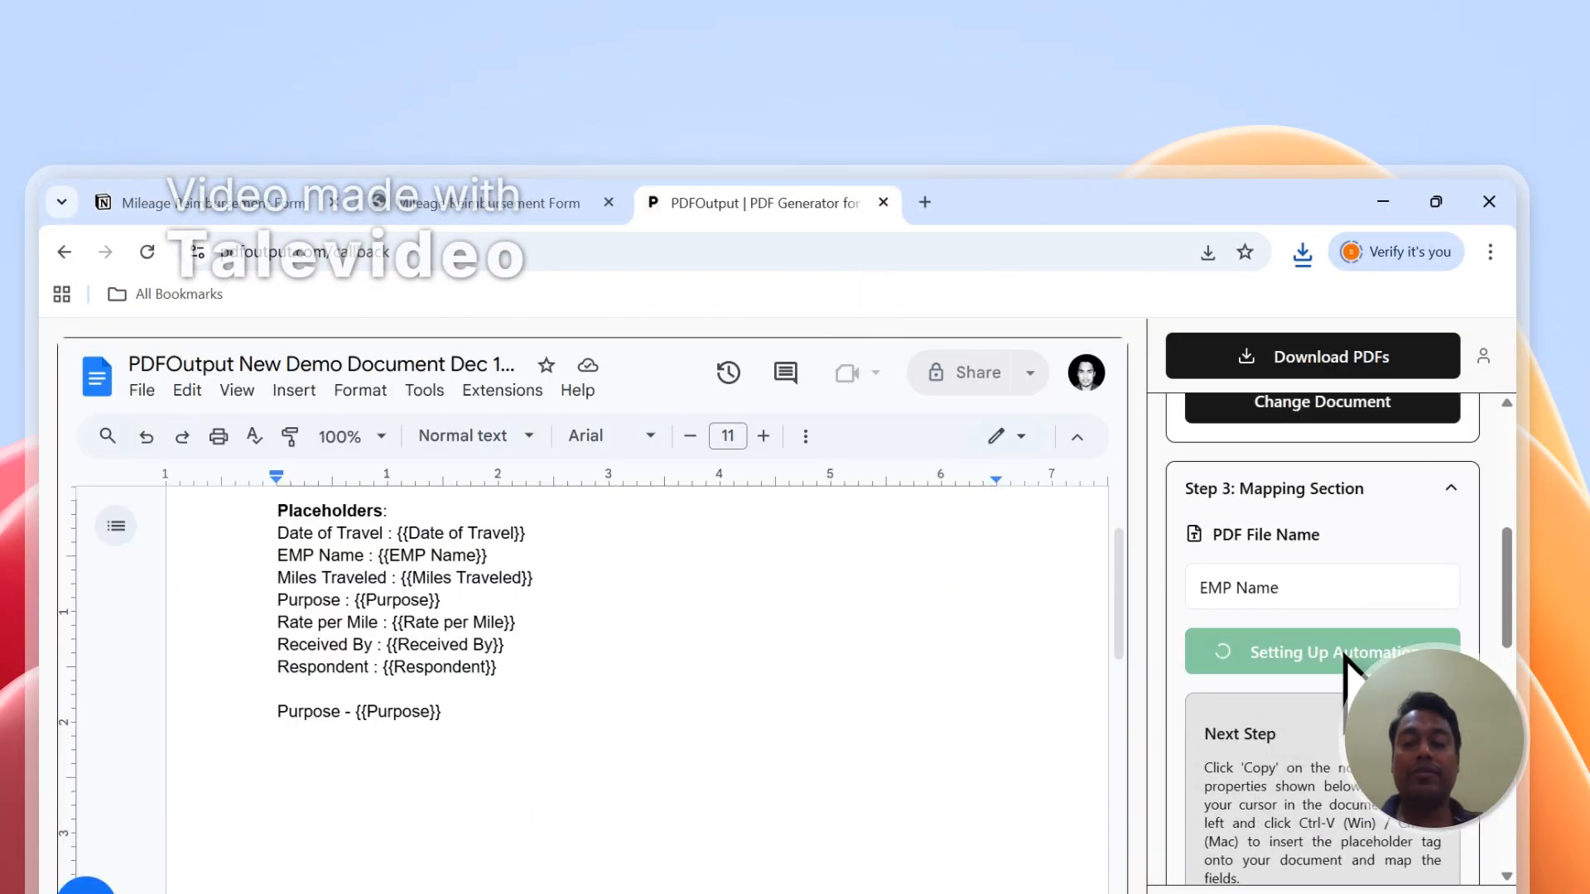
{"action": "left_click", "coordinate": [1224, 646]}
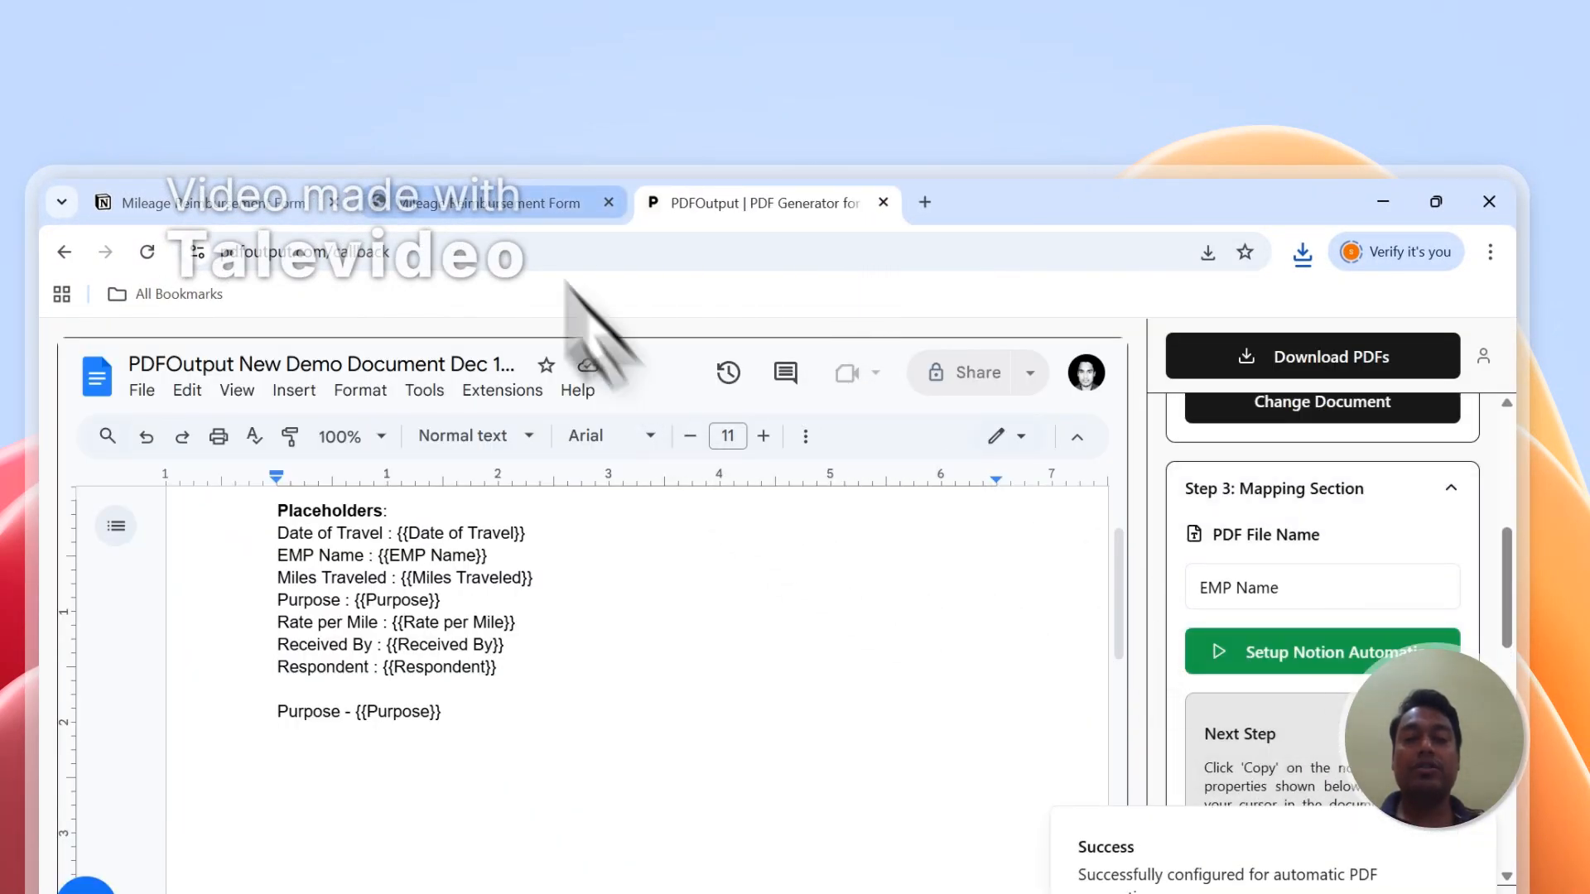
Step: Check the published form, add a blank row to the Notion responses table, and set its GeneratePDF to Ready to Generate
{"action": "left_click", "coordinate": [495, 202]}
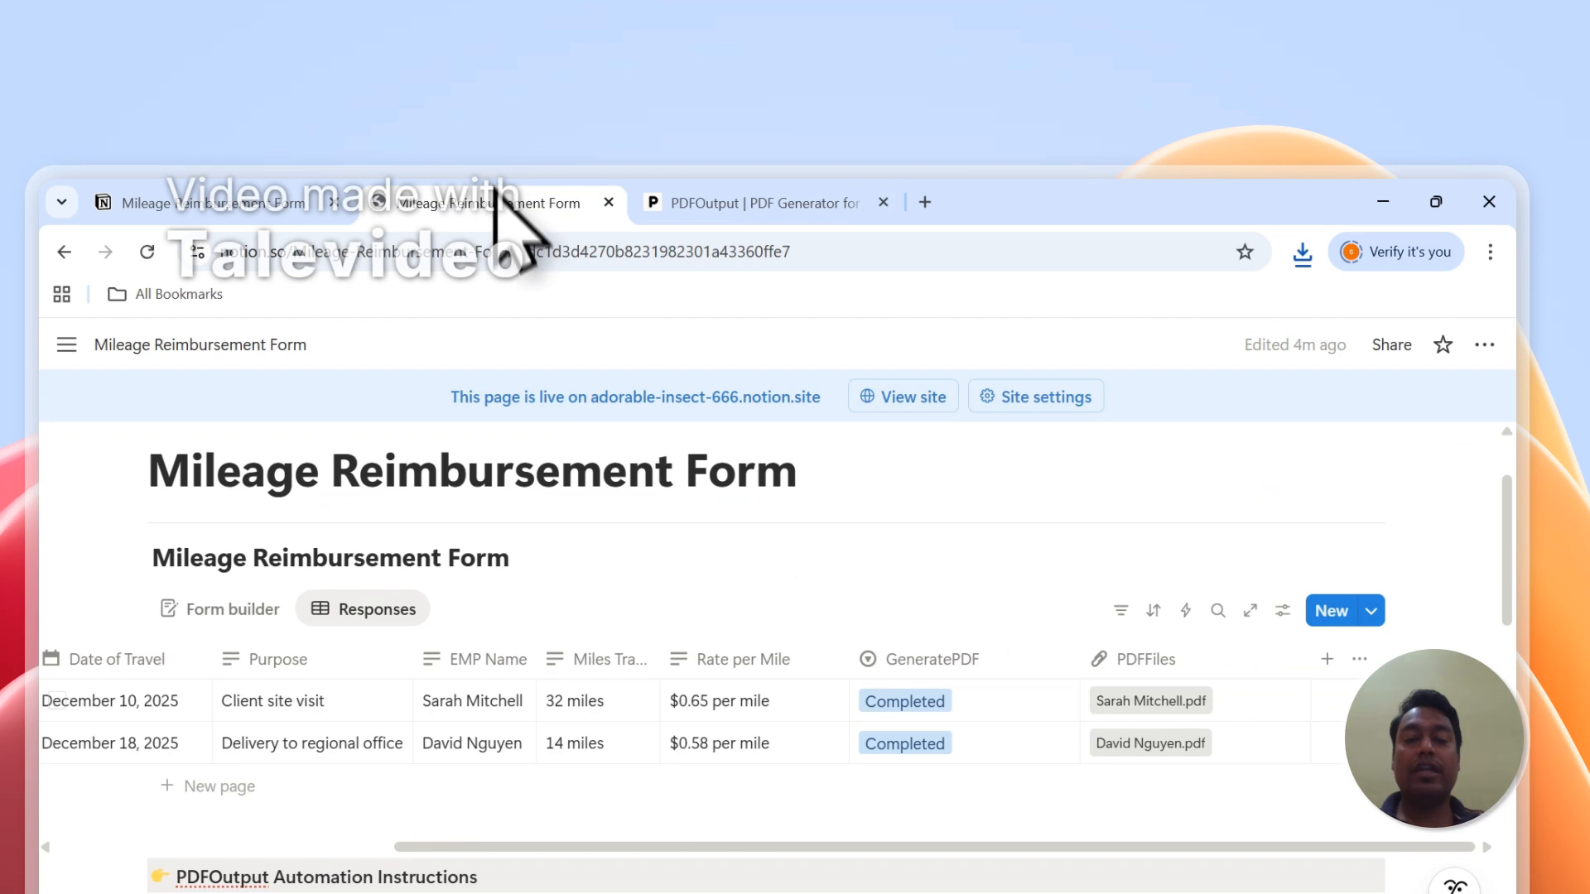
{"action": "left_click", "coordinate": [265, 184]}
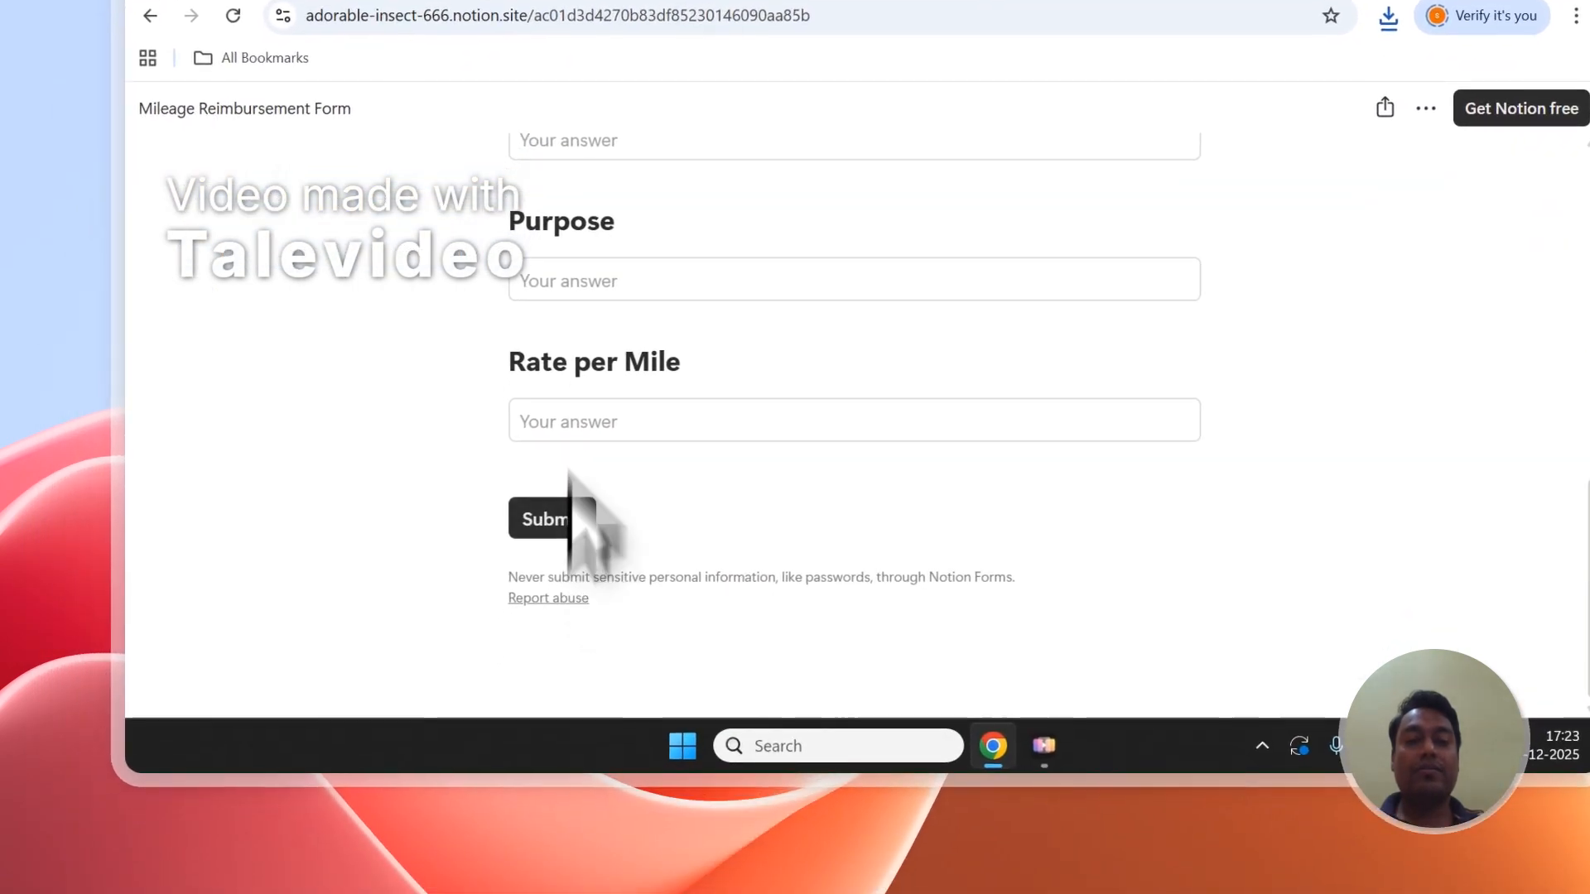
{"action": "left_click", "coordinate": [489, 203]}
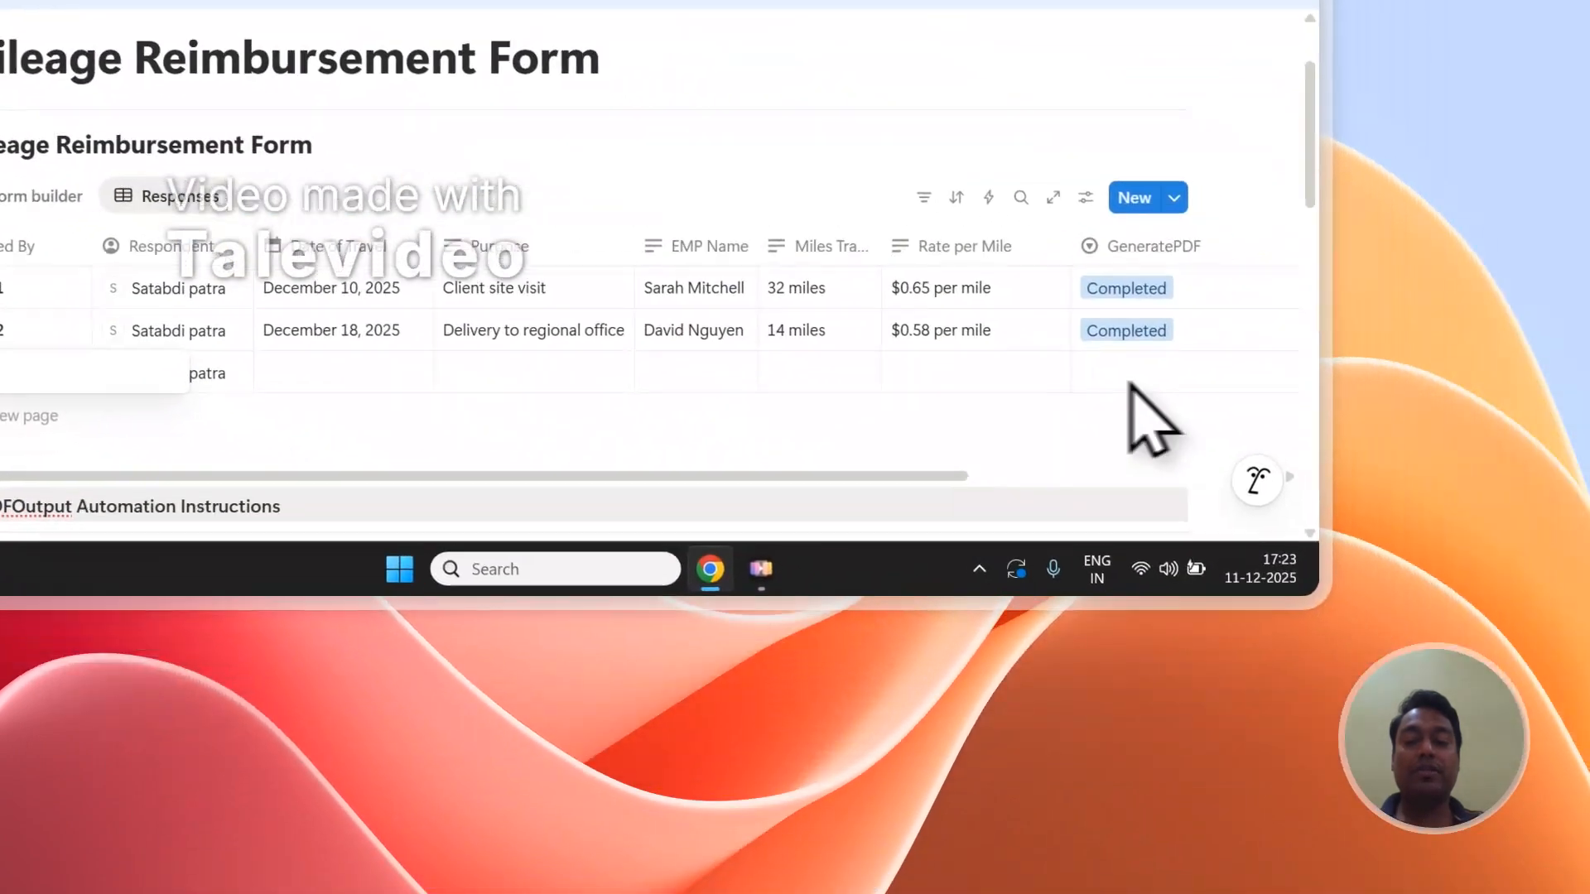
{"action": "left_click", "coordinate": [1481, 592]}
{"action": "left_click", "coordinate": [1031, 214]}
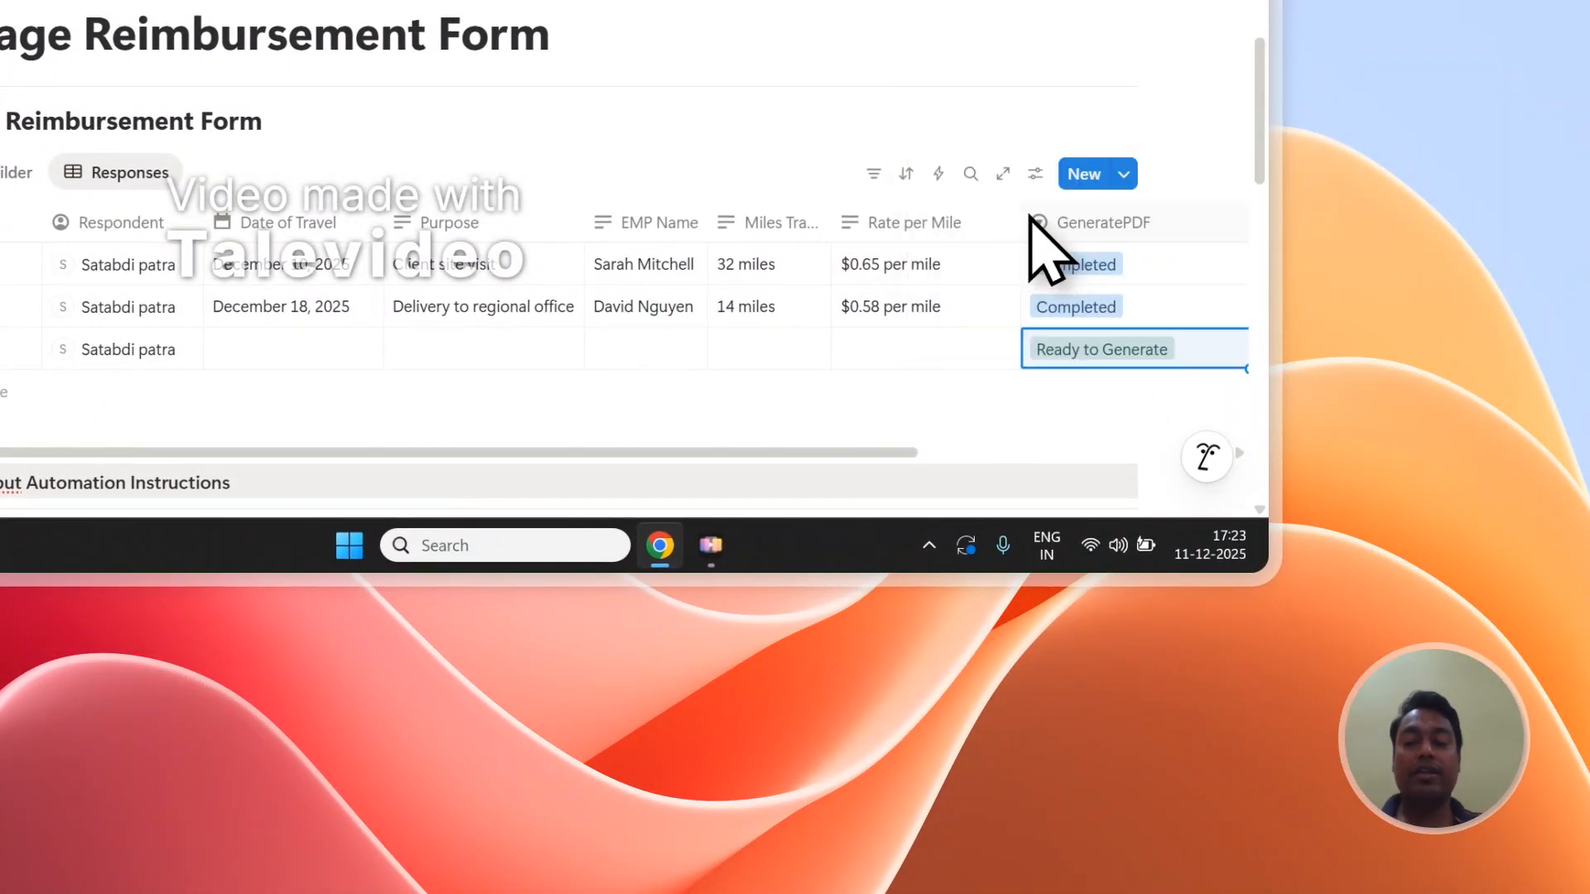
{"action": "left_click_drag", "start_coordinate": [841, 452], "coordinate": [1008, 452]}
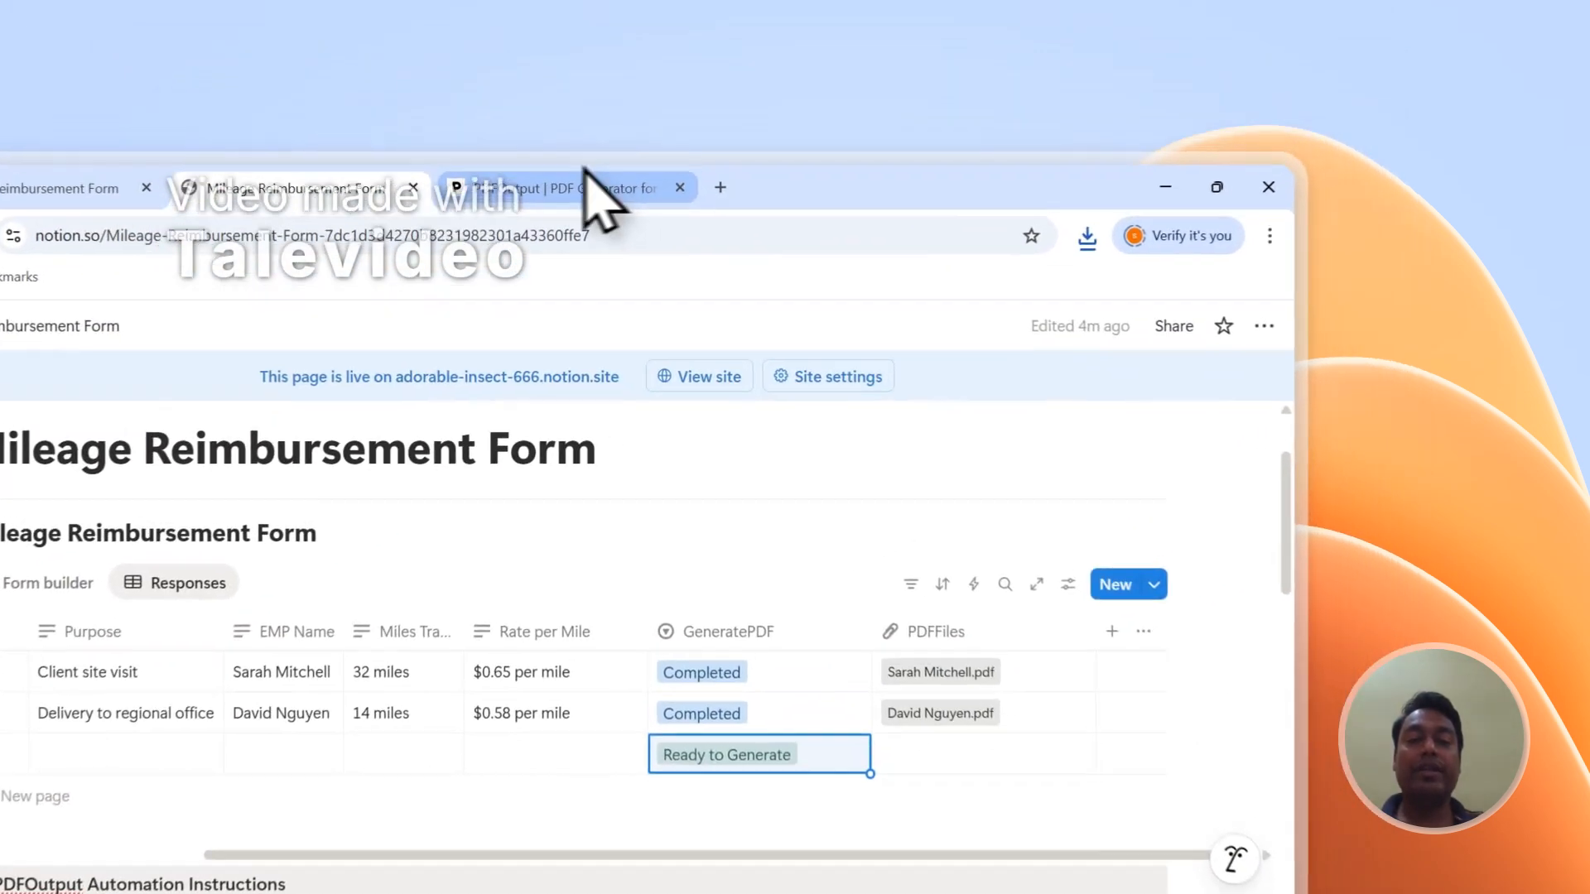
Step: Review PDFOutput's database, document and mapping sections alongside the GeneratePDF and PDFFiles columns in the Notion responses table
{"action": "left_click", "coordinate": [815, 122]}
{"action": "scroll", "coordinate": [1151, 414], "scroll_direction": "up", "scroll_amount": 5}
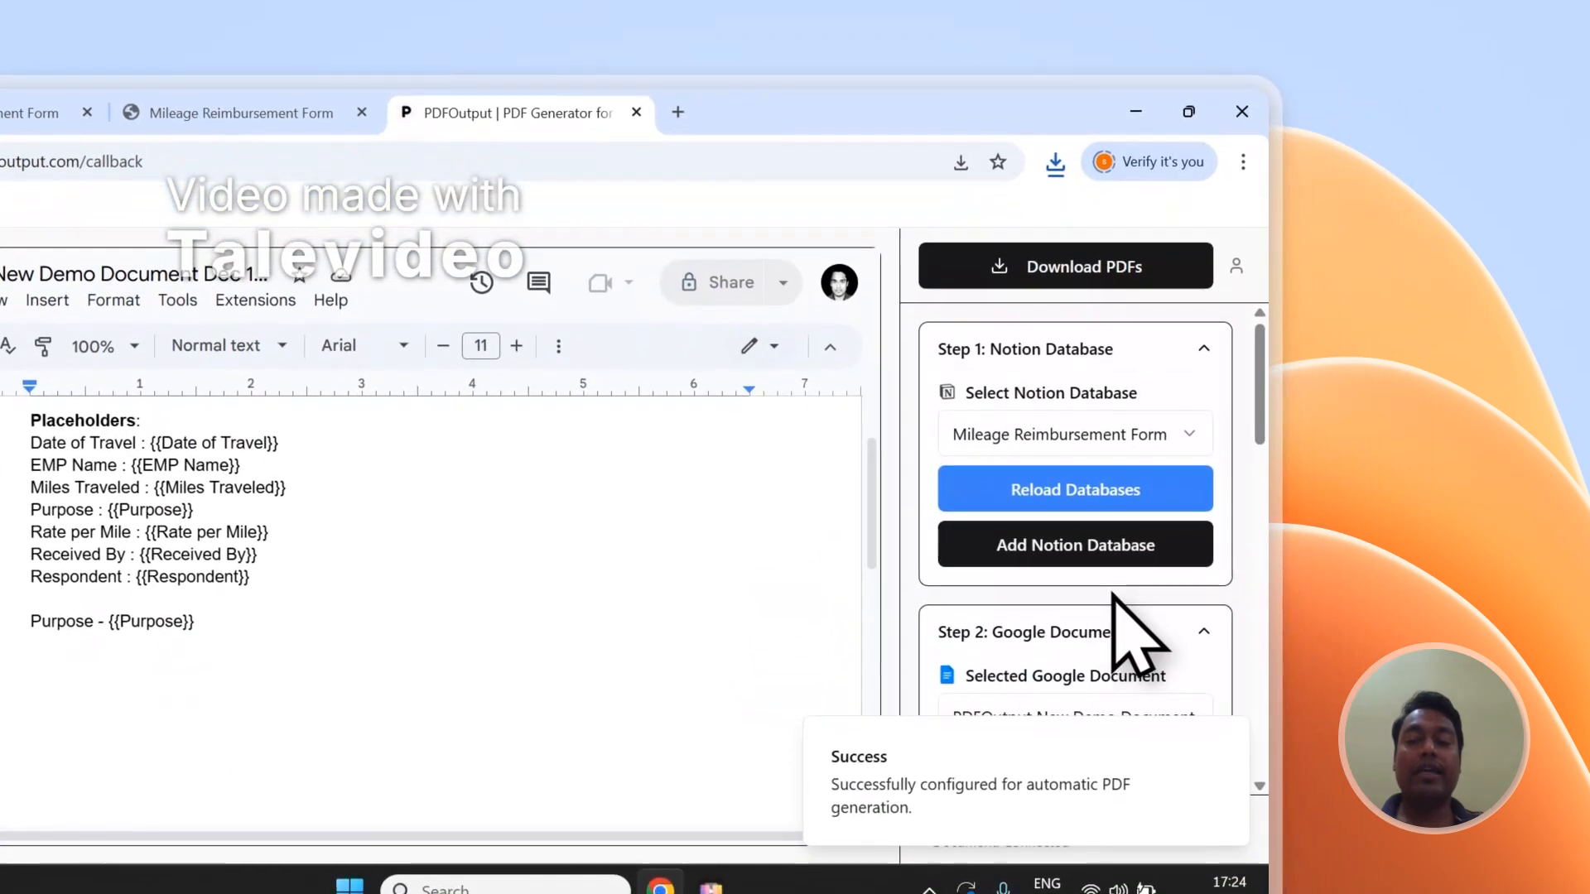
{"action": "scroll", "coordinate": [1076, 489], "scroll_direction": "down", "scroll_amount": 3}
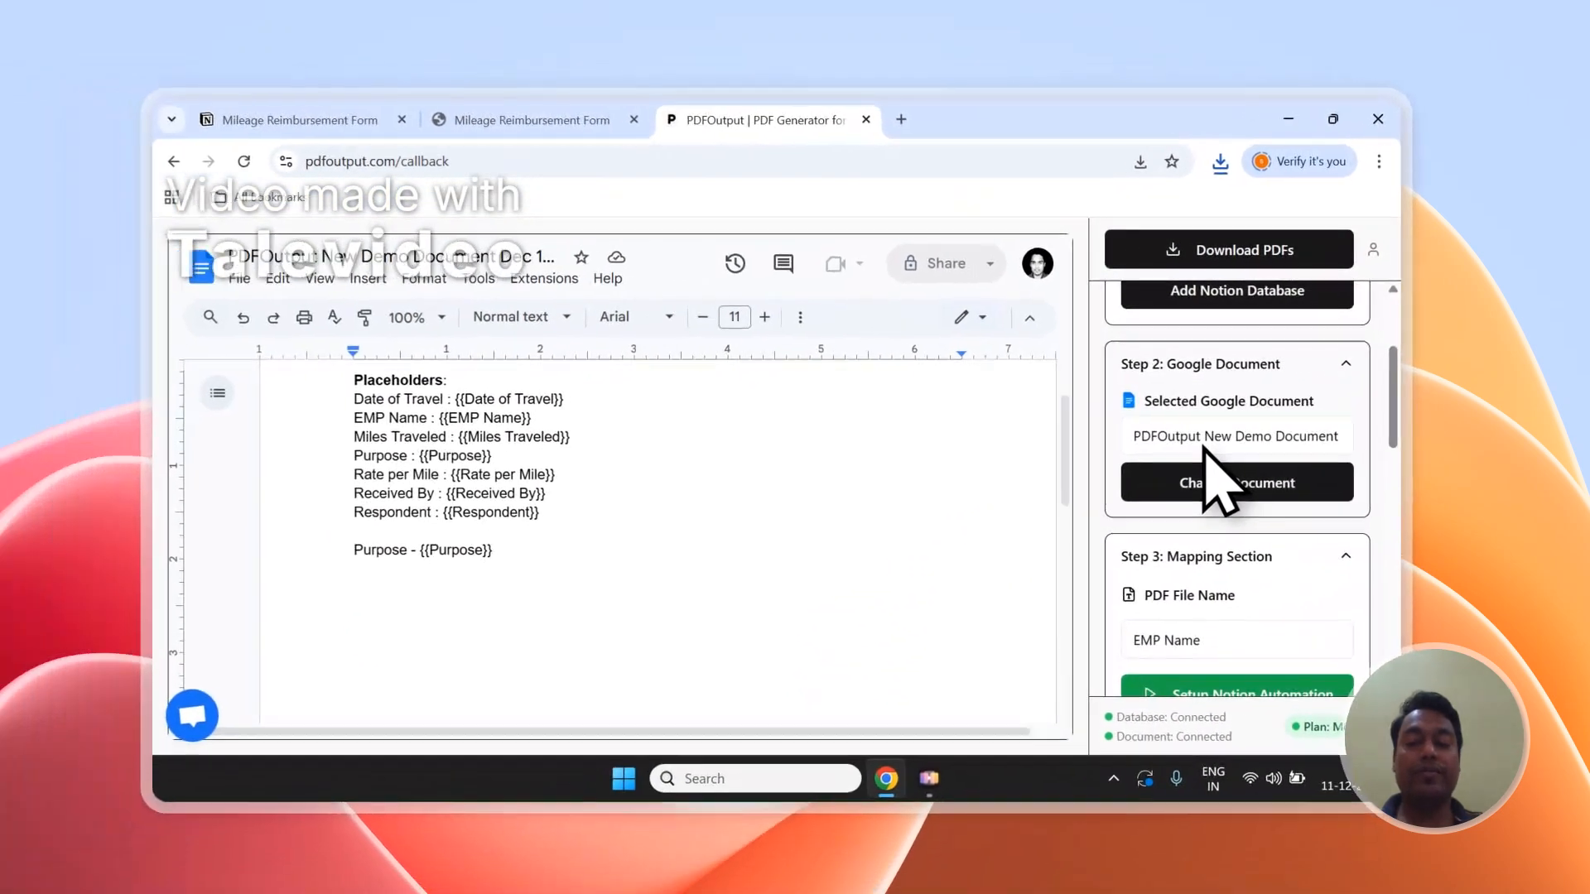
{"action": "scroll", "coordinate": [926, 448], "scroll_direction": "up", "scroll_amount": 1}
{"action": "scroll", "coordinate": [1242, 464], "scroll_direction": "up", "scroll_amount": 3}
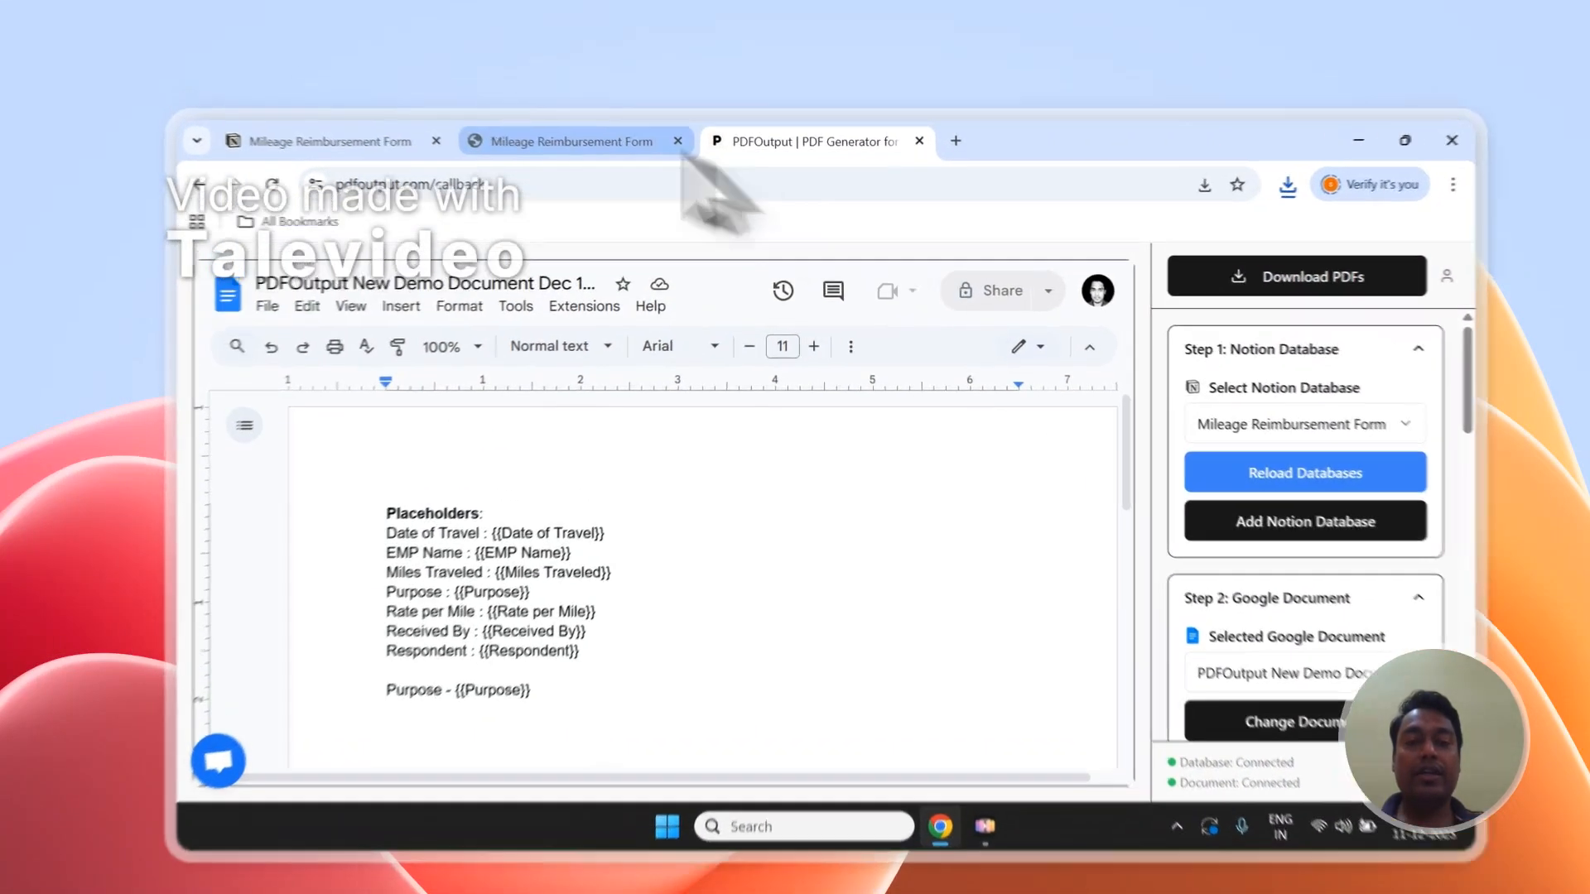
{"action": "left_click", "coordinate": [580, 122]}
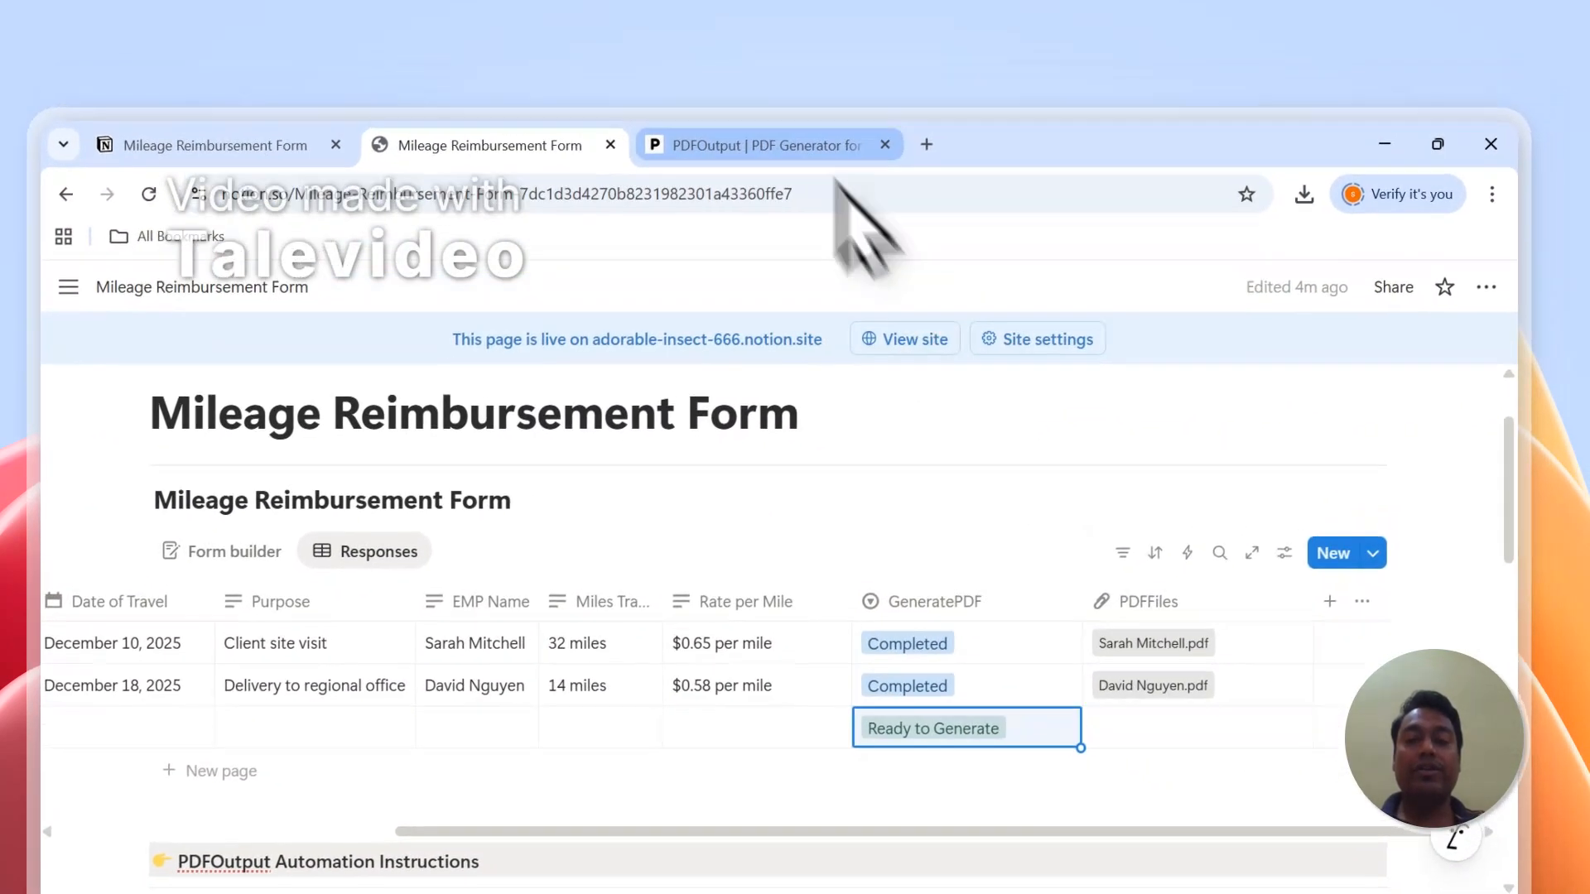
{"action": "left_click", "coordinate": [828, 108]}
{"action": "left_click", "coordinate": [560, 101]}
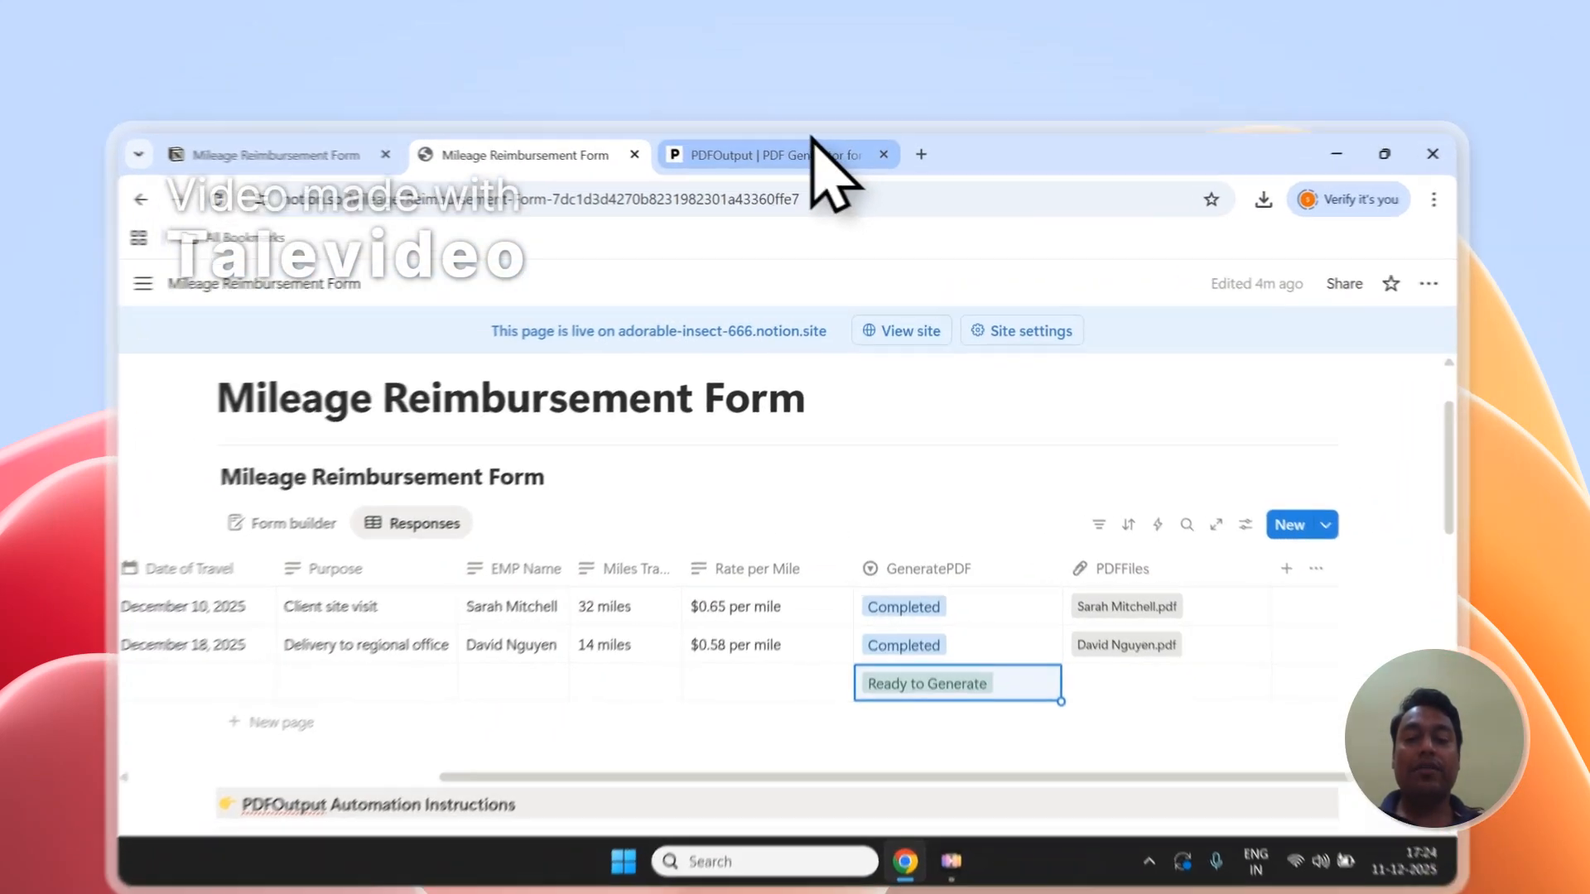
Step: Return to PDFOutput, open its support chat to see how to ask questions, and close the chat
{"action": "left_click", "coordinate": [828, 120]}
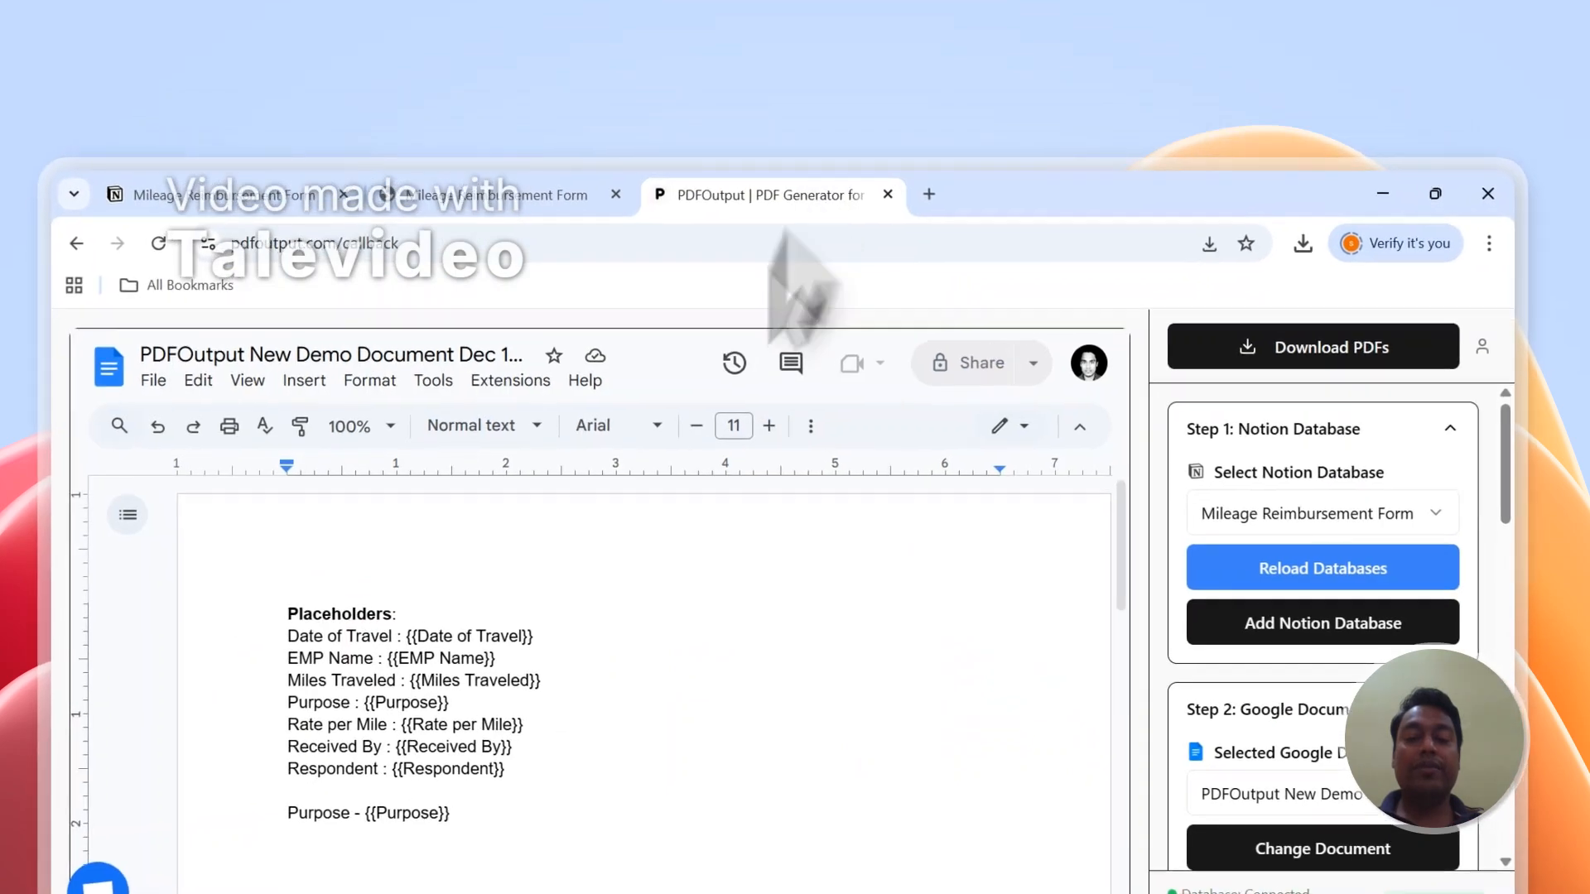
{"action": "scroll", "coordinate": [521, 630], "scroll_direction": "down", "scroll_amount": 2}
{"action": "left_click", "coordinate": [240, 805]}
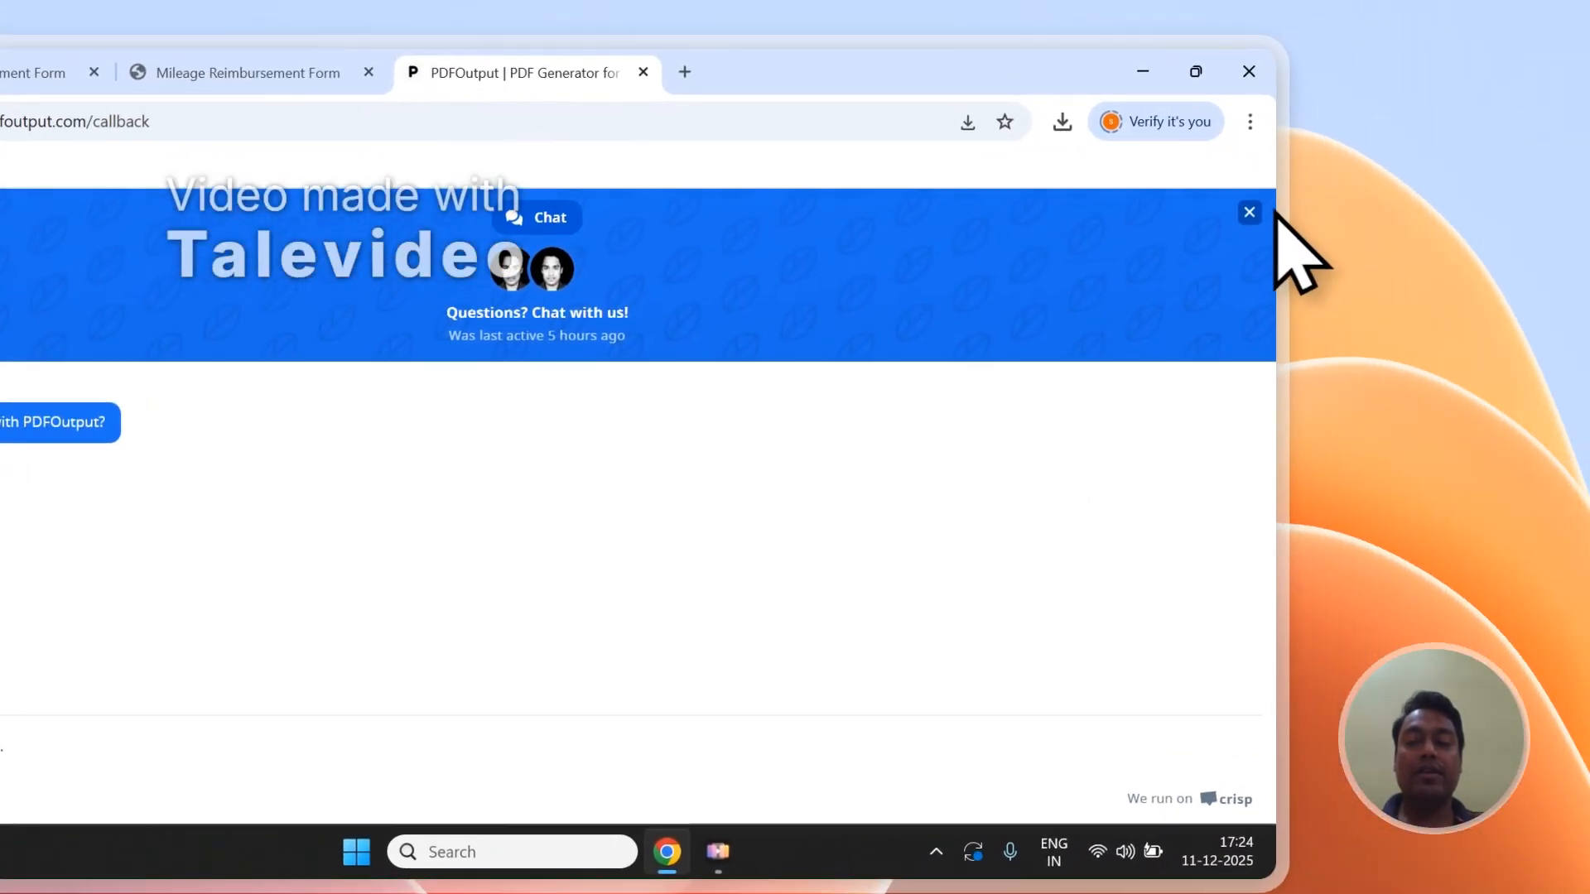
{"action": "left_click", "coordinate": [1279, 223]}
Step: Sign out of PDFOutput and open the Contact page listed in the website's footer
{"action": "left_click", "coordinate": [1236, 232]}
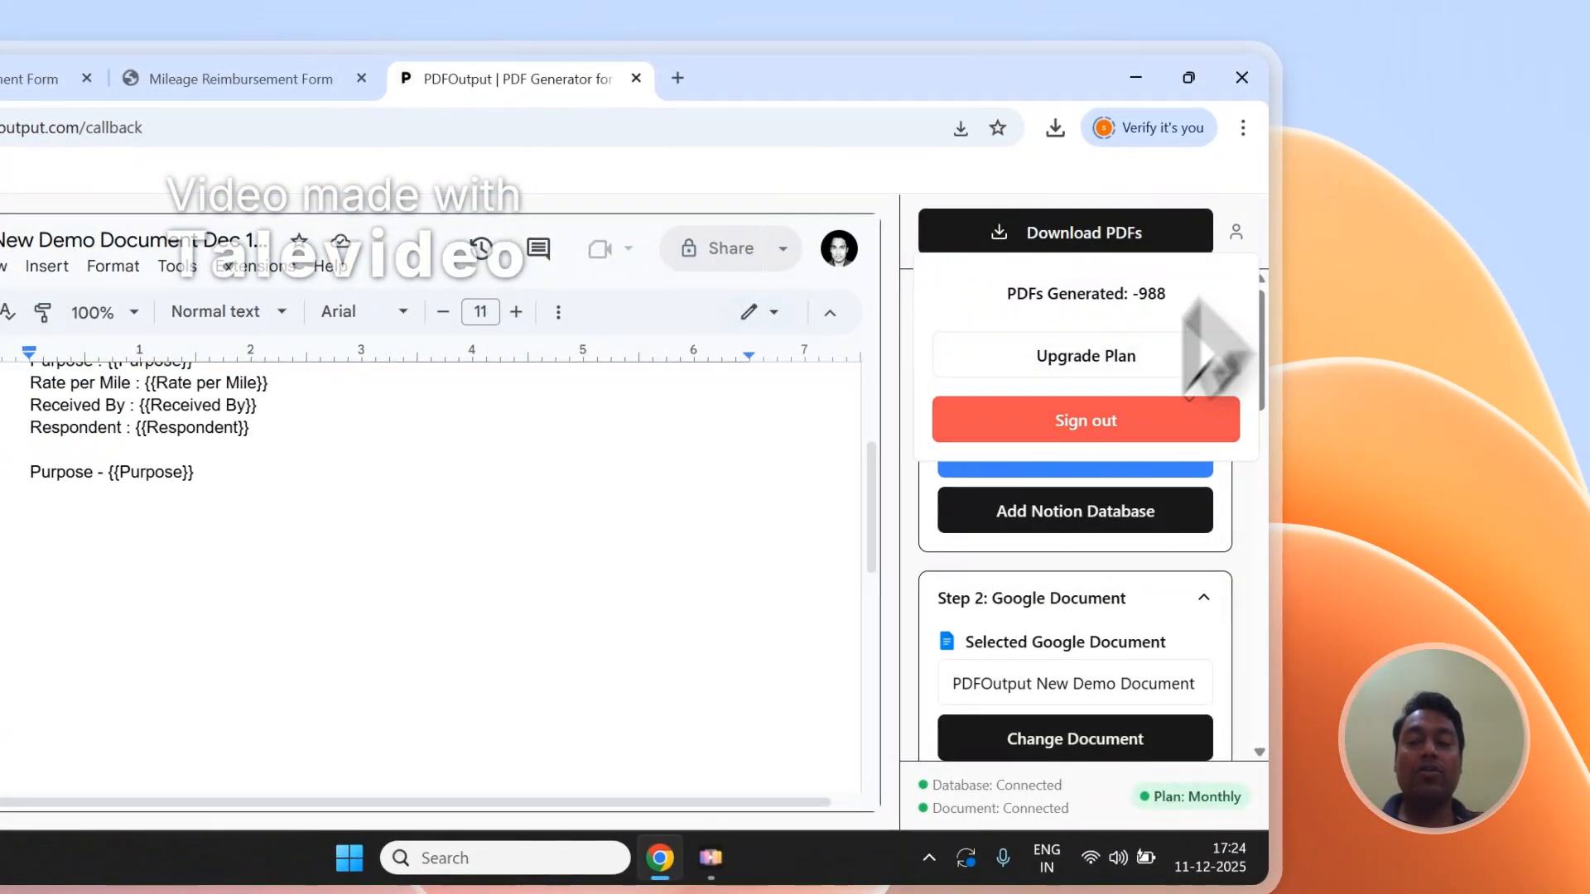
{"action": "left_click", "coordinate": [1076, 422]}
{"action": "left_click_drag", "start_coordinate": [1259, 263], "coordinate": [1259, 816]}
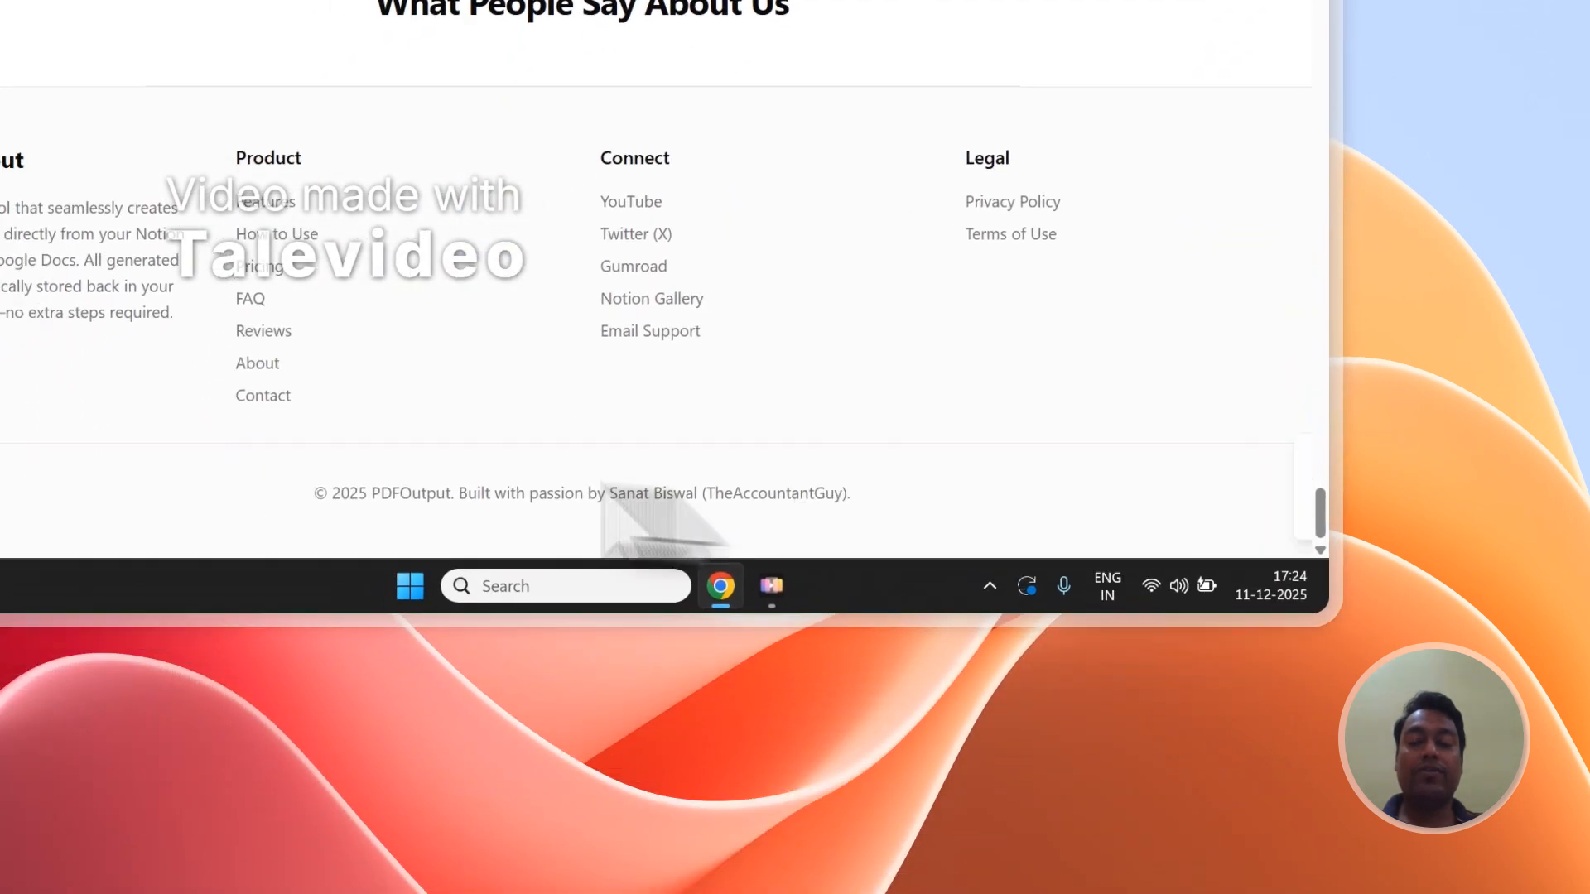
{"action": "scroll", "coordinate": [410, 365], "scroll_direction": "down", "scroll_amount": 3}
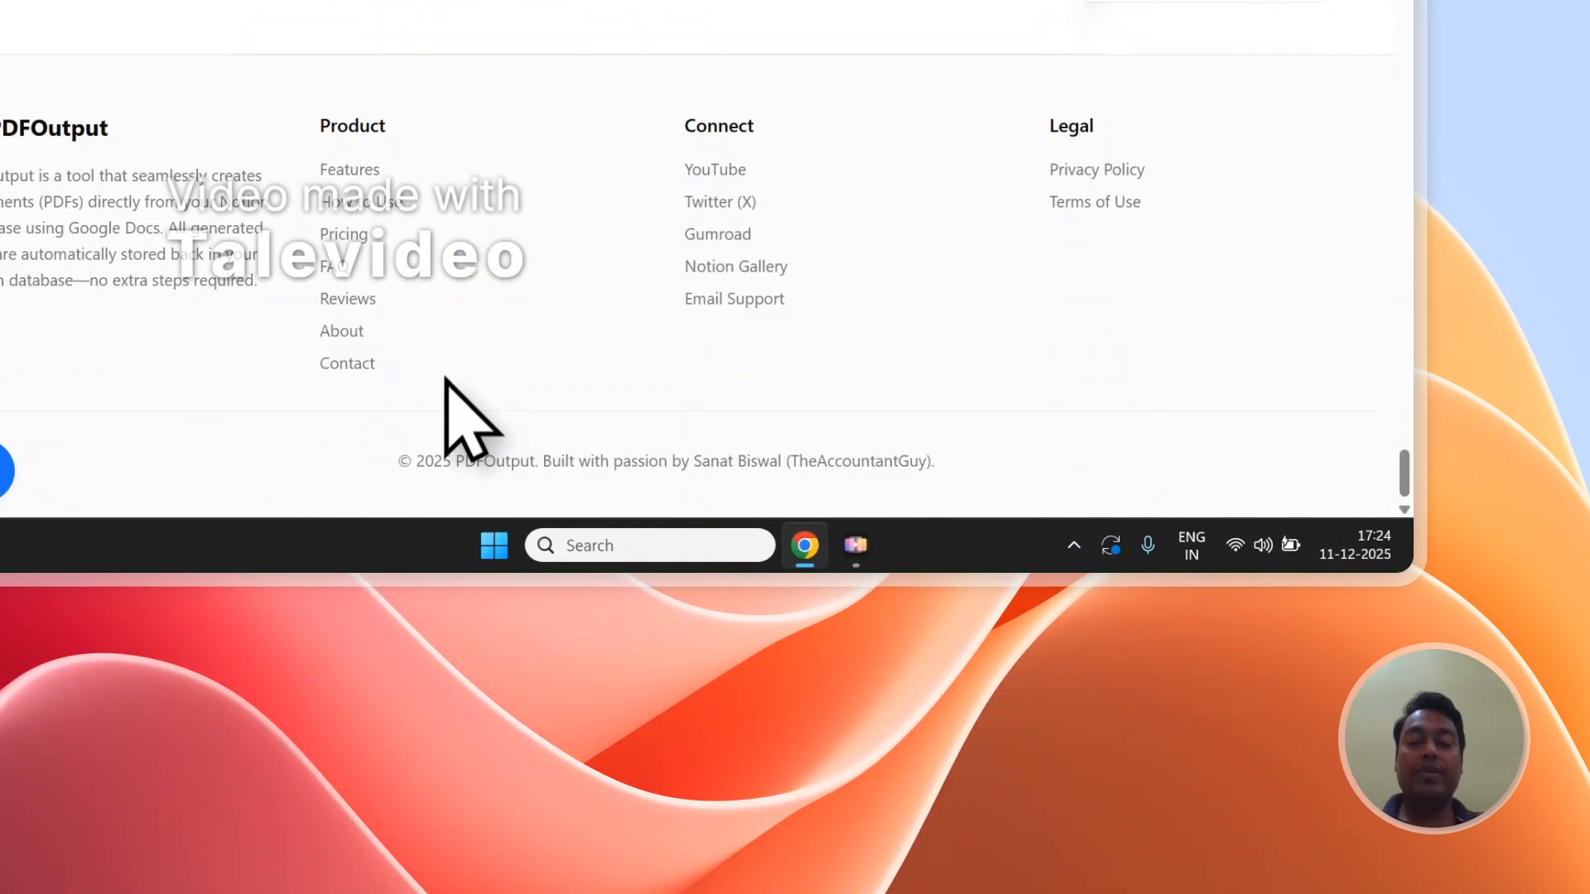
{"action": "left_click", "coordinate": [370, 371]}
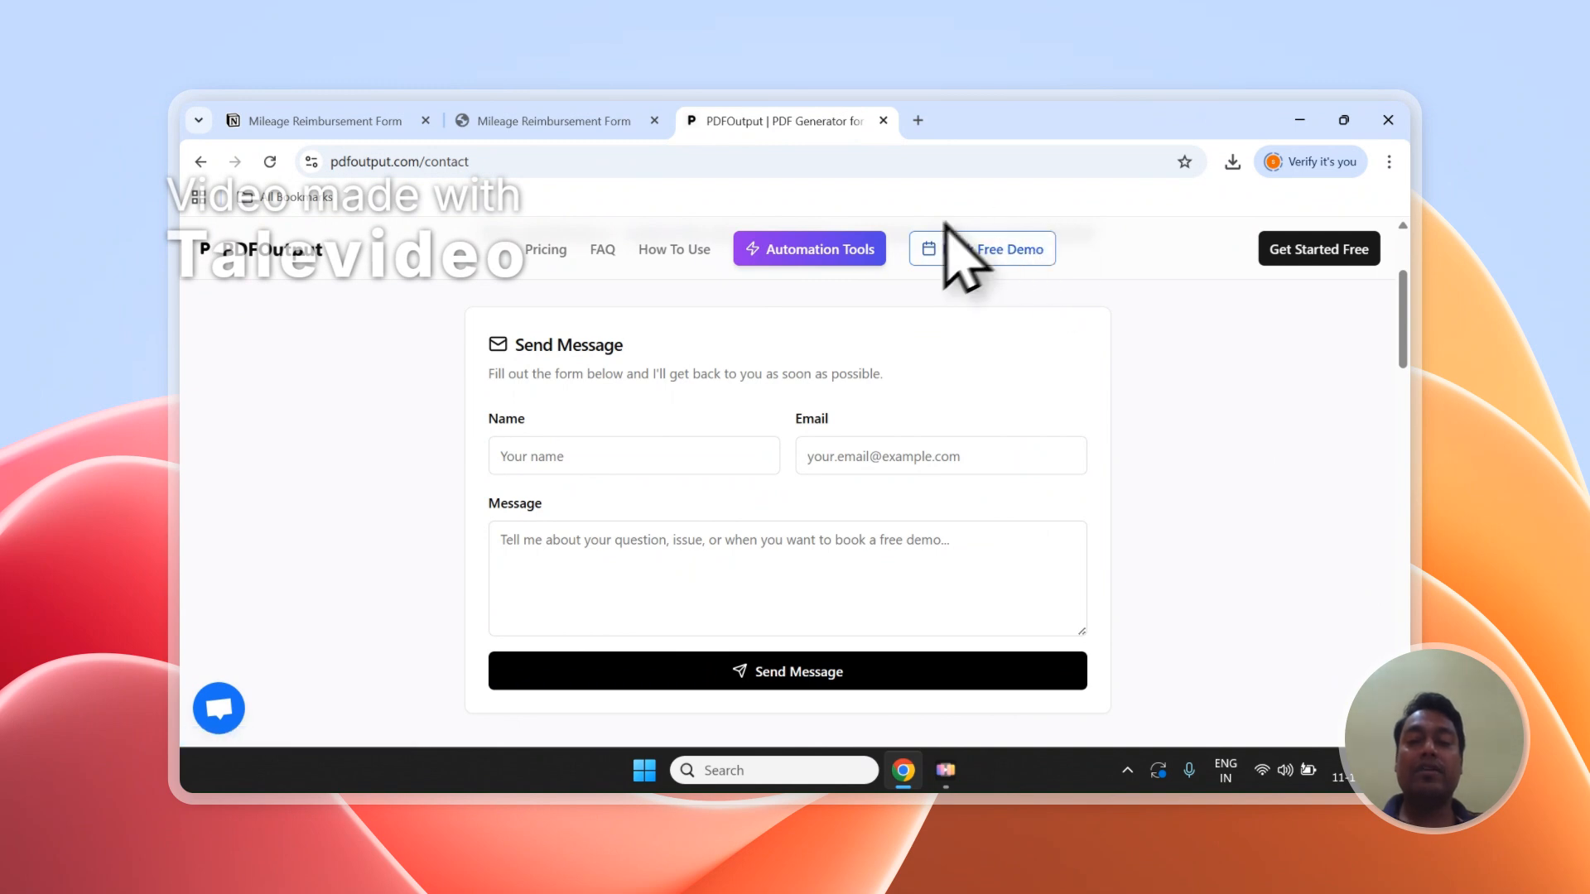
Step: Return to the Notion responses table and check the blank row's GeneratePDF and PDFFiles entries
{"action": "left_click", "coordinate": [495, 121]}
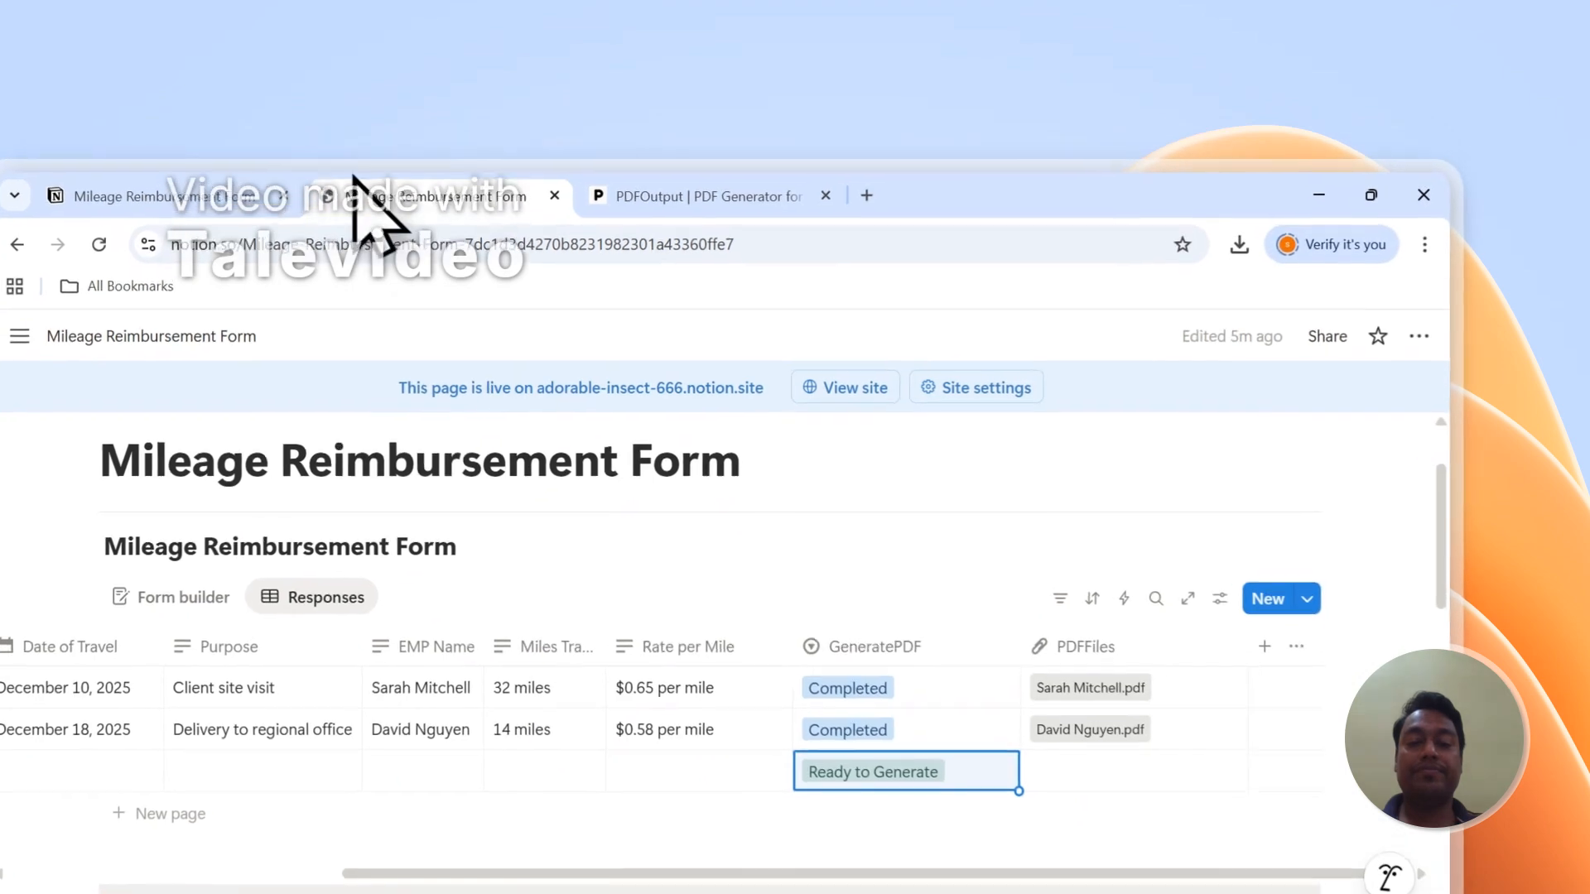
{"action": "scroll", "coordinate": [958, 454], "scroll_direction": "down", "scroll_amount": 1}
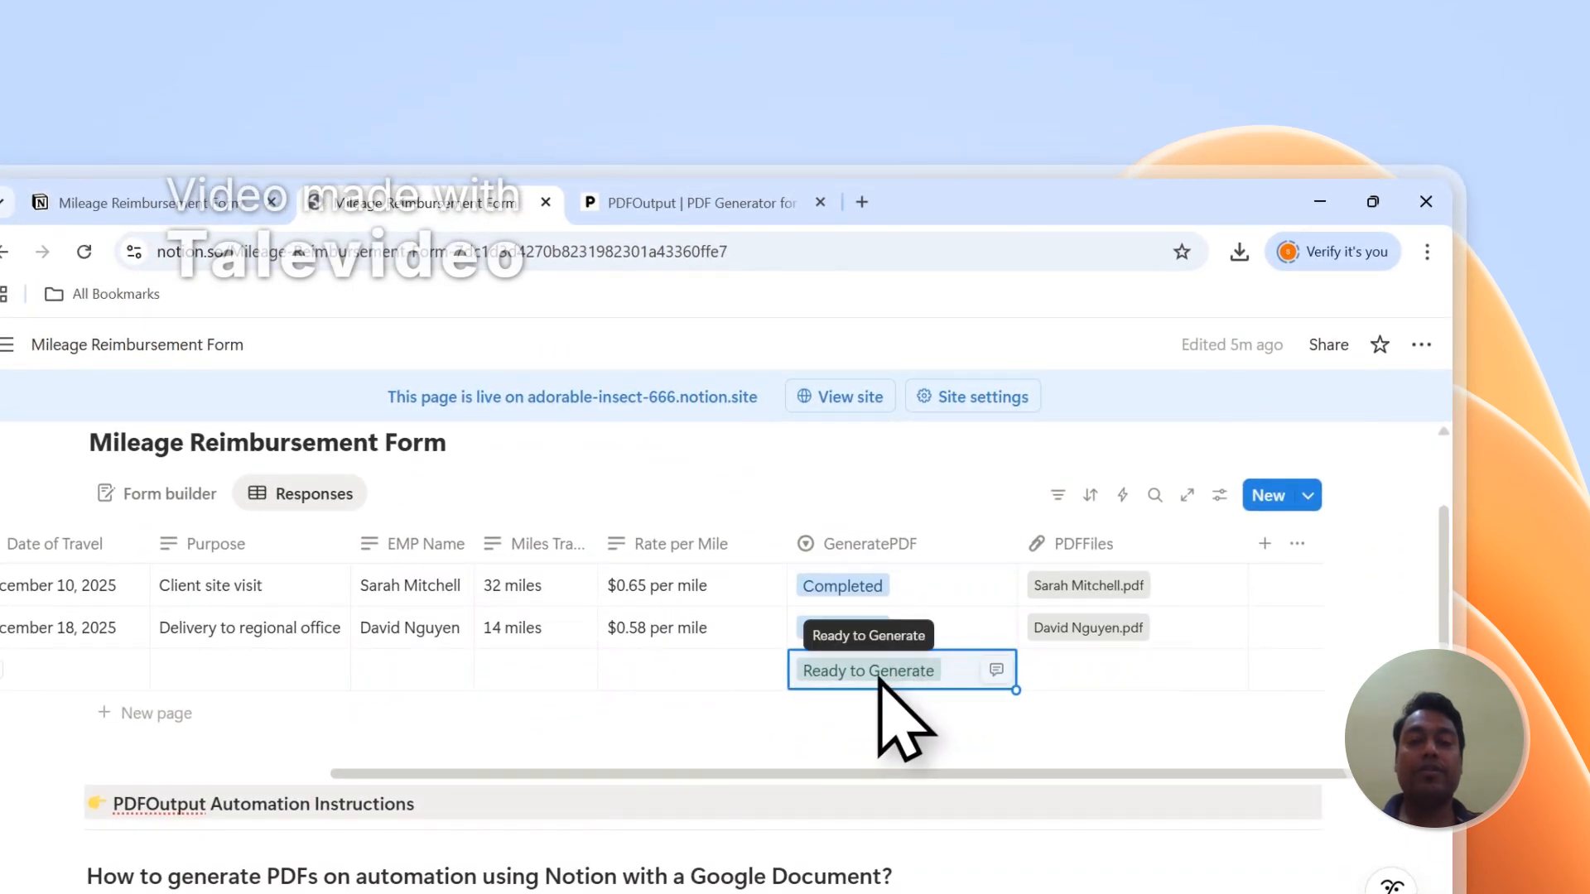